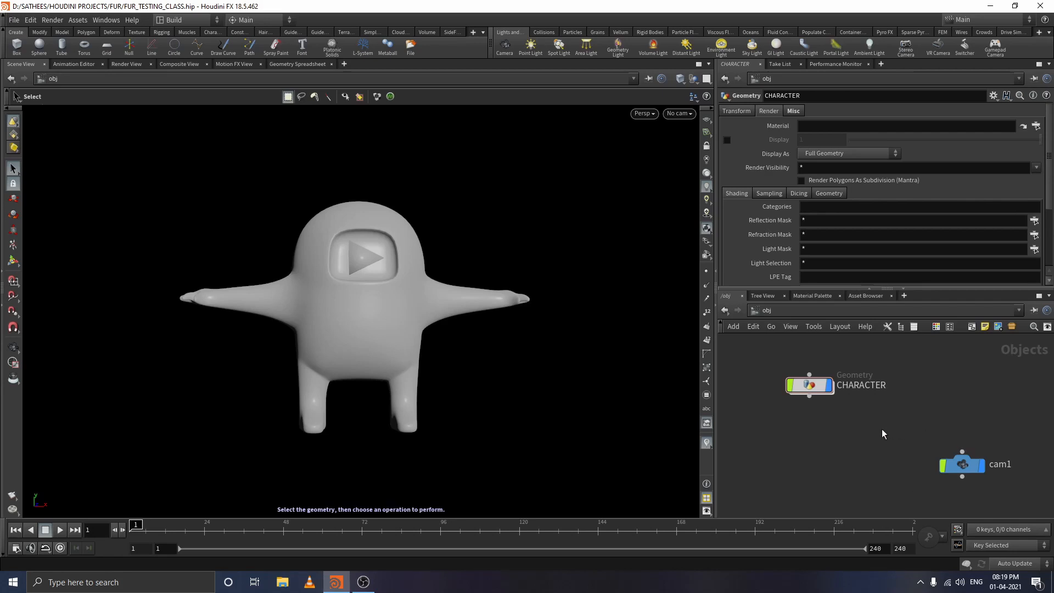
# - Enter the CHARACTER geometry network and move the NOVFX file node slightly upward to make room below
pyautogui.click(812, 387)
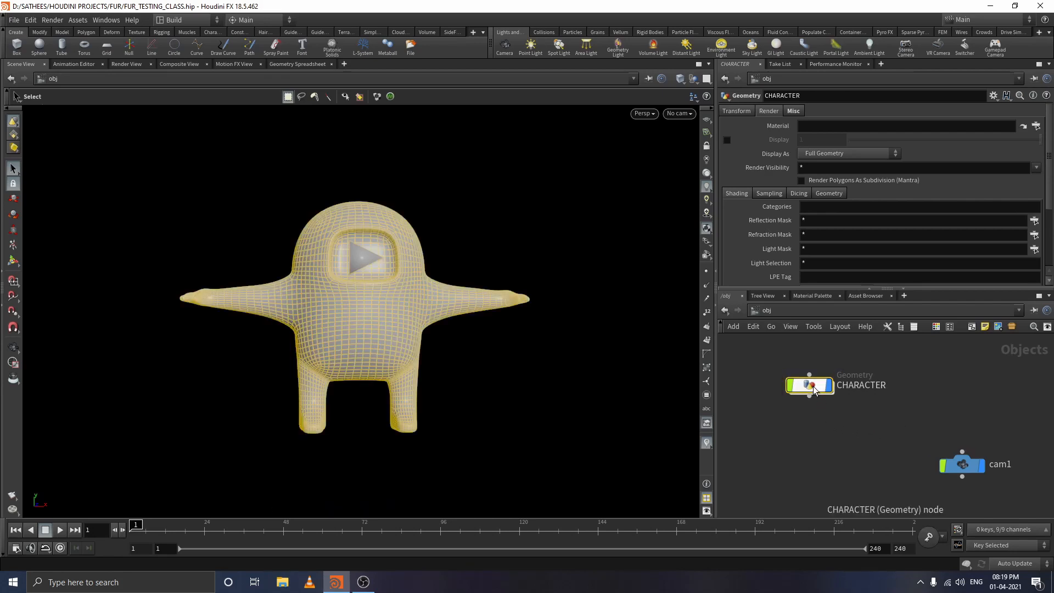
pyautogui.click(834, 414)
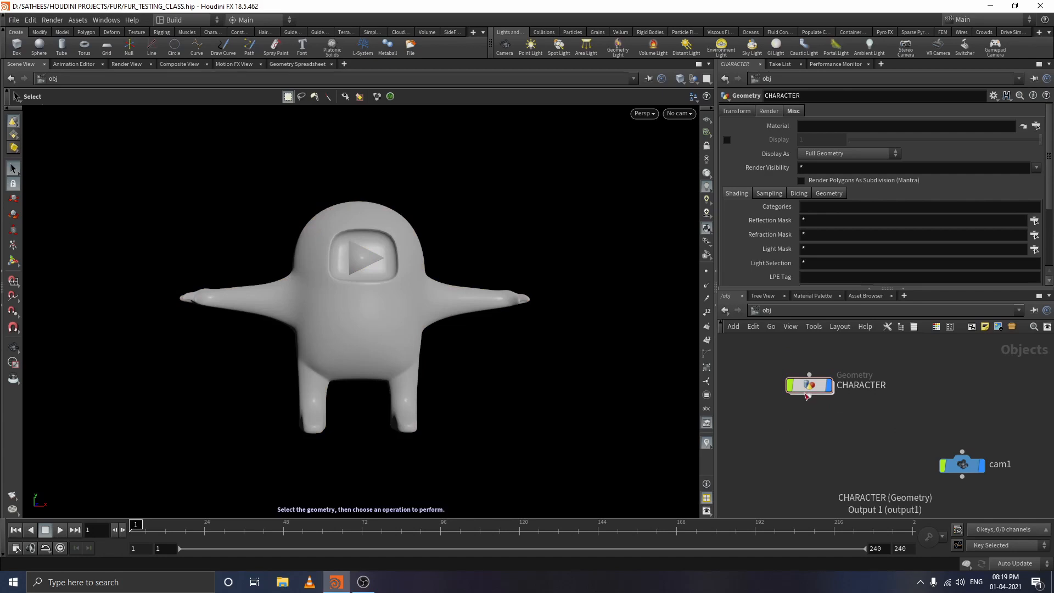
pyautogui.click(807, 385)
pyautogui.doubleClick(806, 385)
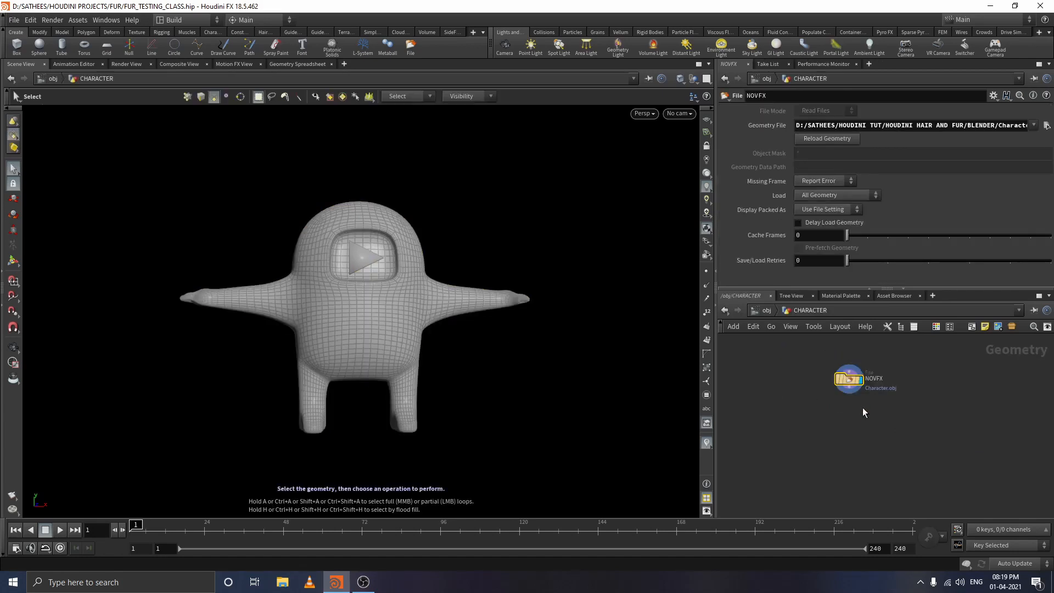
pyautogui.moveTo(851, 380); pyautogui.dragTo(840, 362)
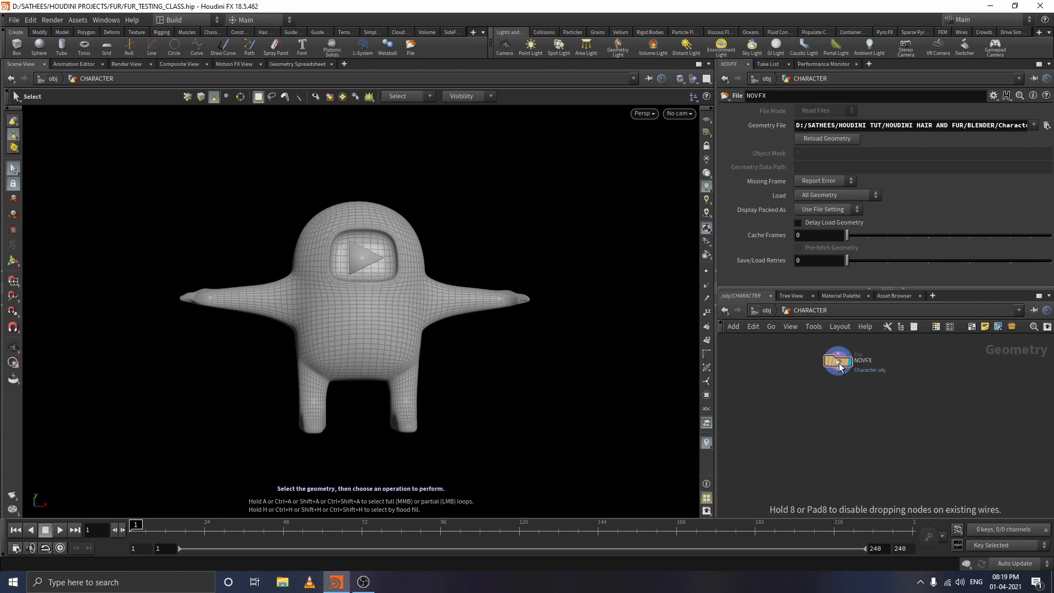
pyautogui.click(849, 405)
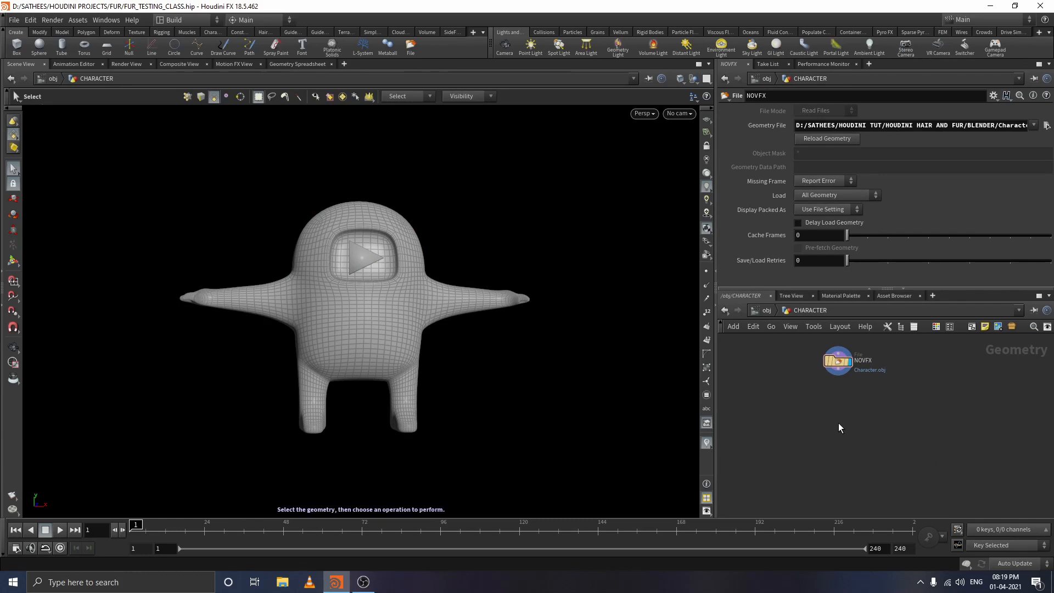
# - Add a Hair Generate node below the NOVFX file node
pyautogui.press('Tab')
pyautogui.write('ge')
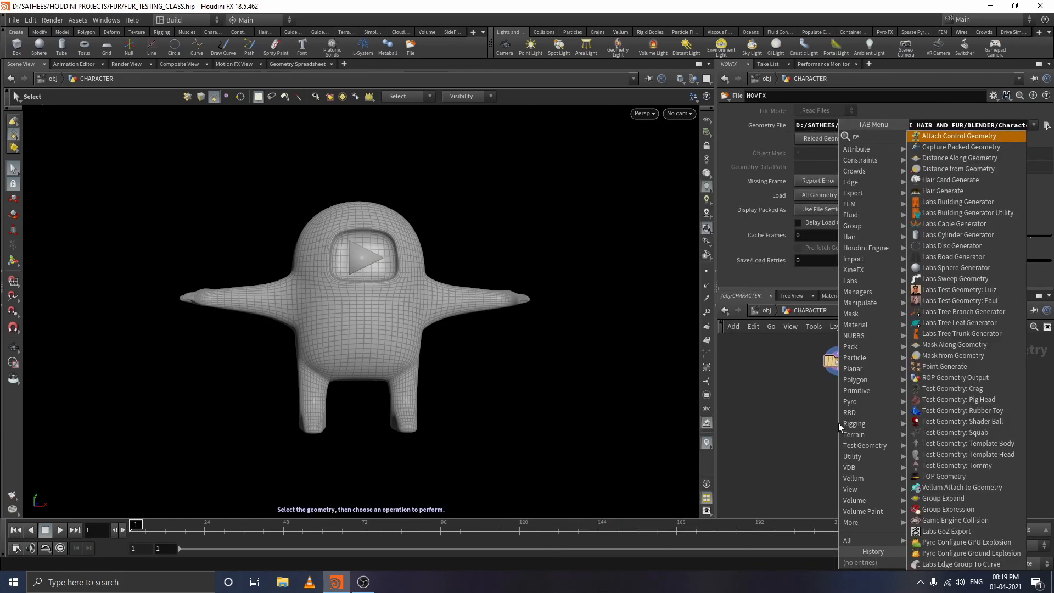
pyautogui.write('ner')
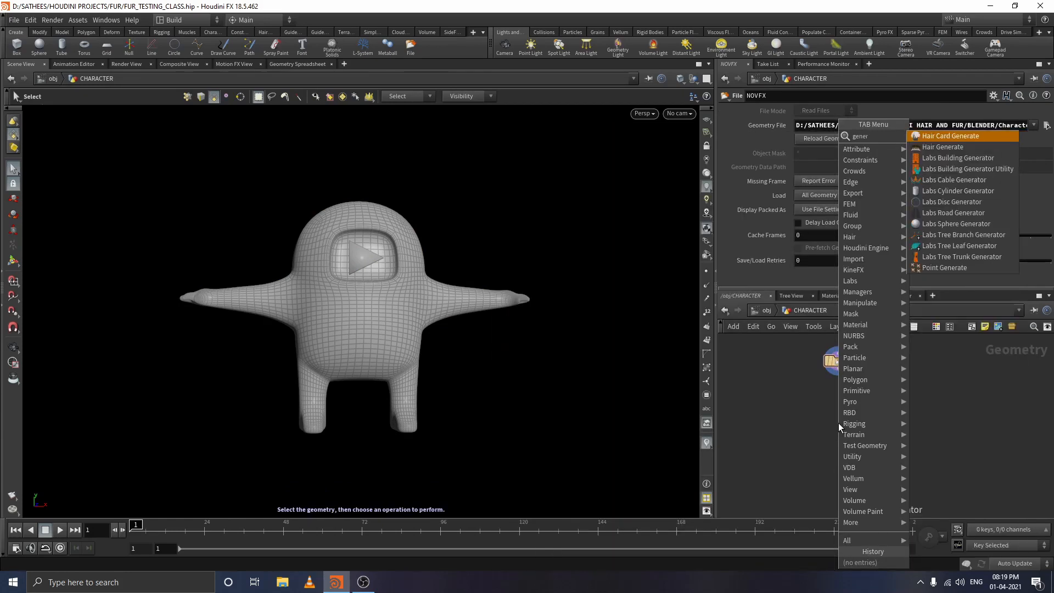
pyautogui.click(933, 147)
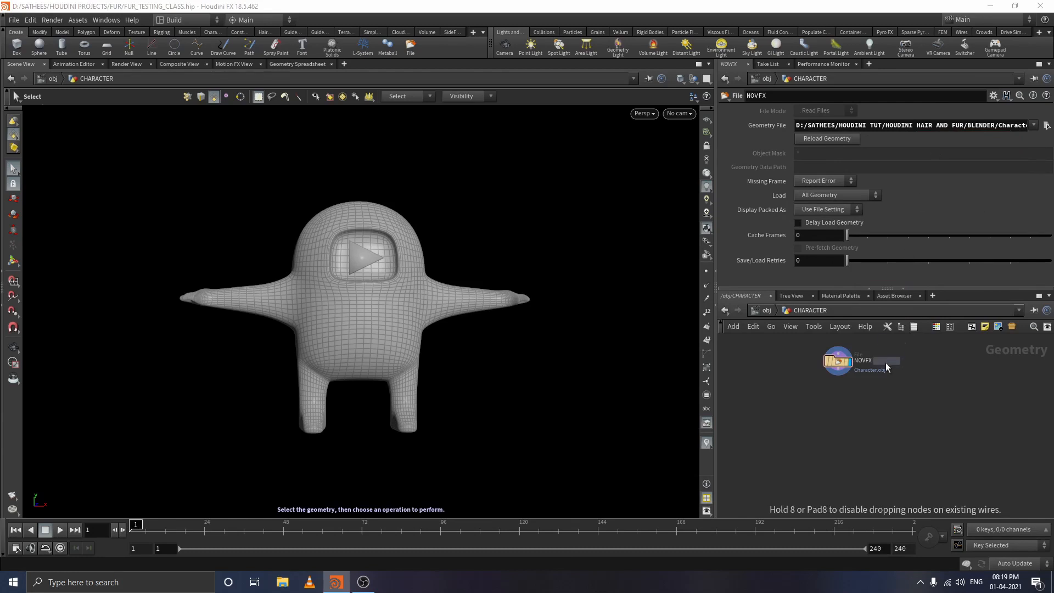
pyautogui.click(834, 409)
# - Wire the NOVFX file node into the first input of the Hair Generate node and display the generated hair
pyautogui.moveTo(841, 375); pyautogui.dragTo(827, 403)
pyautogui.click(788, 443)
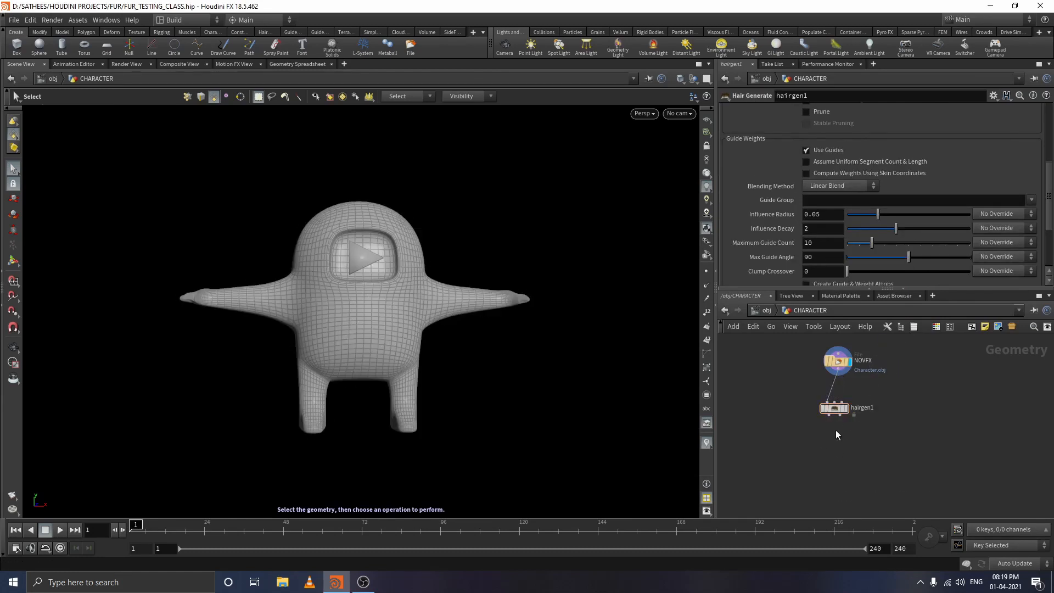
pyautogui.click(847, 415)
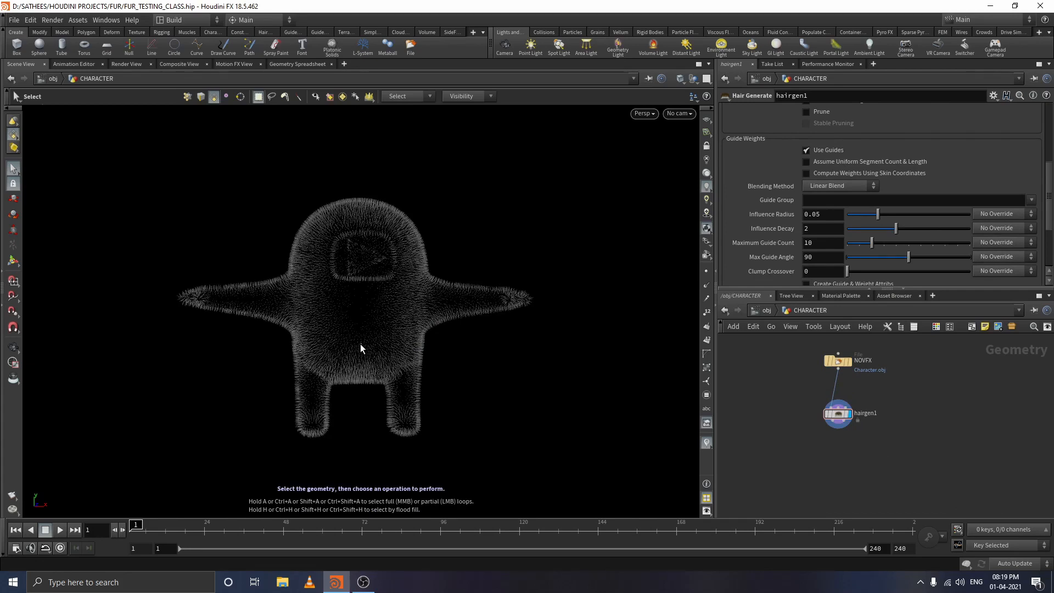
pyautogui.scroll(4, 825, 425)
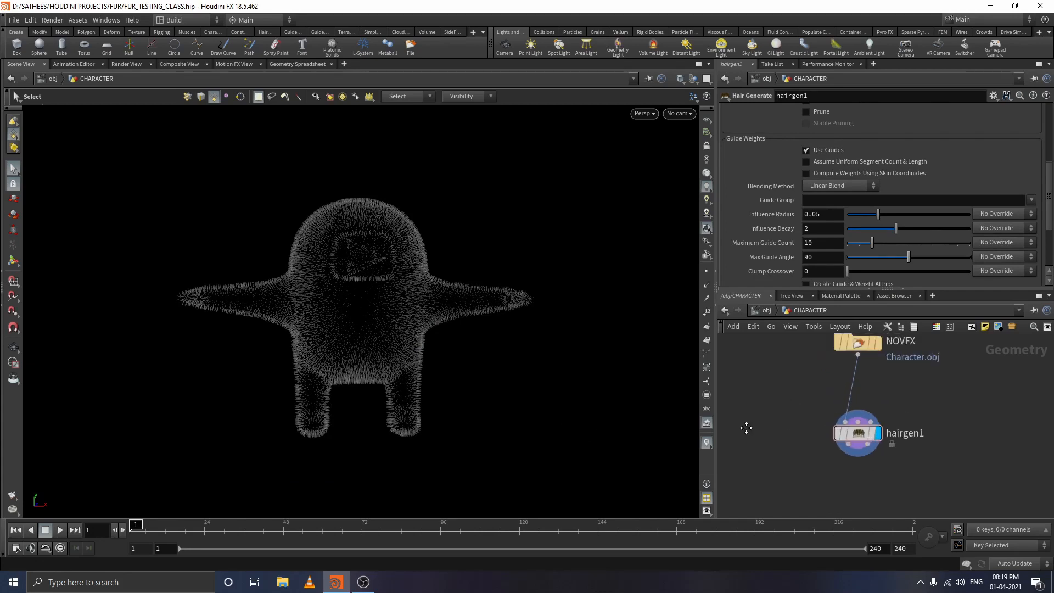
pyautogui.moveTo(840, 453); pyautogui.dragTo(839, 418)
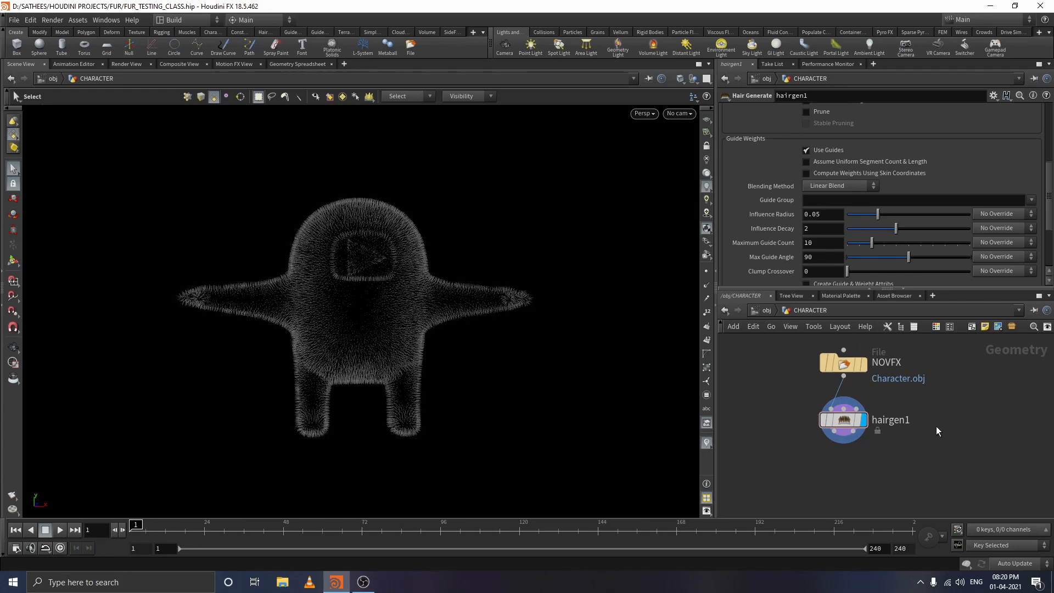
# - Set the Hair Generate node's scatter density to 1500
pyautogui.moveTo(839, 421)
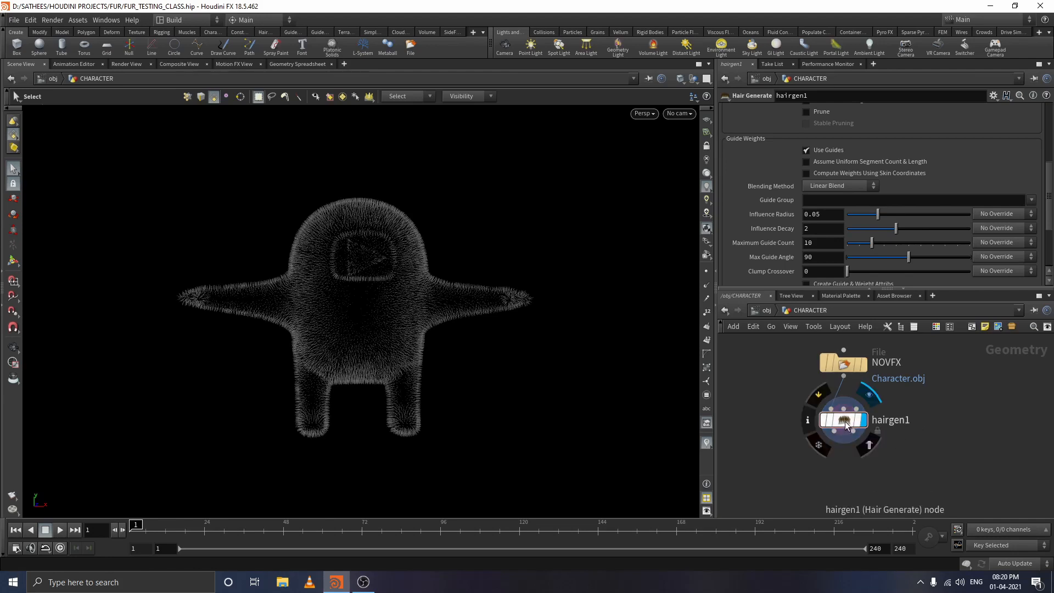
pyautogui.scroll(4, 833, 200)
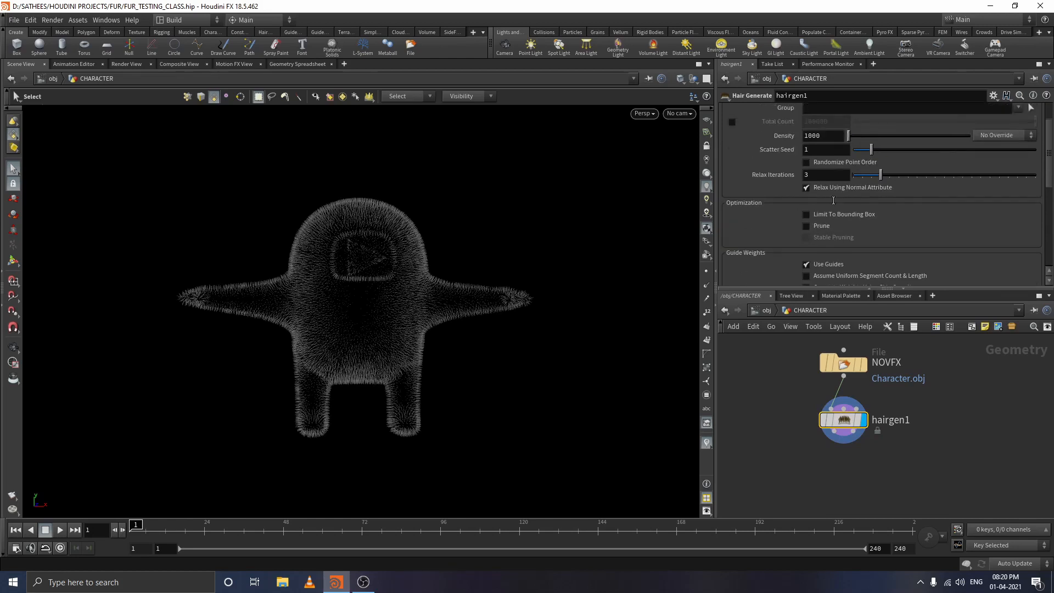
pyautogui.scroll(2, 833, 199)
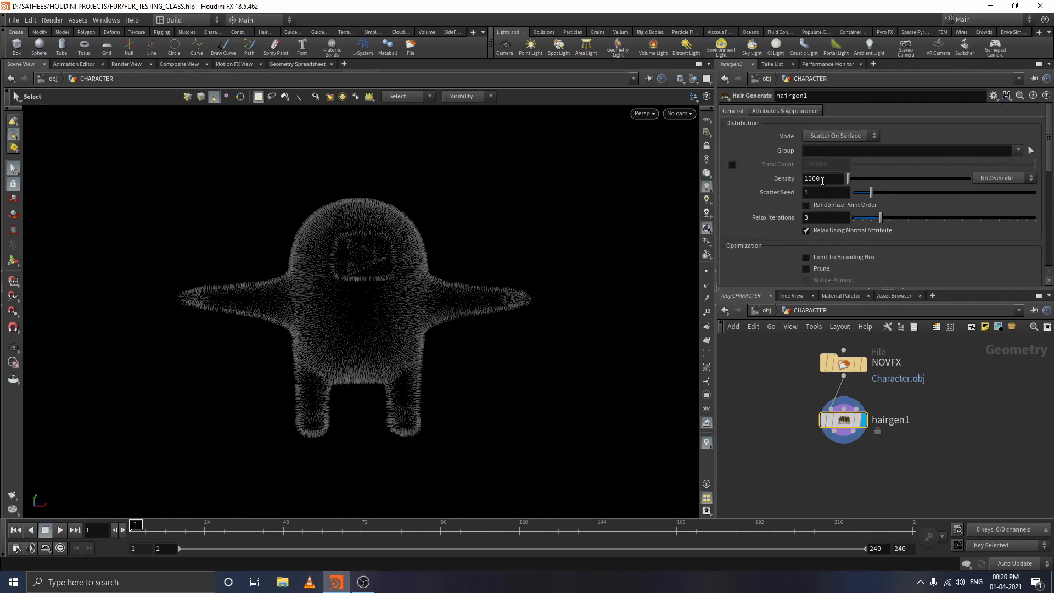
pyautogui.doubleClick(822, 178)
pyautogui.write('1500')
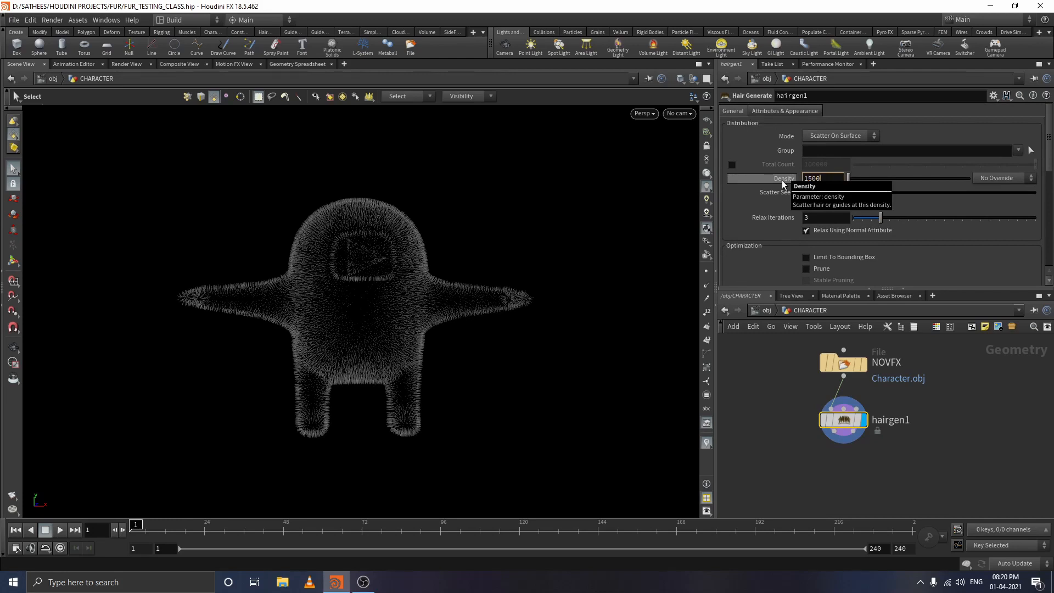
pyautogui.press('Return')
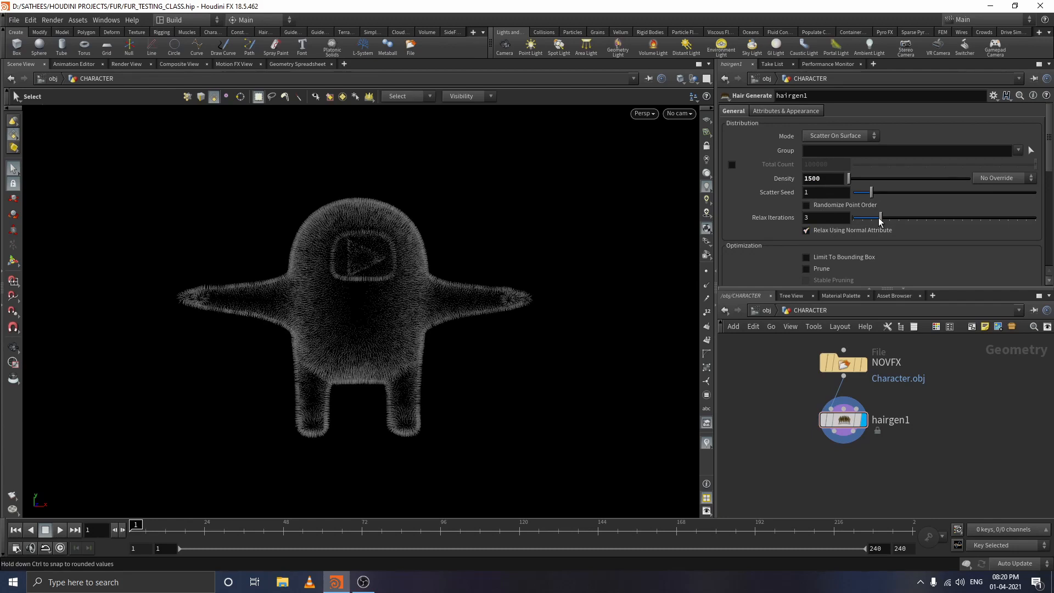
pyautogui.moveTo(880, 218)
pyautogui.mouseDown()
pyautogui.moveTo(893, 222)
pyautogui.moveTo(879, 218)
pyautogui.mouseUp()
# - Disable Use Guides on the Hair Generate node and set the unguided hair length to 0.099
pyautogui.scroll(-3, 760, 255)
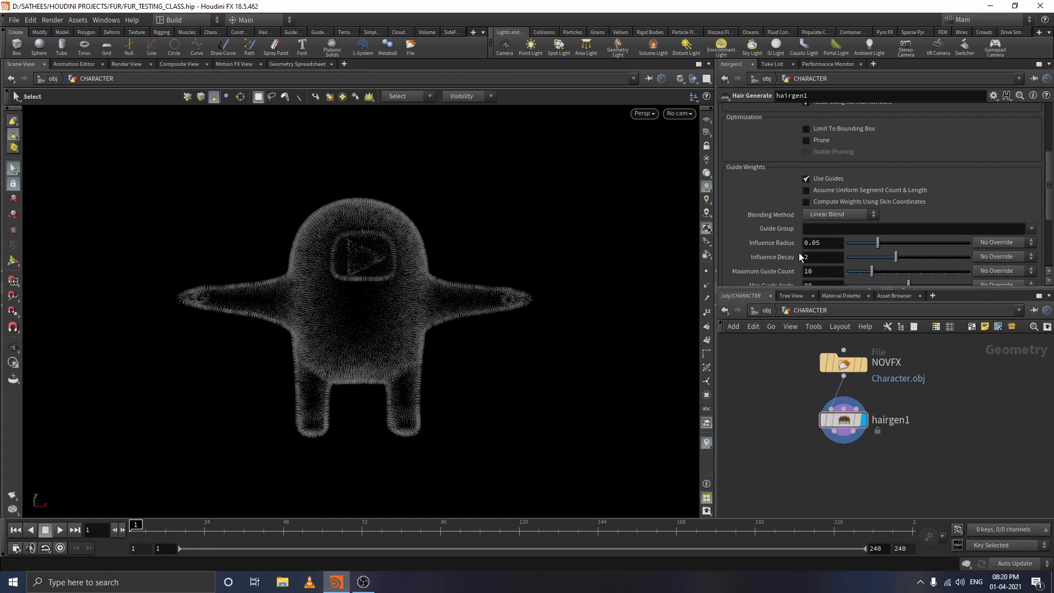
pyautogui.click(806, 180)
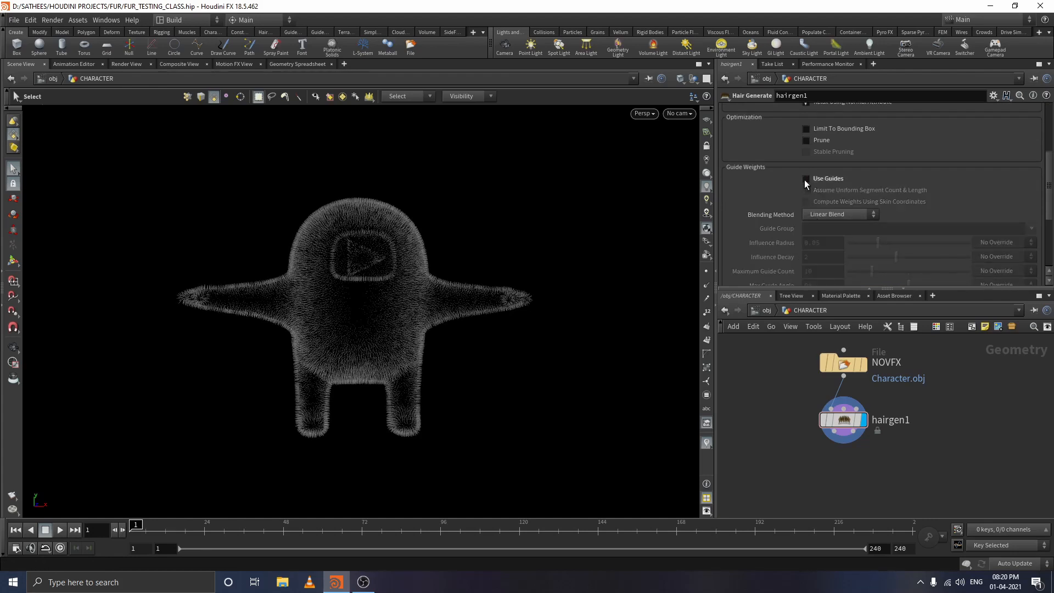
pyautogui.scroll(-3, 788, 190)
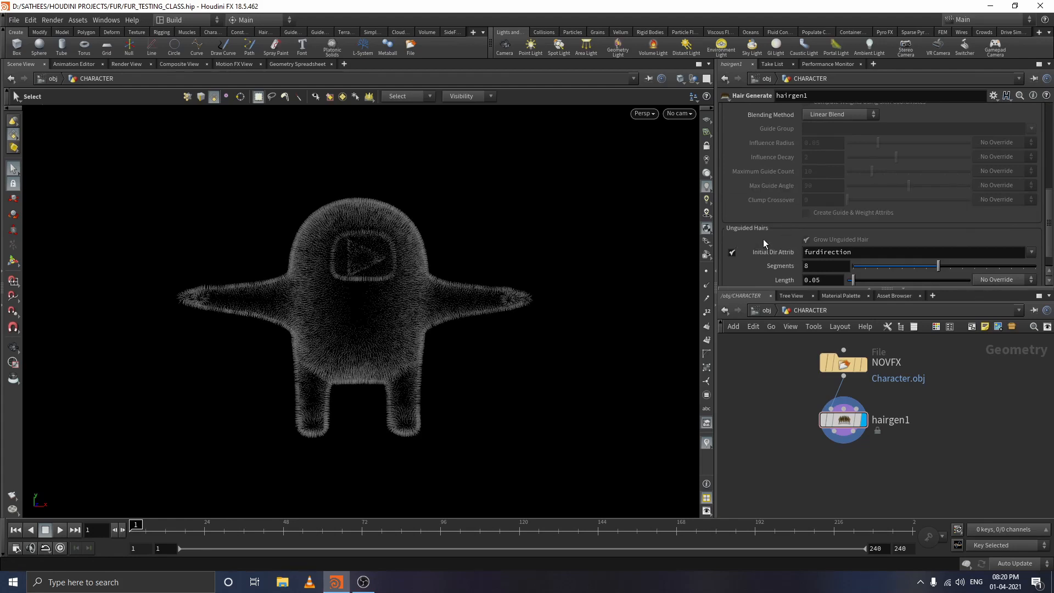
pyautogui.scroll(-1, 774, 246)
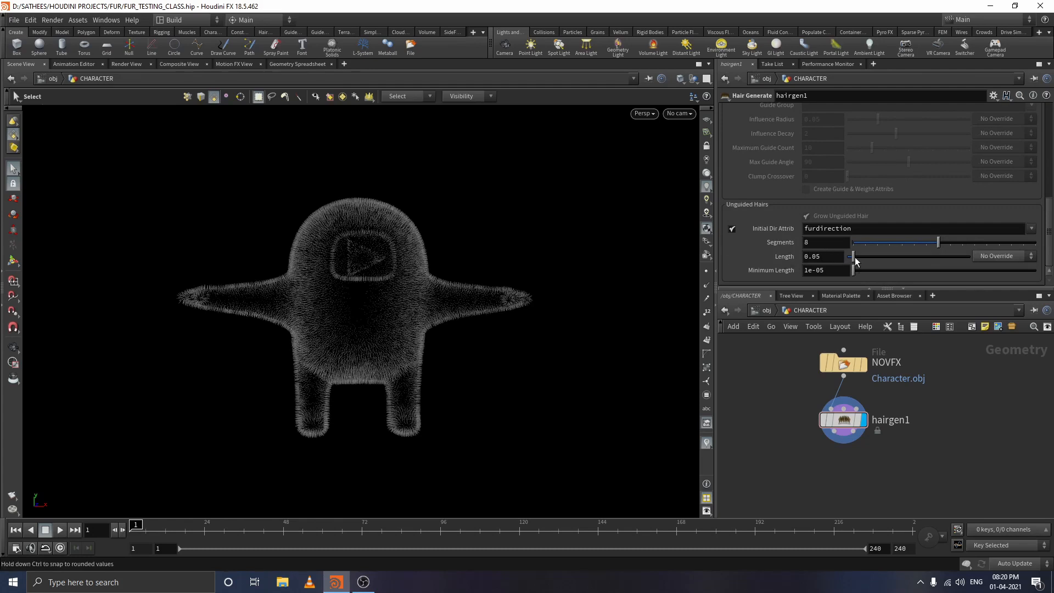
pyautogui.moveTo(855, 257); pyautogui.dragTo(862, 260)
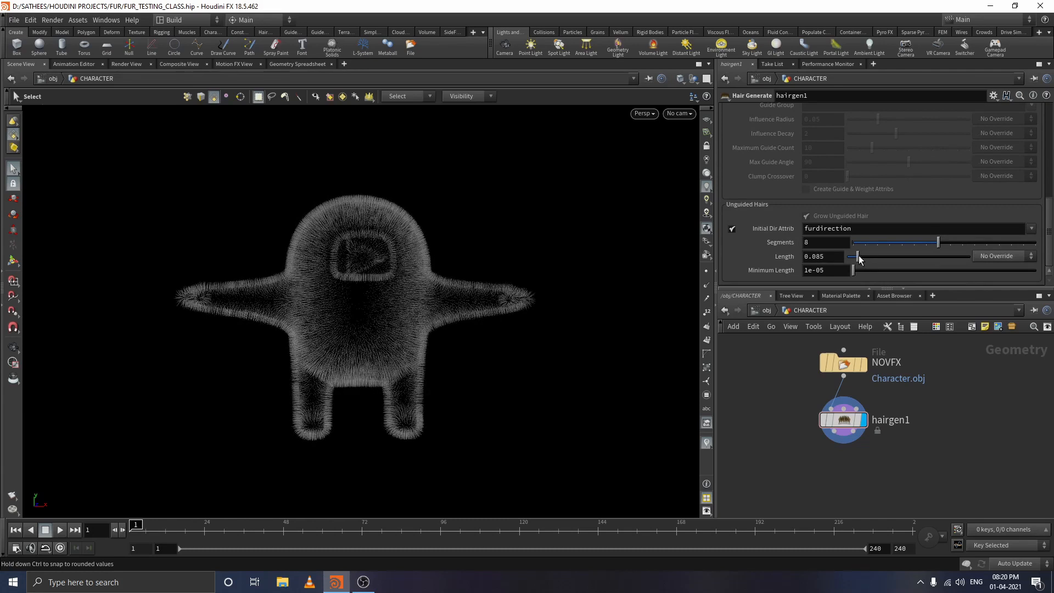
pyautogui.moveTo(862, 259); pyautogui.dragTo(859, 260)
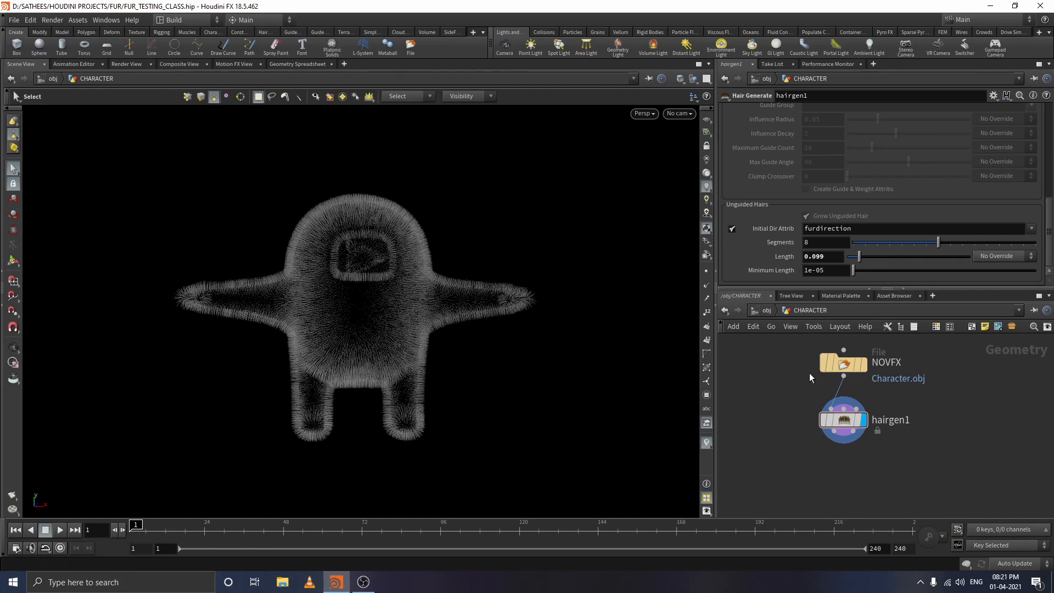
# - Show the thickness and hair profile settings of the Hair Generate node
pyautogui.click(840, 419)
pyautogui.scroll(10, 822, 240)
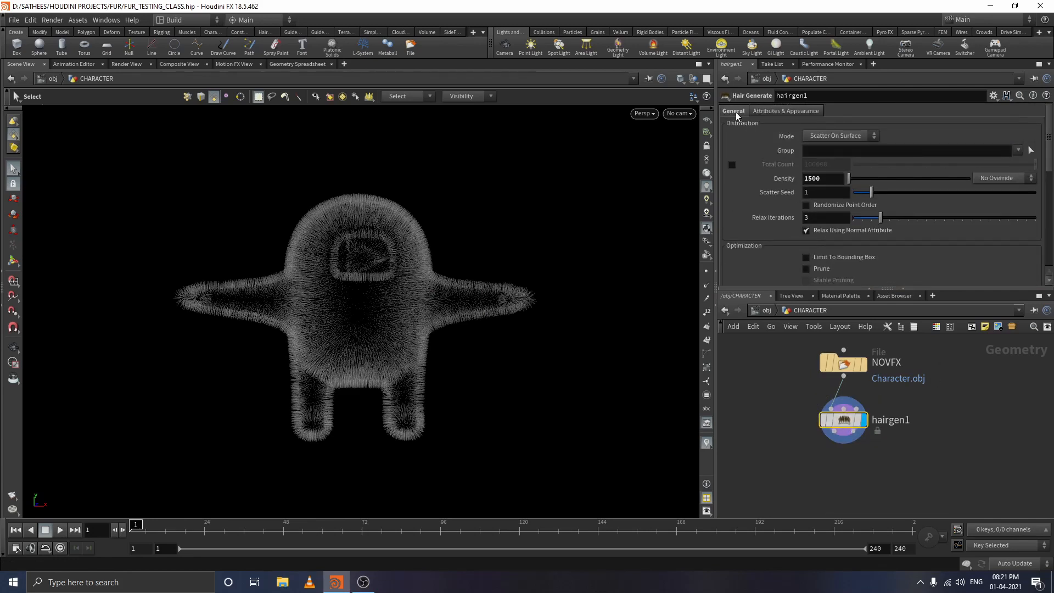
pyautogui.click(802, 111)
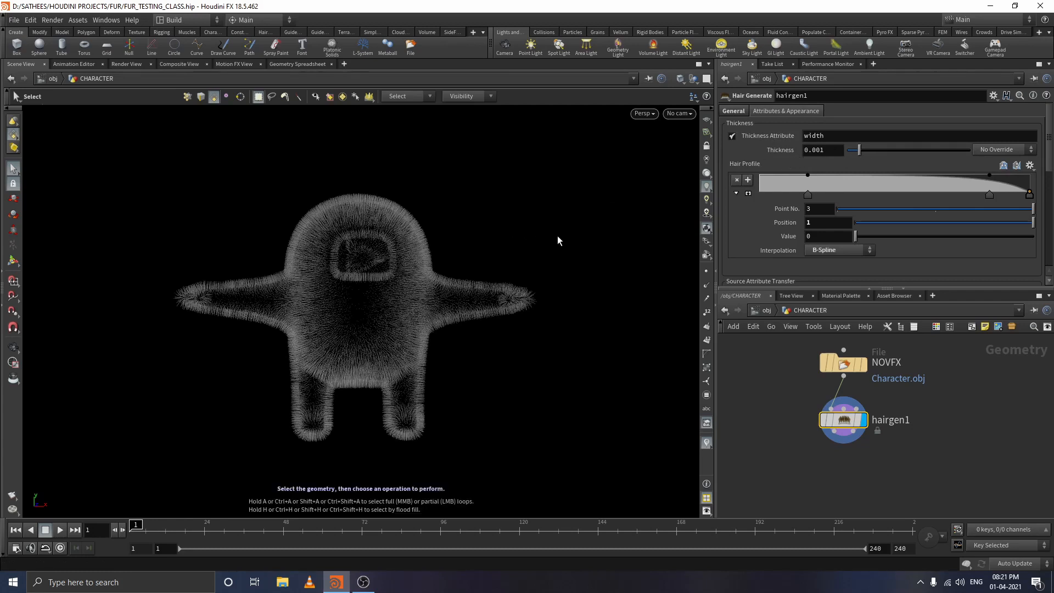
# - Lower the viewport's antialias samples to 4x to compare the hair display, and raise them again
pyautogui.press('d')
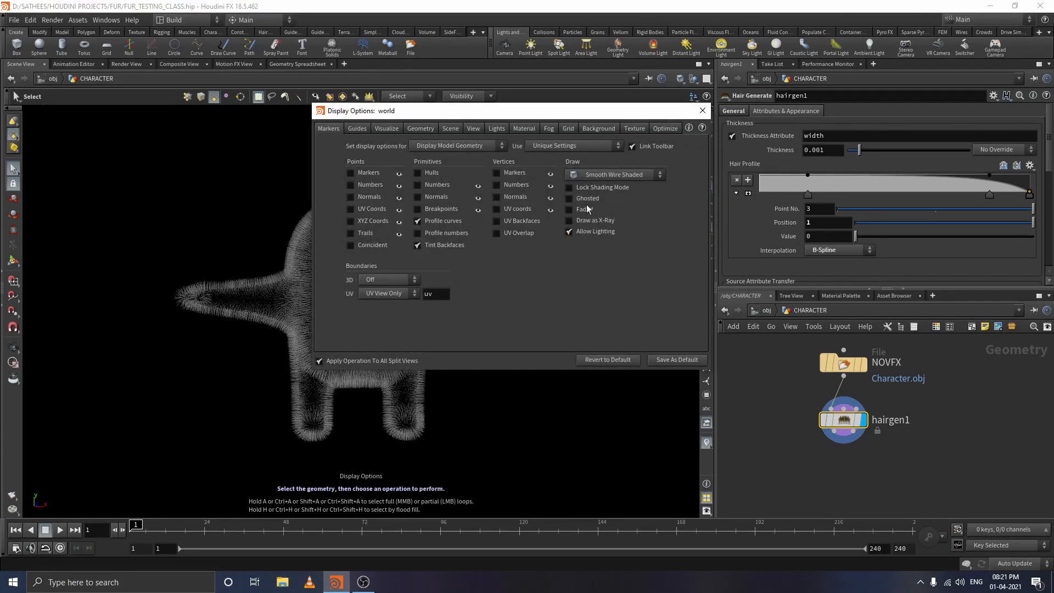
pyautogui.click(447, 128)
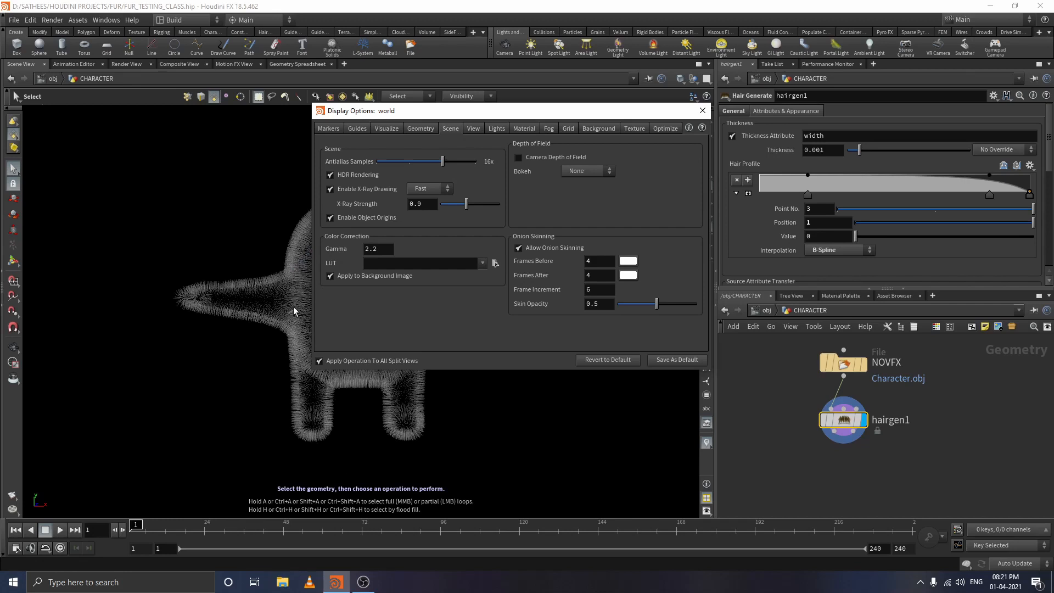
pyautogui.moveTo(440, 163); pyautogui.dragTo(376, 163)
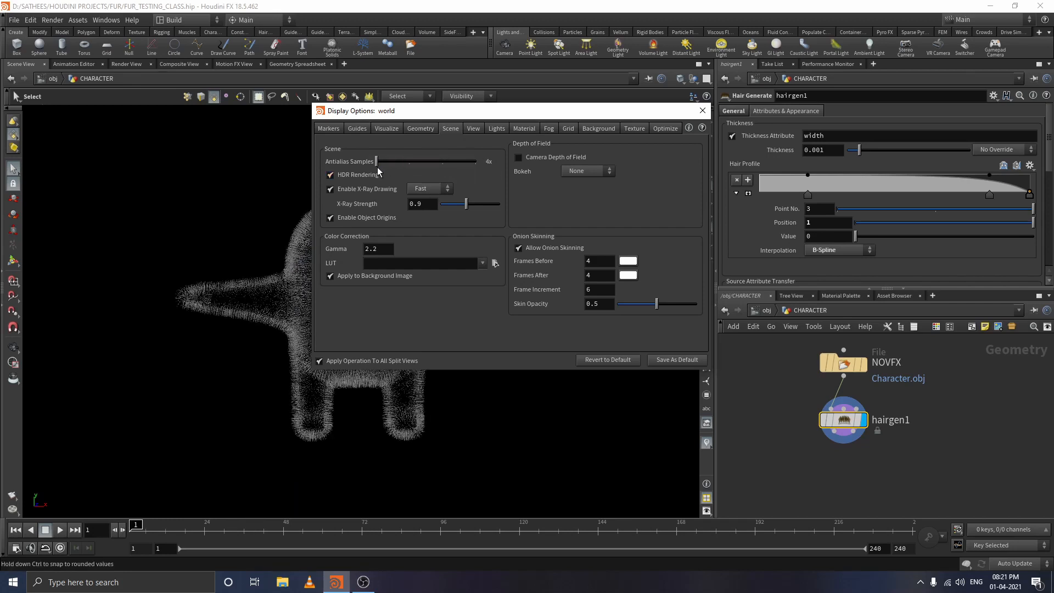
pyautogui.moveTo(466, 117); pyautogui.dragTo(654, 126)
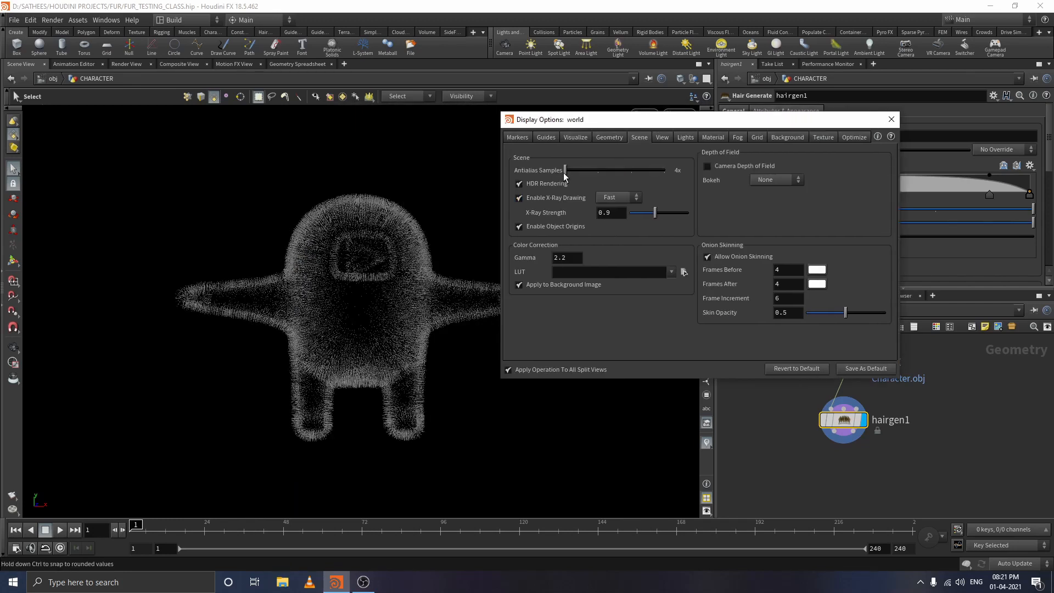
pyautogui.moveTo(564, 170); pyautogui.dragTo(619, 179)
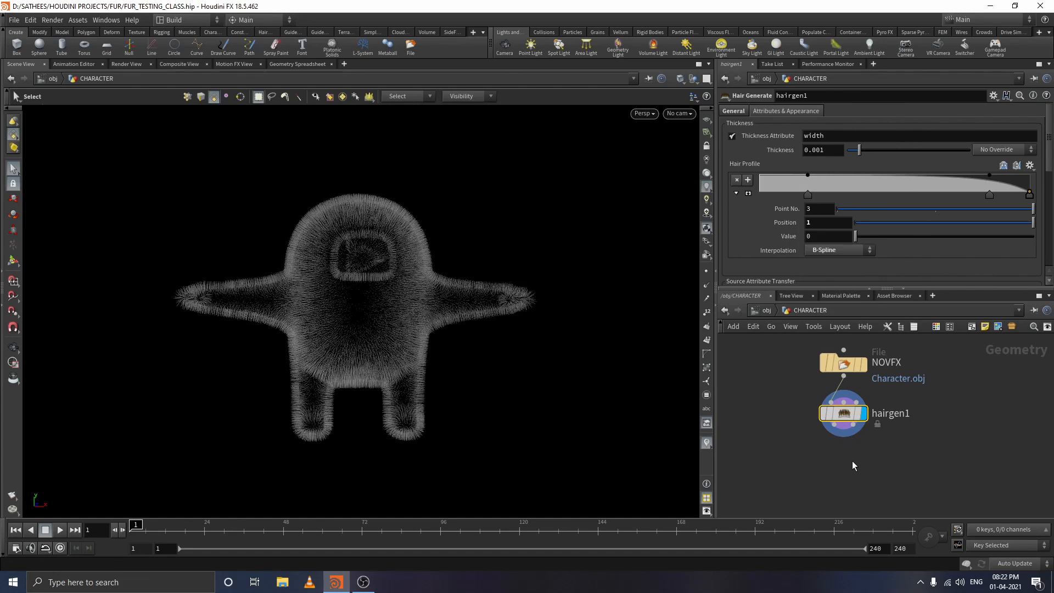
# - Add a Guide Advect node and place it below the Hair Generate node
pyautogui.press('Tab')
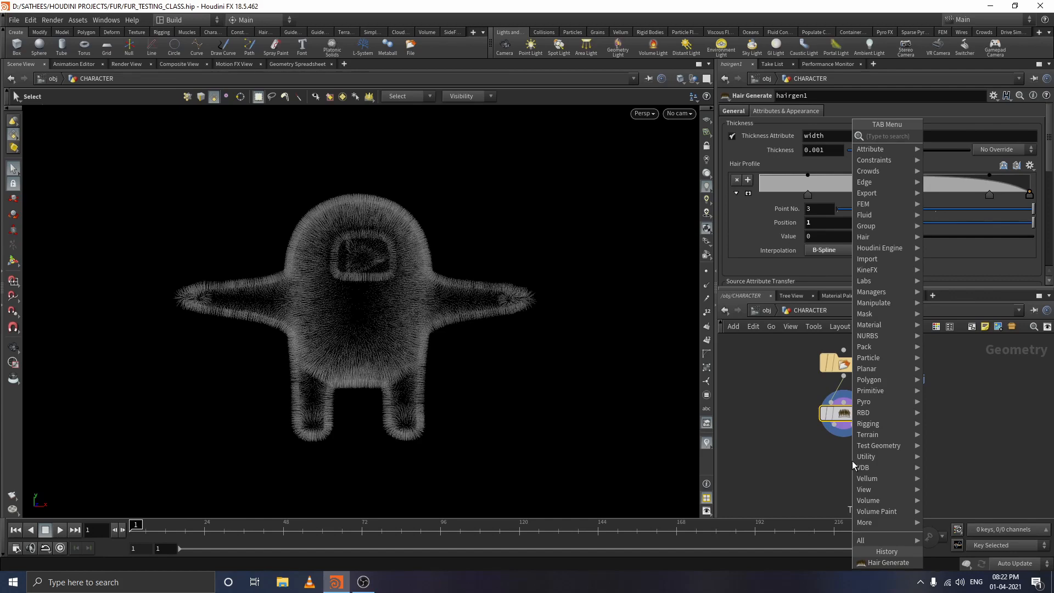
pyautogui.write('guid')
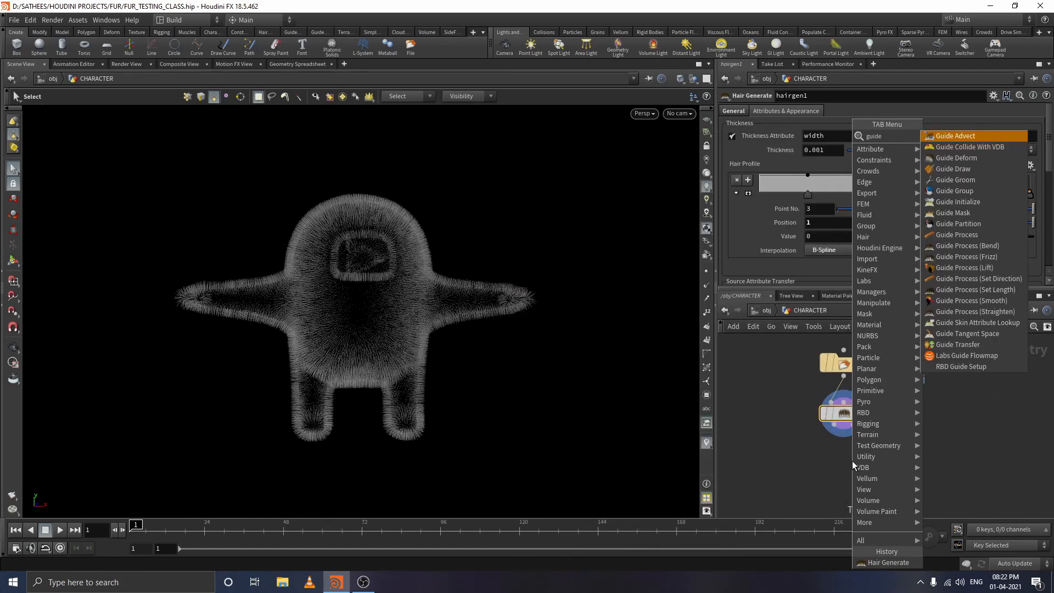
pyautogui.write('e')
pyautogui.click(974, 135)
pyautogui.click(875, 476)
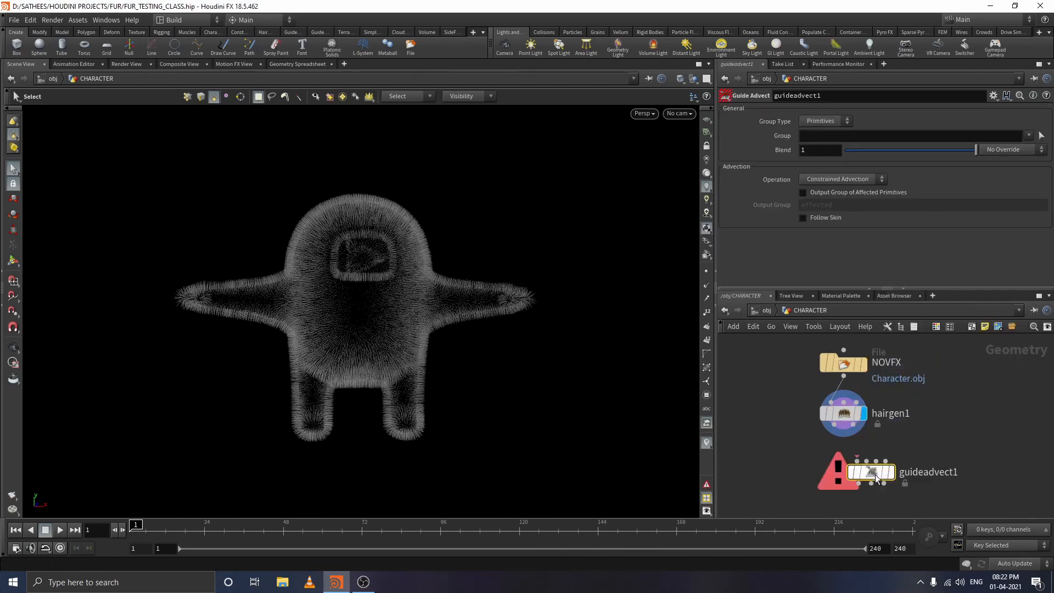
pyautogui.scroll(-5, 917, 472)
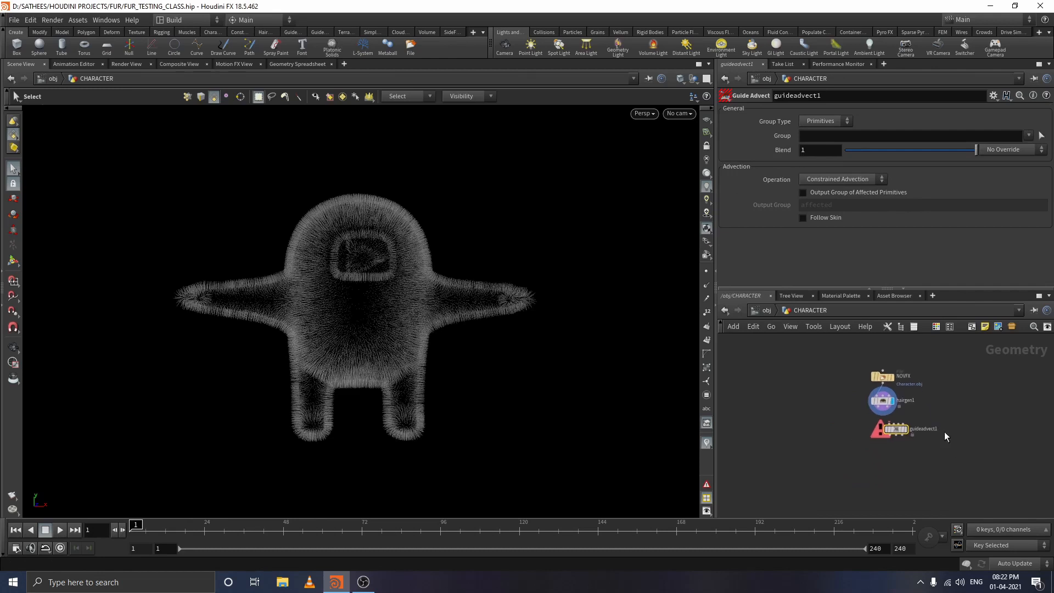
pyautogui.moveTo(894, 431); pyautogui.dragTo(895, 446)
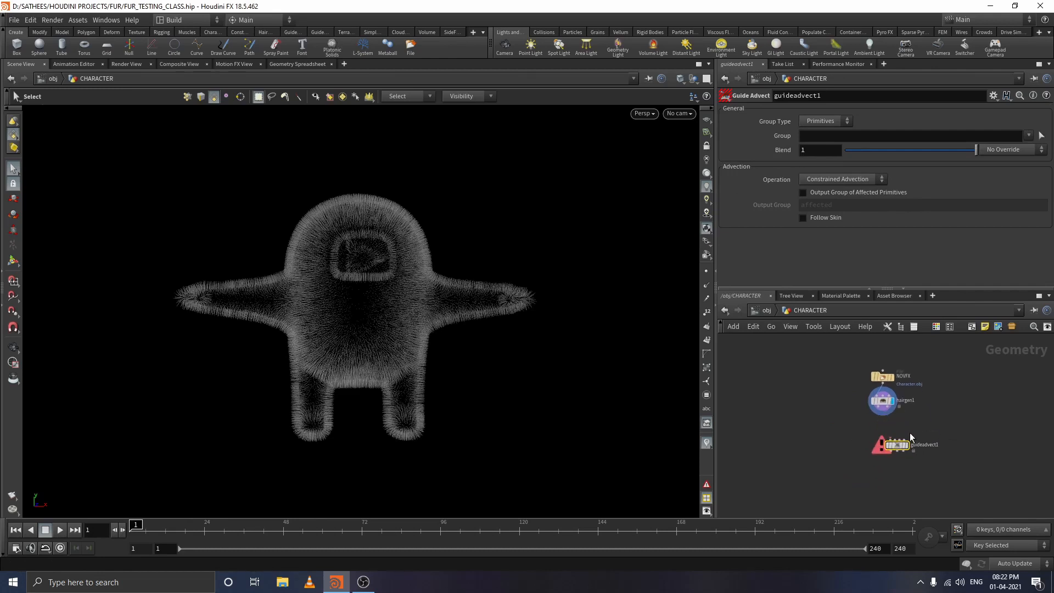
# - Reposition the Hair Generate and Guide Advect nodes so there is more space between them and the Character.obj file node
pyautogui.scroll(4, 910, 423)
pyautogui.moveTo(867, 391); pyautogui.dragTo(852, 423)
pyautogui.moveTo(892, 462); pyautogui.dragTo(896, 475)
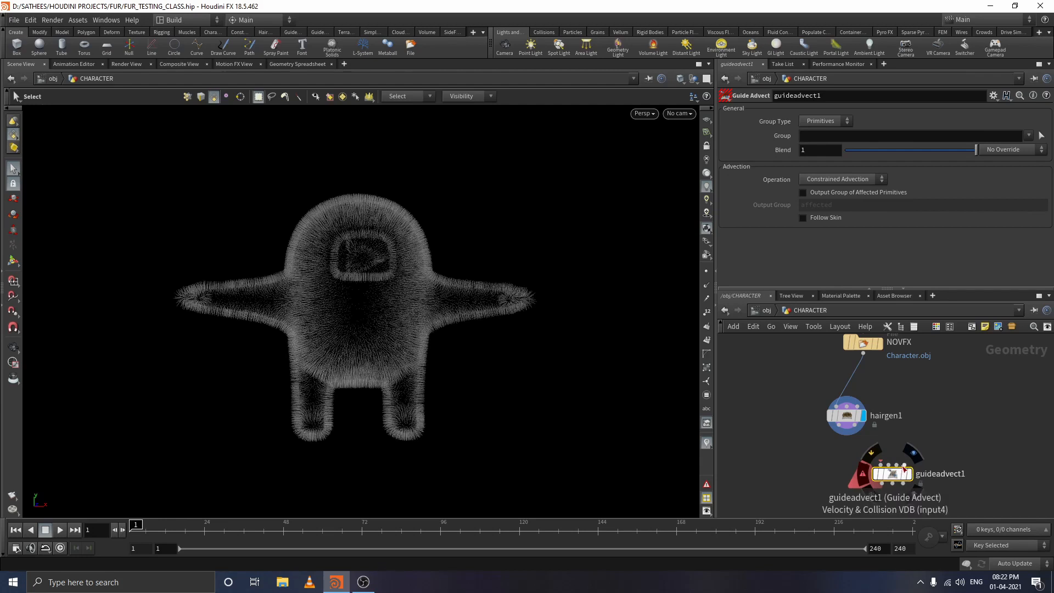
pyautogui.scroll(-3, 955, 449)
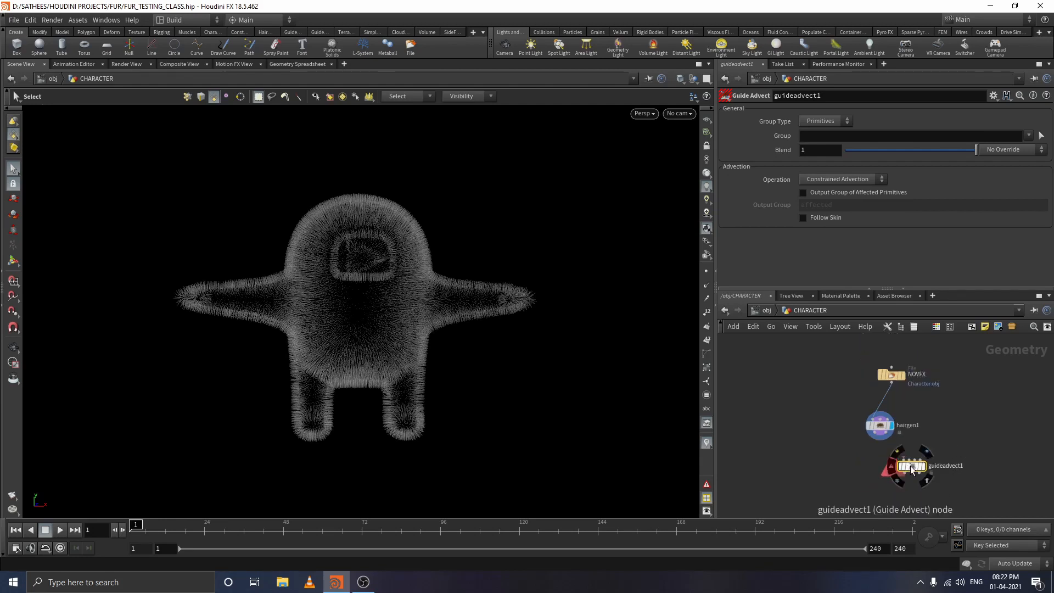
pyautogui.moveTo(911, 468); pyautogui.dragTo(914, 483)
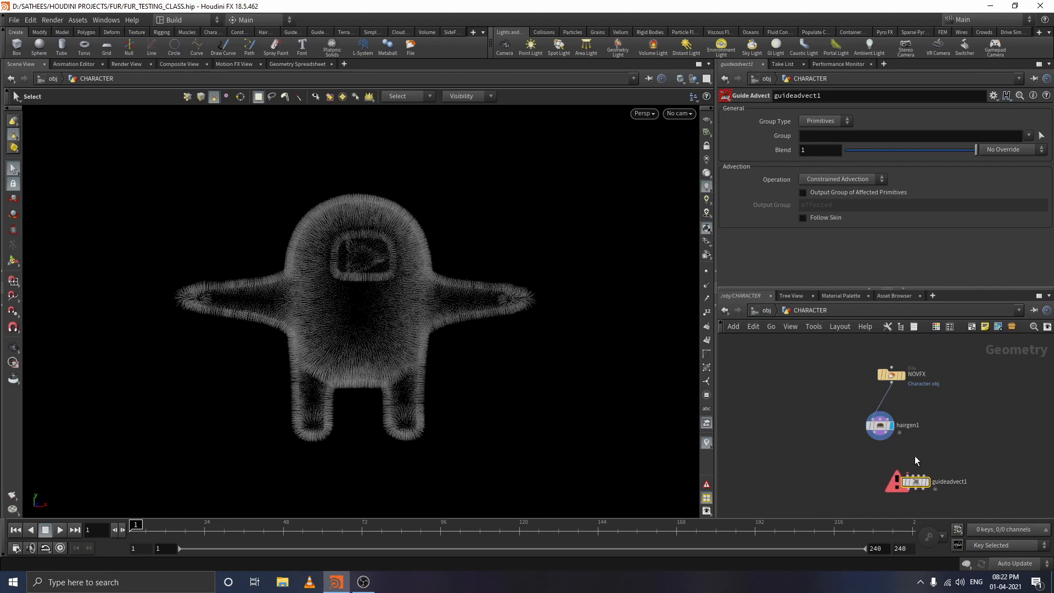
pyautogui.moveTo(914, 455); pyautogui.dragTo(910, 412, button='middle')
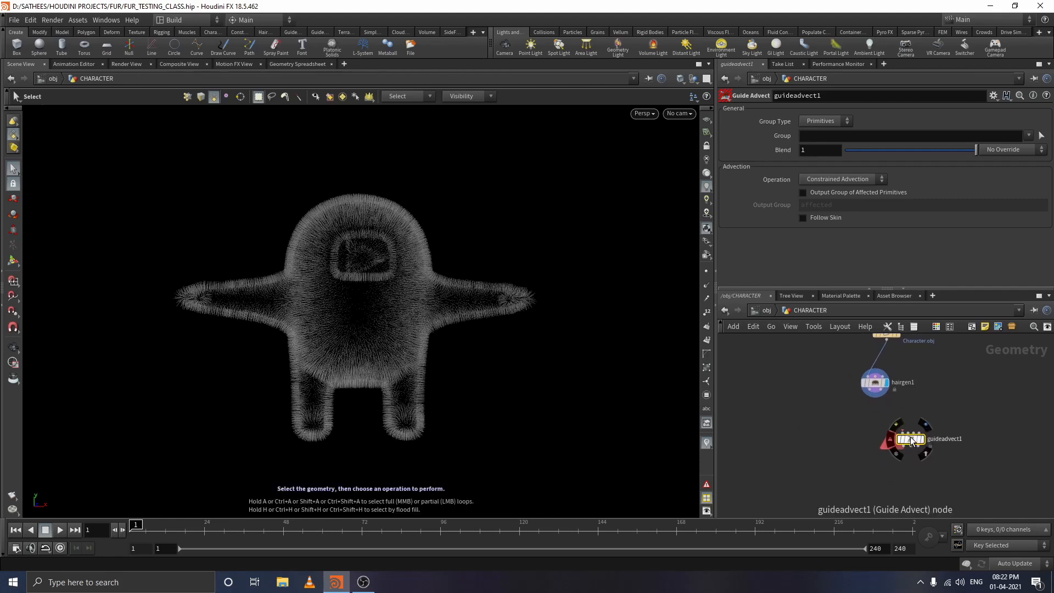
pyautogui.moveTo(911, 440); pyautogui.dragTo(904, 441)
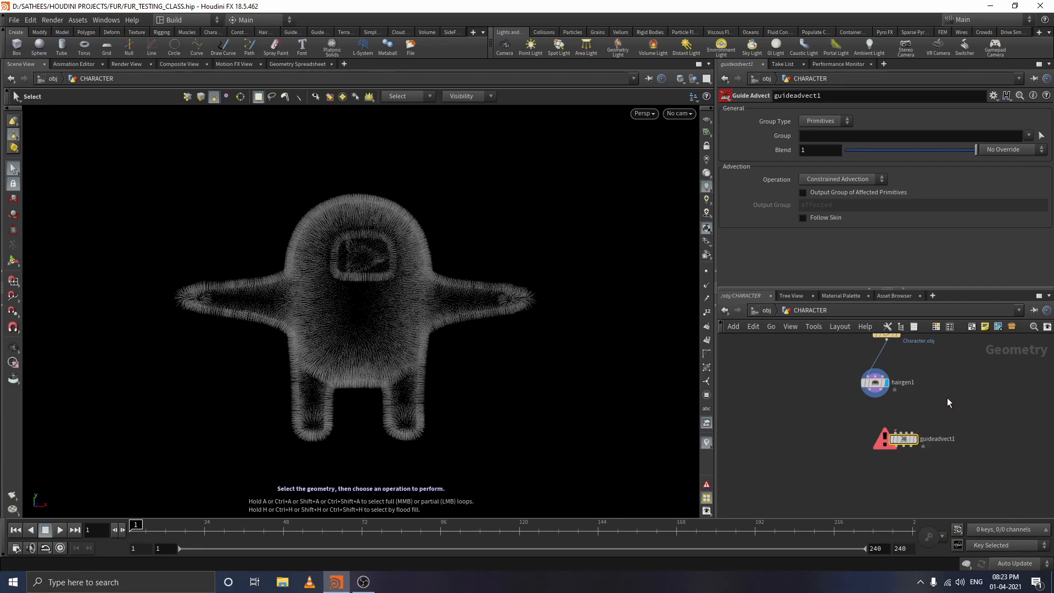
# - Add a Volume Velocity from Curves node and place it beside the Hair Generate node, above the Guide Advect node
pyautogui.press('Tab')
pyautogui.write('vol')
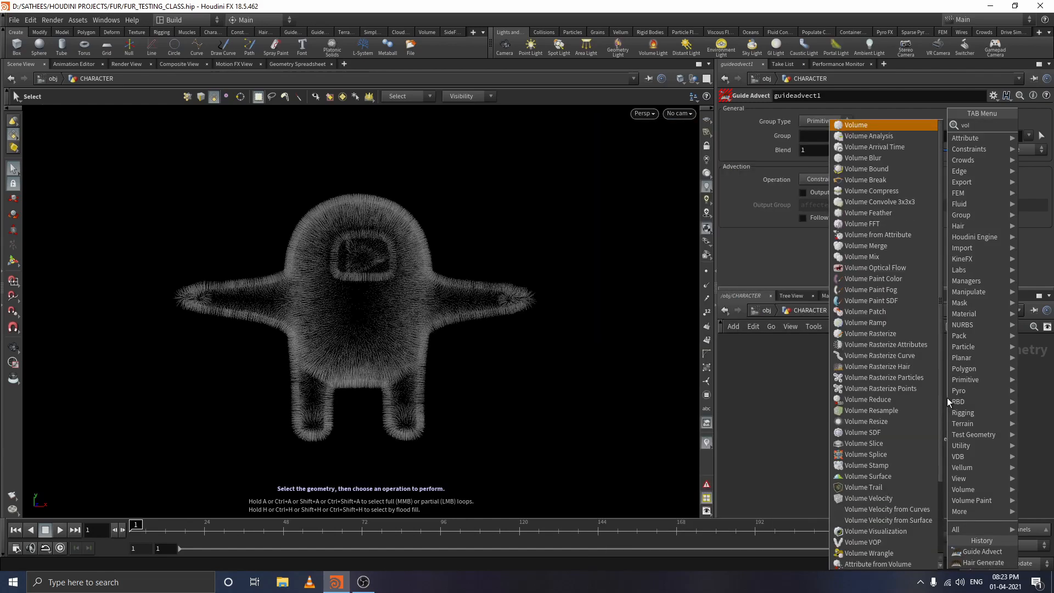
pyautogui.write('umevelo')
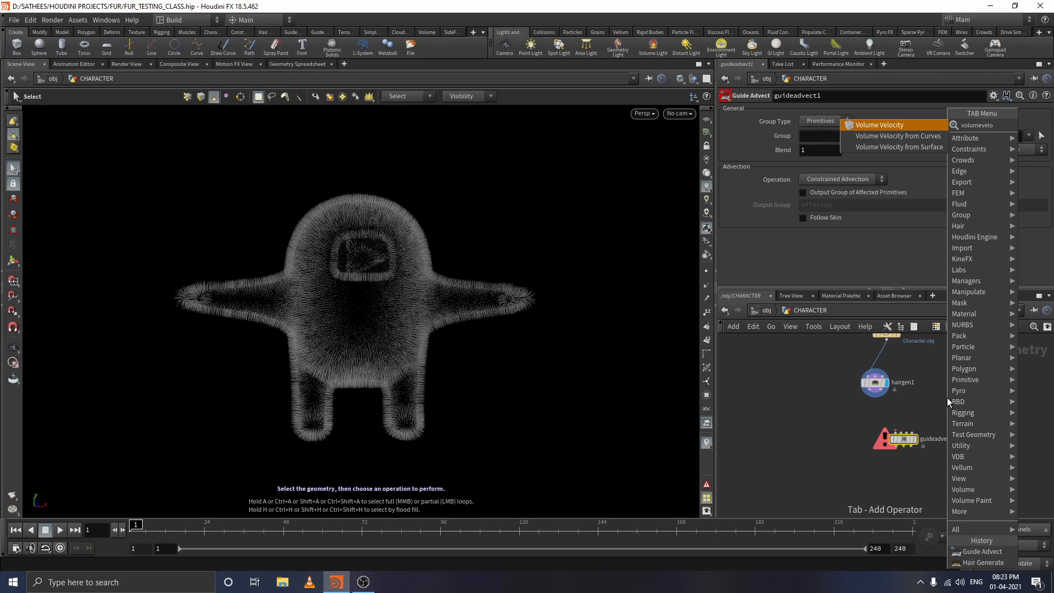
pyautogui.click(907, 137)
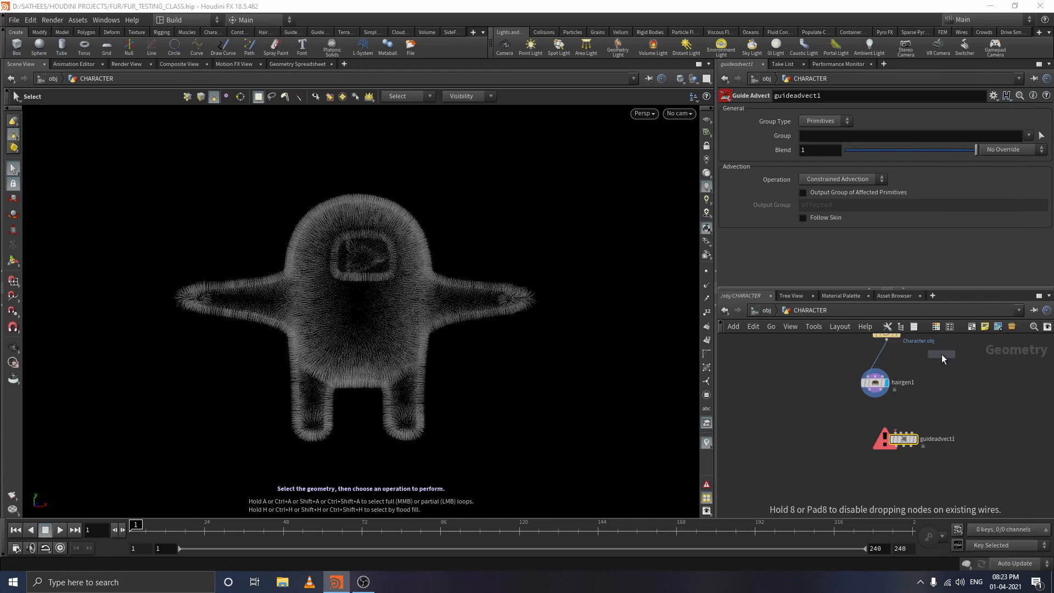
pyautogui.click(949, 391)
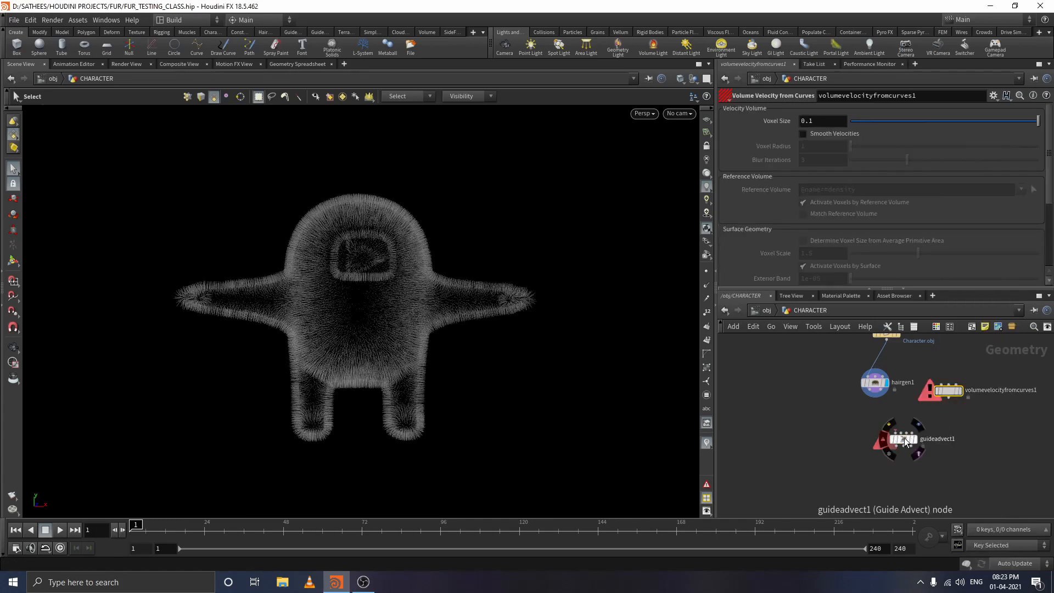
pyautogui.moveTo(904, 438); pyautogui.dragTo(904, 441)
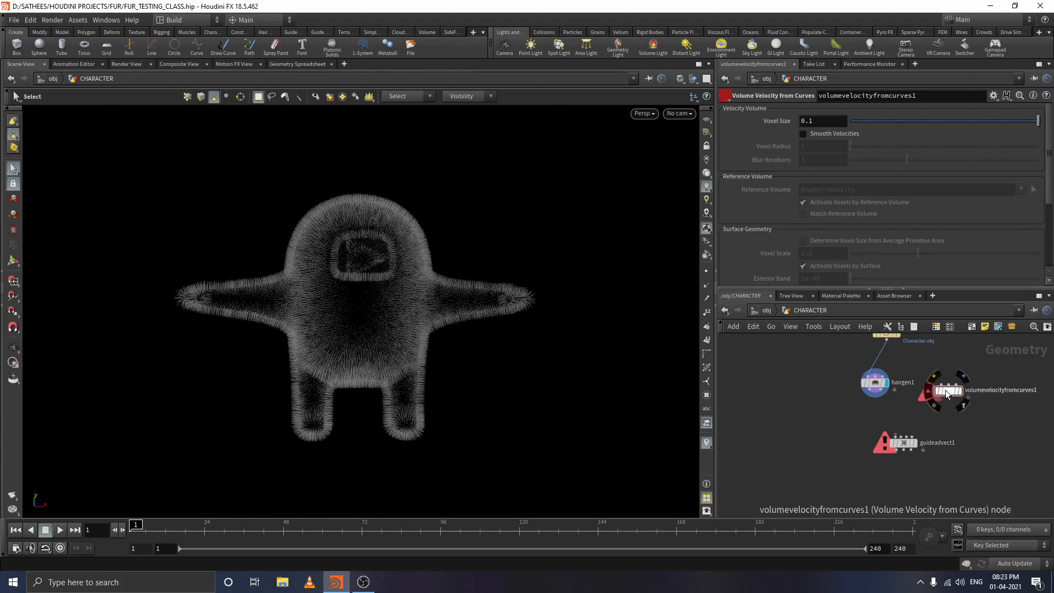
pyautogui.moveTo(945, 389); pyautogui.dragTo(953, 391)
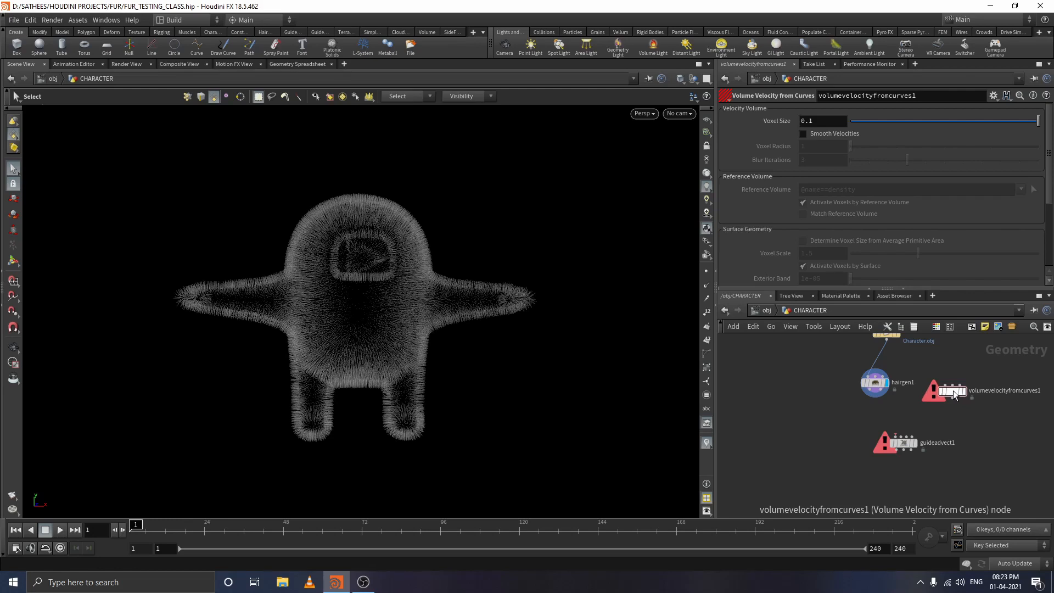
pyautogui.moveTo(953, 393)
pyautogui.moveTo(949, 388); pyautogui.dragTo(957, 392)
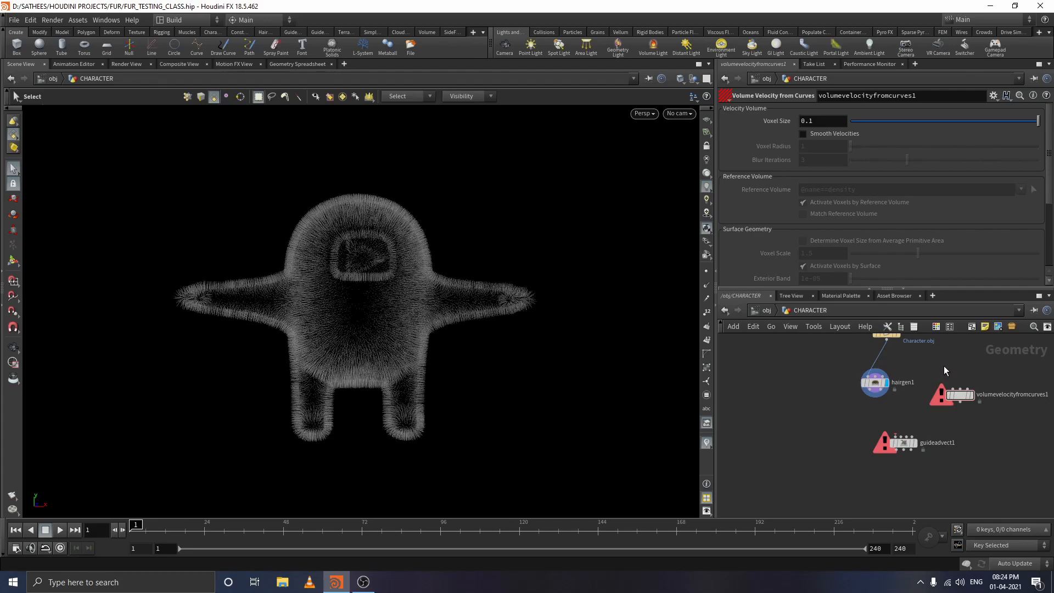
# - Add a VDB from Polygons node and place it above the Volume Velocity from Curves node
pyautogui.click(875, 382)
pyautogui.press('Tab')
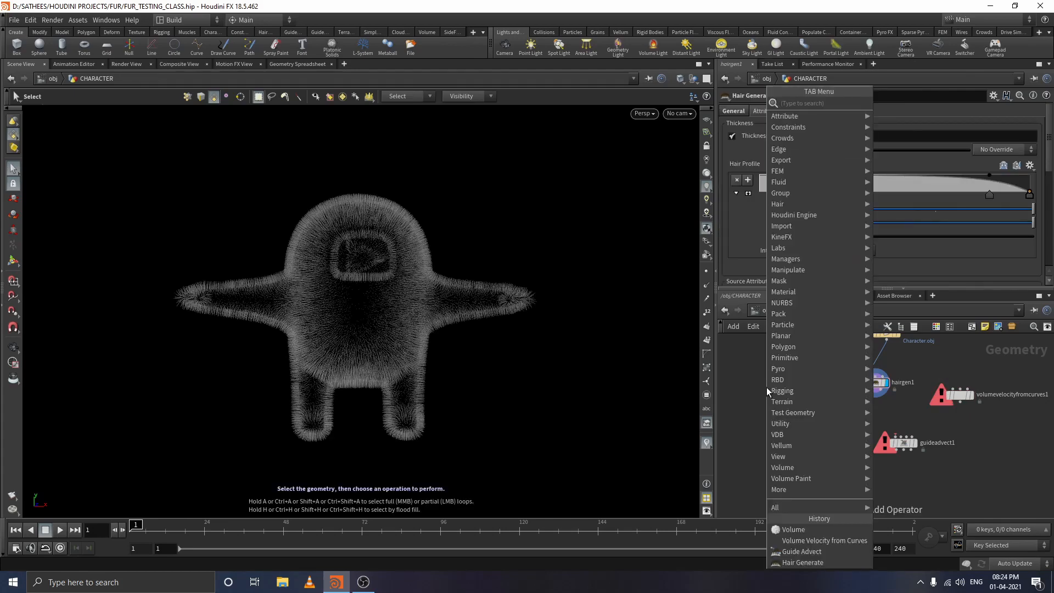
pyautogui.write('vdb')
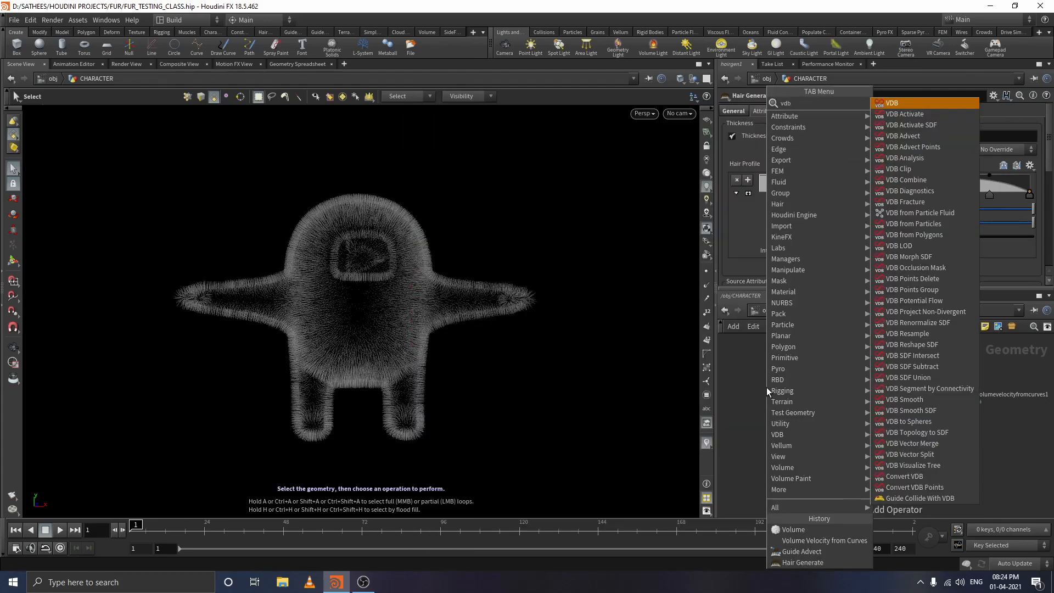
pyautogui.write('from')
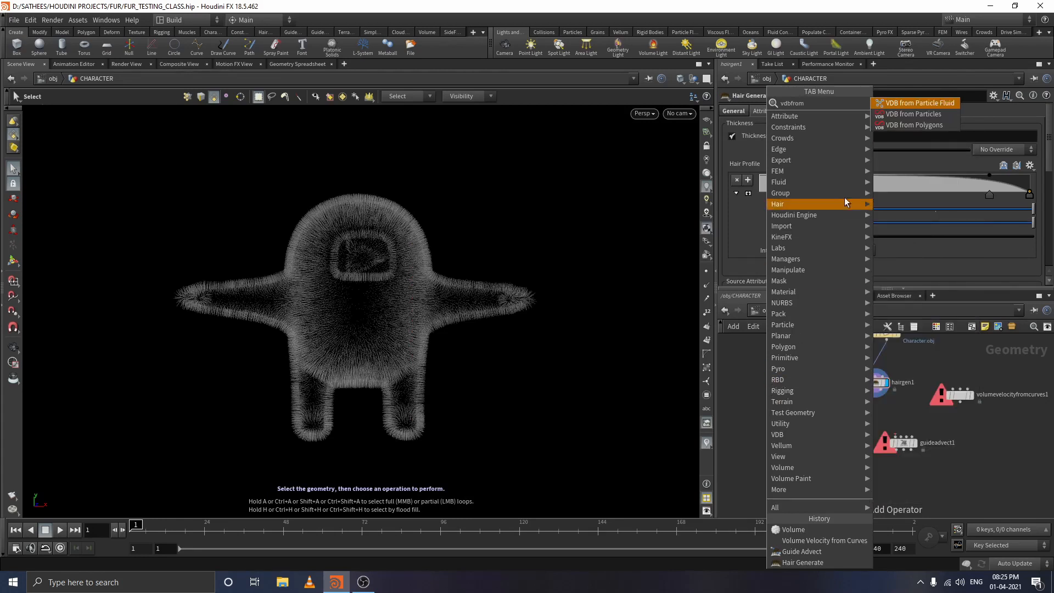
pyautogui.click(920, 126)
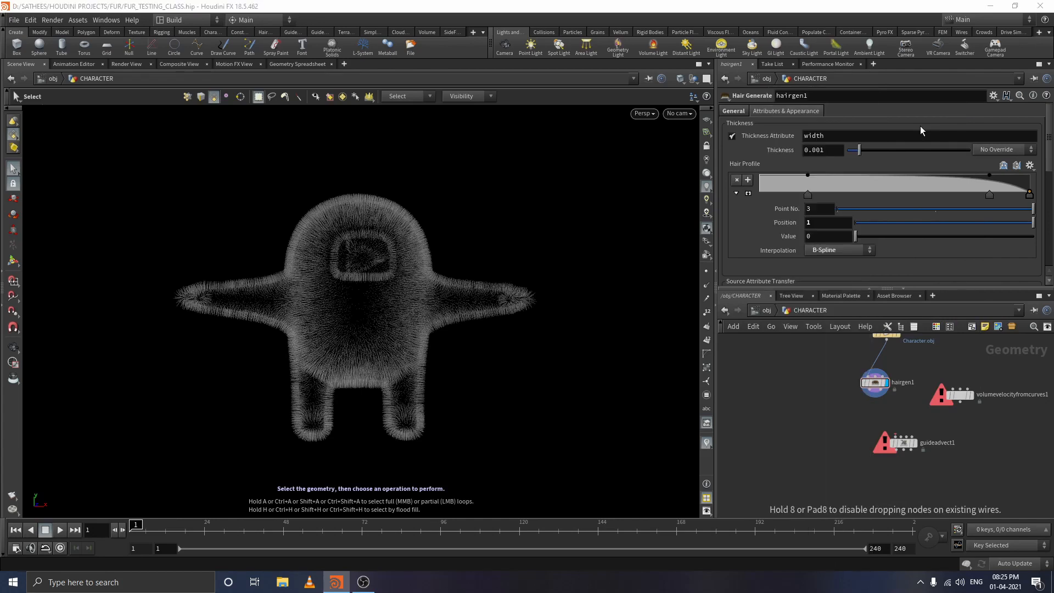
pyautogui.click(940, 365)
pyautogui.scroll(5, 979, 401)
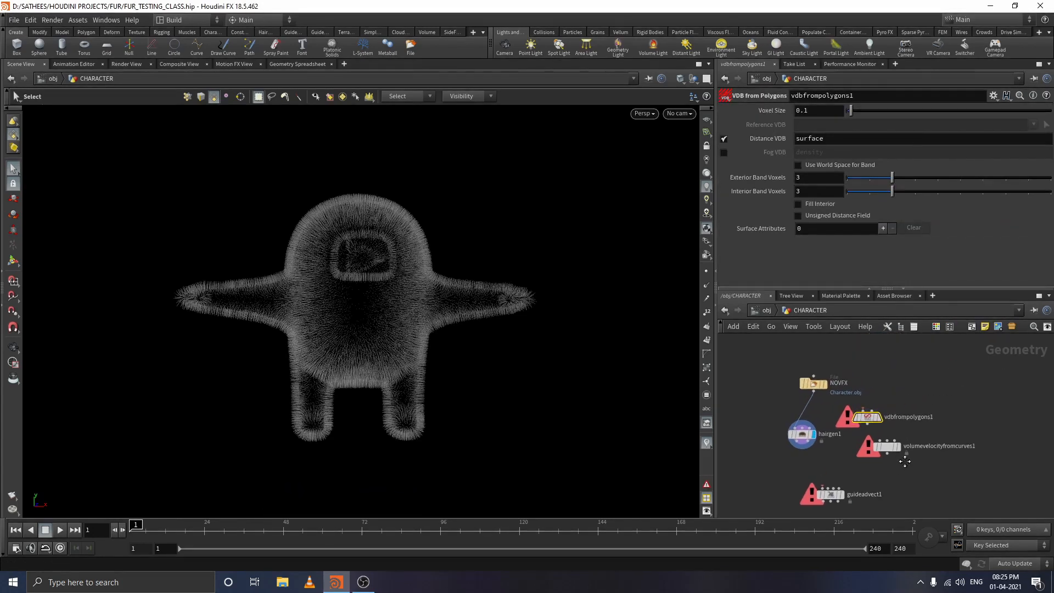
pyautogui.moveTo(758, 378); pyautogui.dragTo(803, 354)
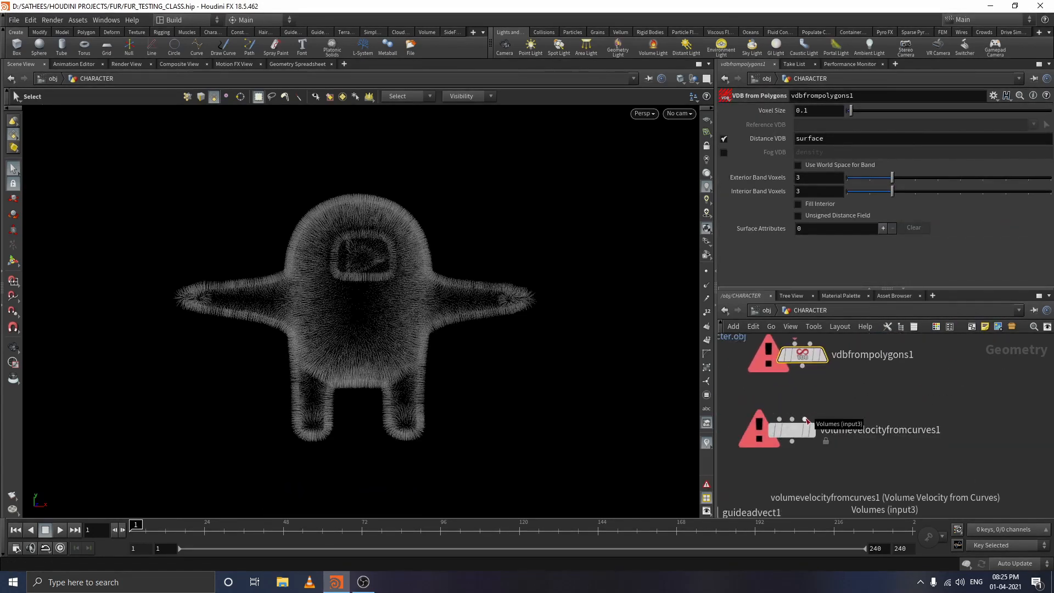
pyautogui.scroll(-3, 856, 399)
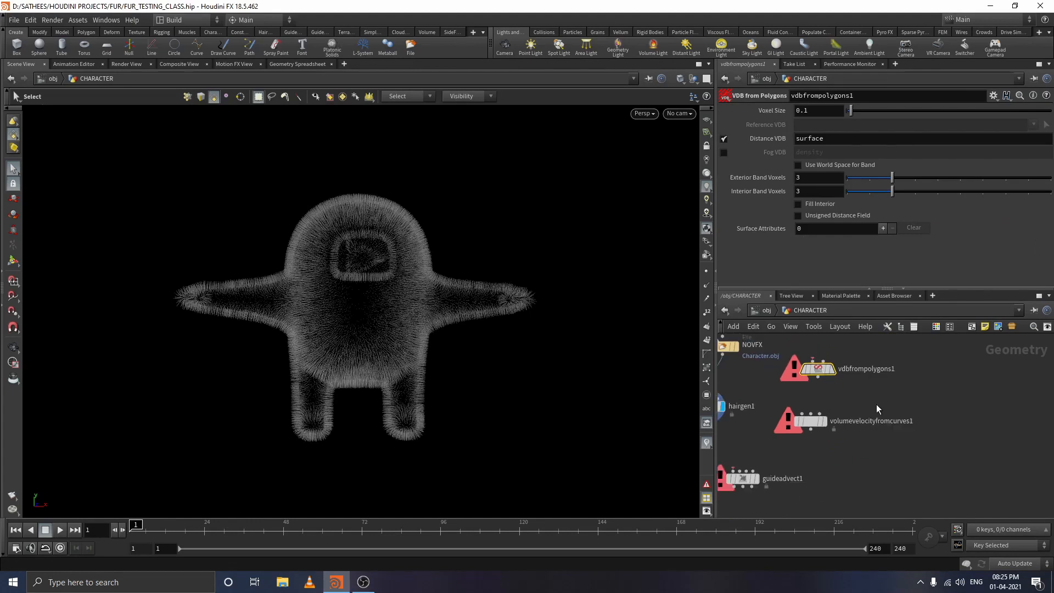
pyautogui.moveTo(876, 404); pyautogui.dragTo(910, 445, button='middle')
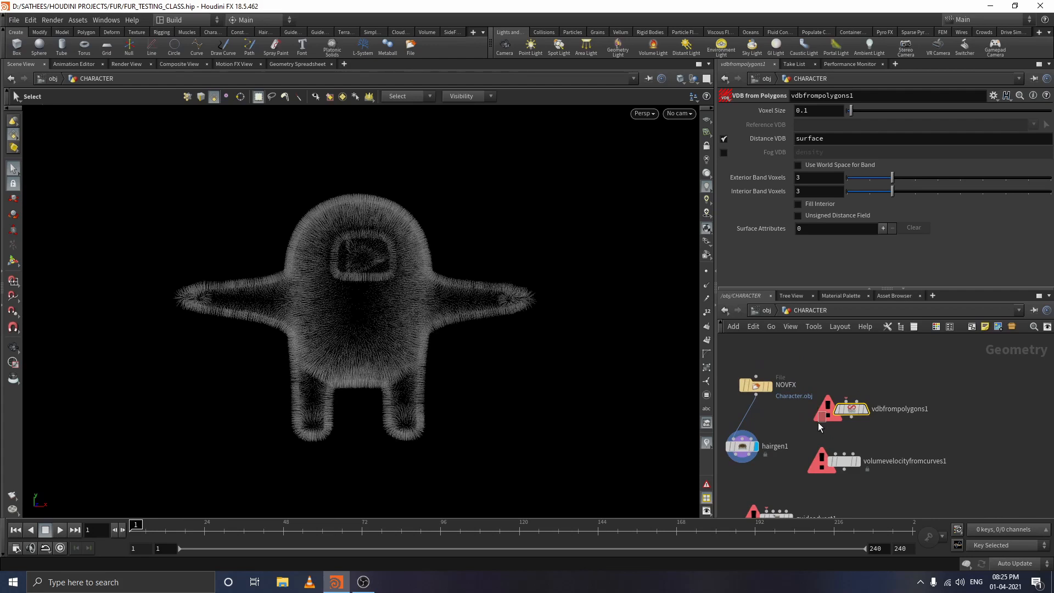
pyautogui.moveTo(814, 423); pyautogui.dragTo(812, 423)
# - Name the Distance VDB of the VDB from Polygons node "density" in lowercase
pyautogui.click(851, 409)
pyautogui.moveTo(836, 142); pyautogui.dragTo(766, 141)
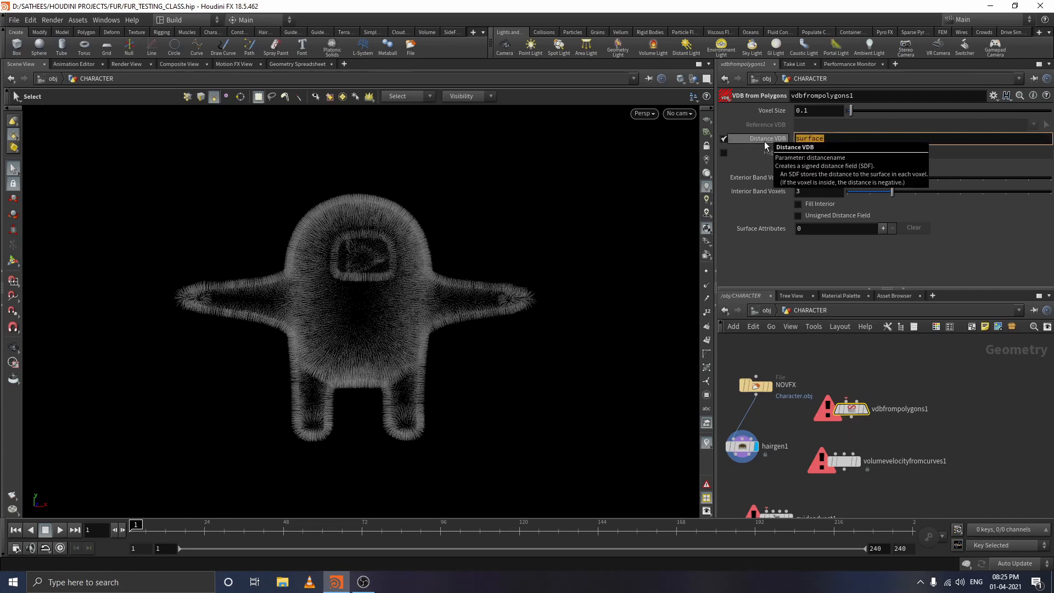
pyautogui.write('Density')
pyautogui.press('Return')
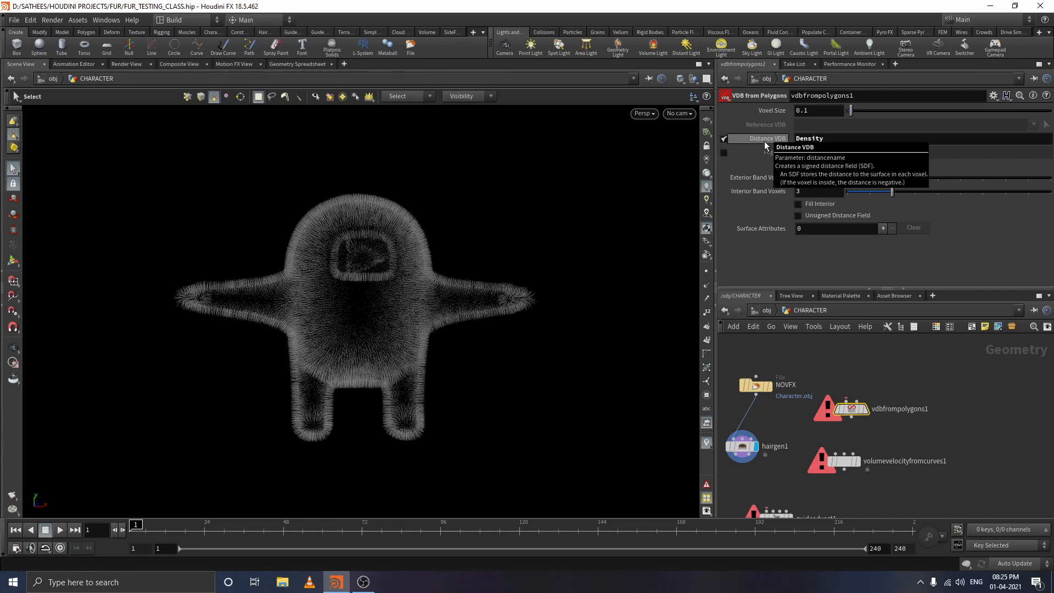
pyautogui.click(800, 138)
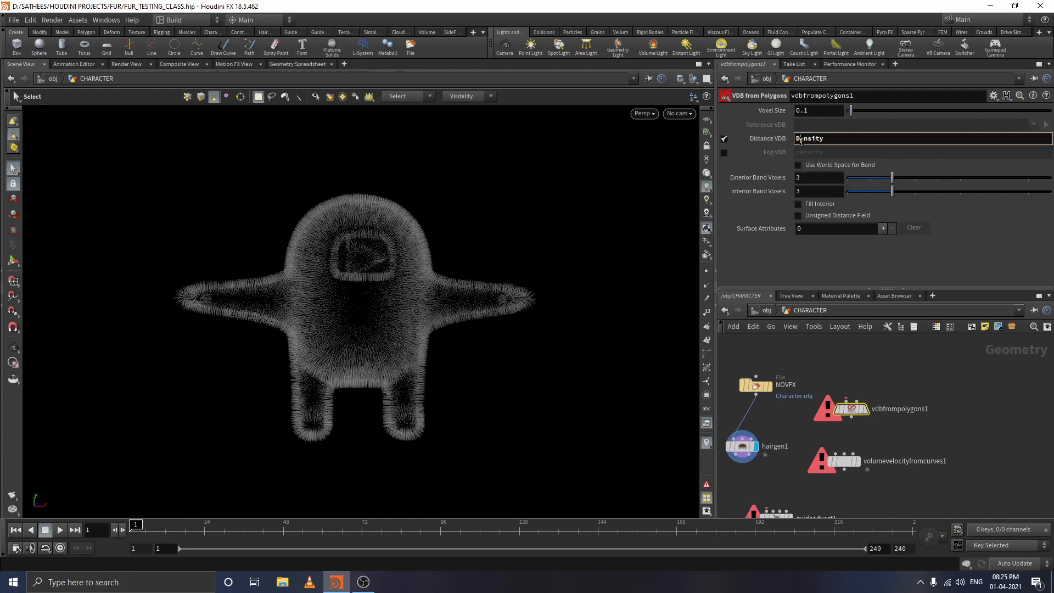
pyautogui.press('BackSpace')
pyautogui.write('d')
# - Align the Volume Velocity from Curves node directly beneath the VDB from Polygons node
pyautogui.click(841, 463)
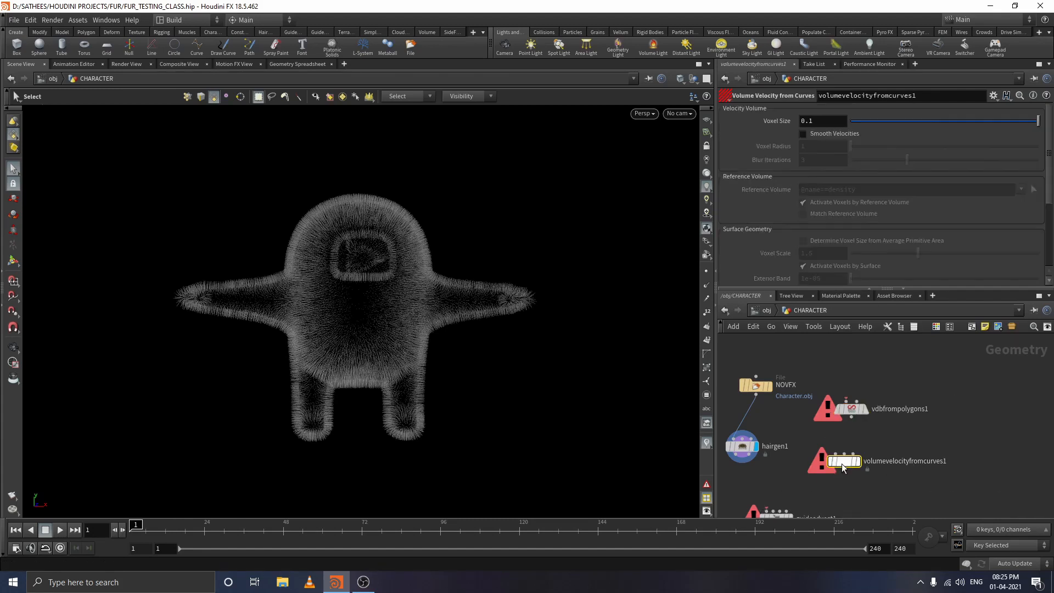
pyautogui.moveTo(841, 464); pyautogui.dragTo(855, 468)
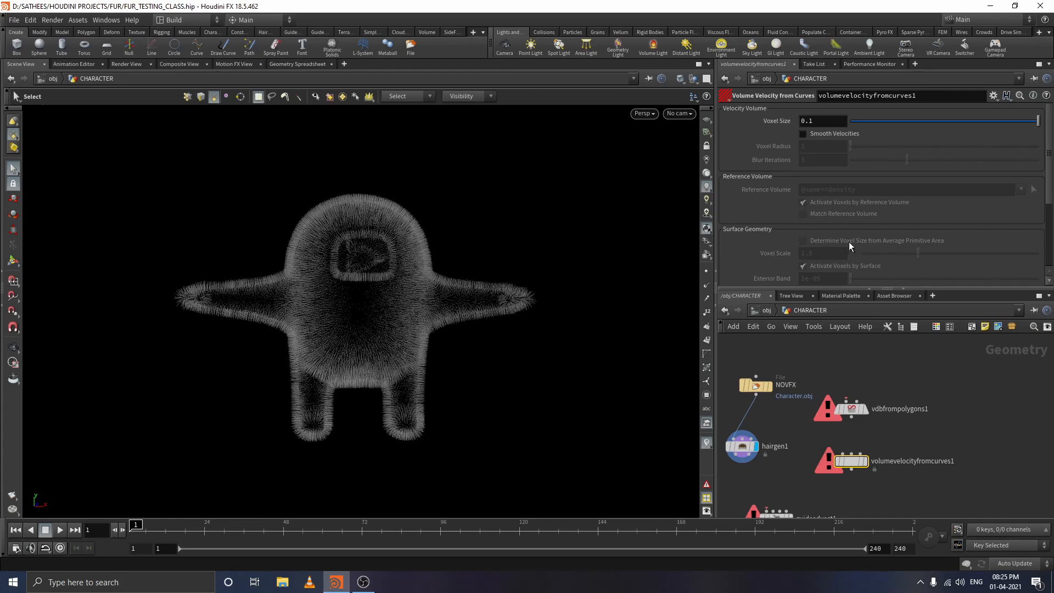
pyautogui.moveTo(854, 409)
pyautogui.mouseDown()
pyautogui.moveTo(848, 426)
pyautogui.moveTo(854, 417)
pyautogui.mouseUp()
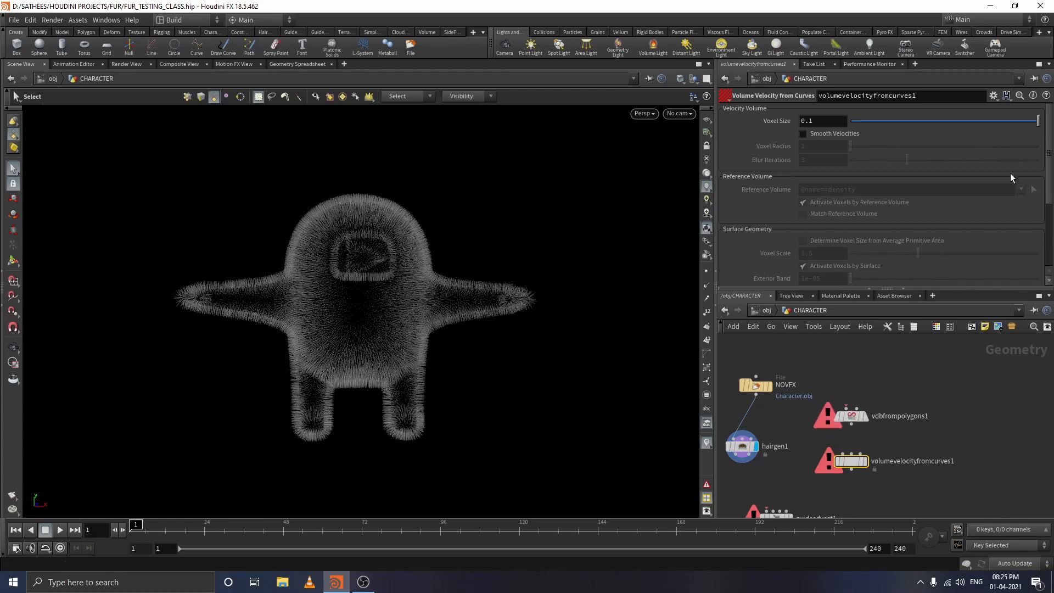
# - Set the voxel size of the VDB from Polygons node to 0.02
pyautogui.click(850, 417)
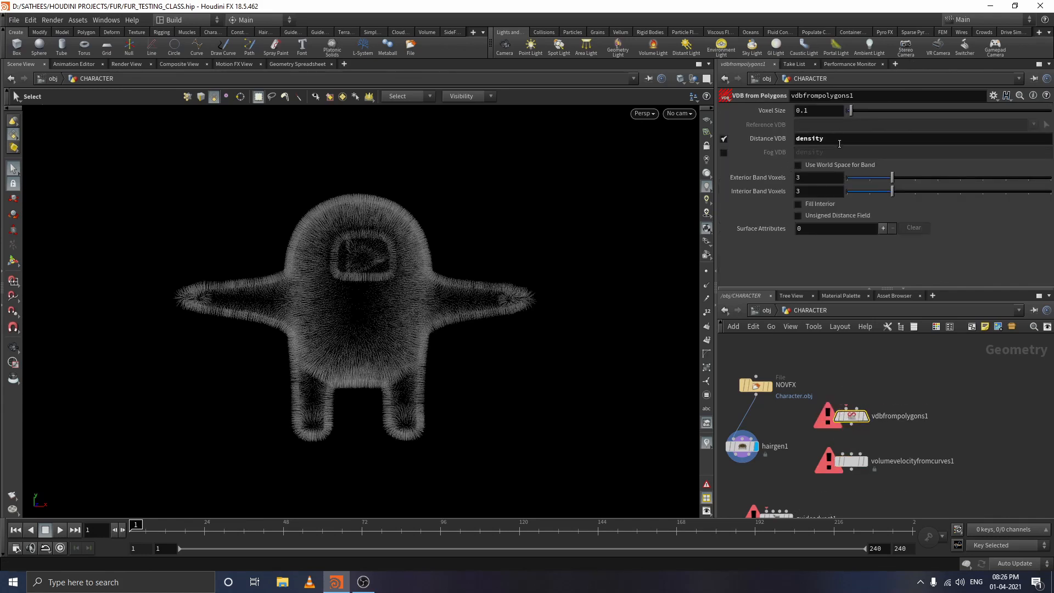
pyautogui.moveTo(838, 143); pyautogui.dragTo(796, 153)
pyautogui.click(845, 280)
pyautogui.moveTo(814, 112); pyautogui.dragTo(770, 117)
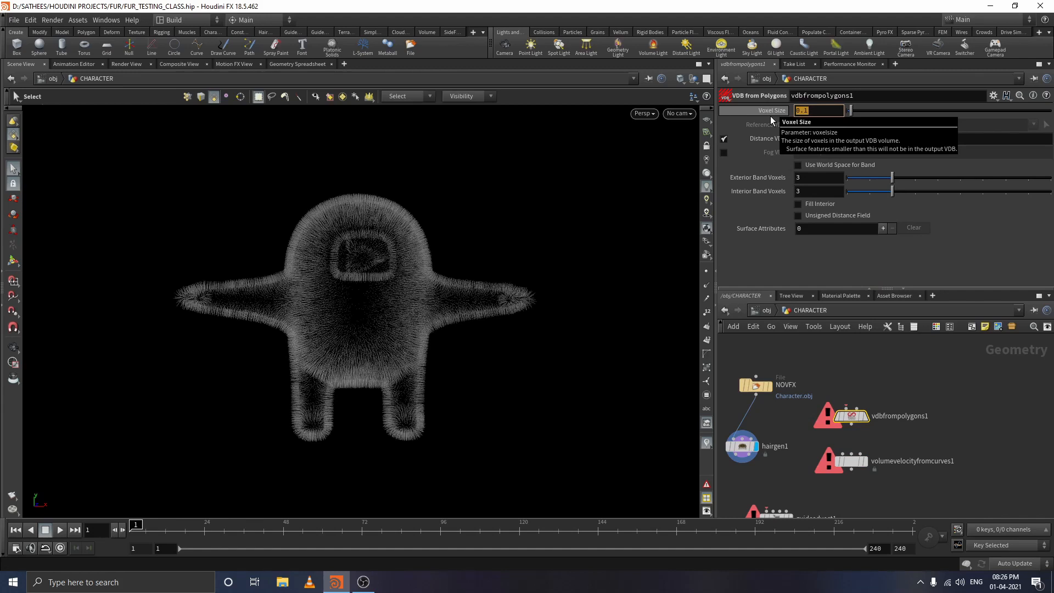
pyautogui.write('0.02')
pyautogui.press('Return')
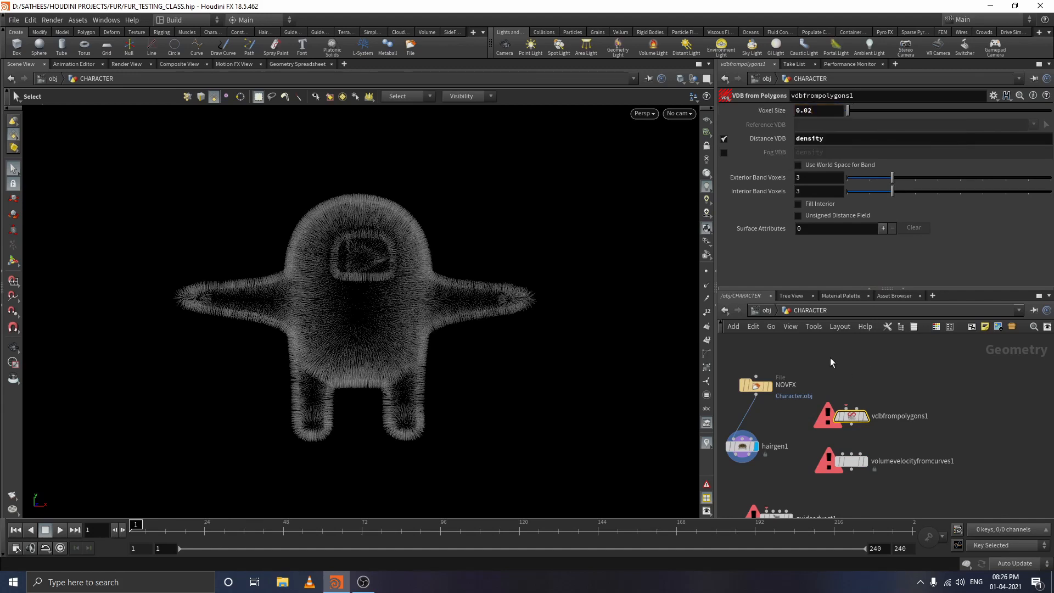
# - Add a Draw Curve node and place it between the Hair Generate and VDB from Polygons nodes
pyautogui.moveTo(836, 364)
pyautogui.mouseDown(button='middle')
pyautogui.moveTo(852, 323)
pyautogui.moveTo(838, 351)
pyautogui.mouseUp(button='middle')
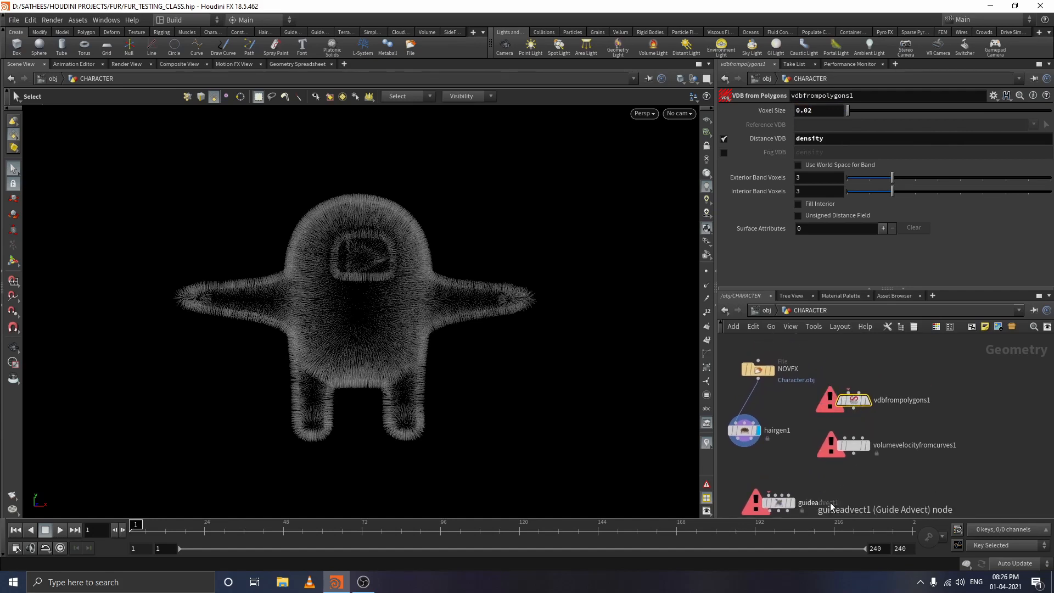
pyautogui.moveTo(830, 506); pyautogui.dragTo(857, 489, button='middle')
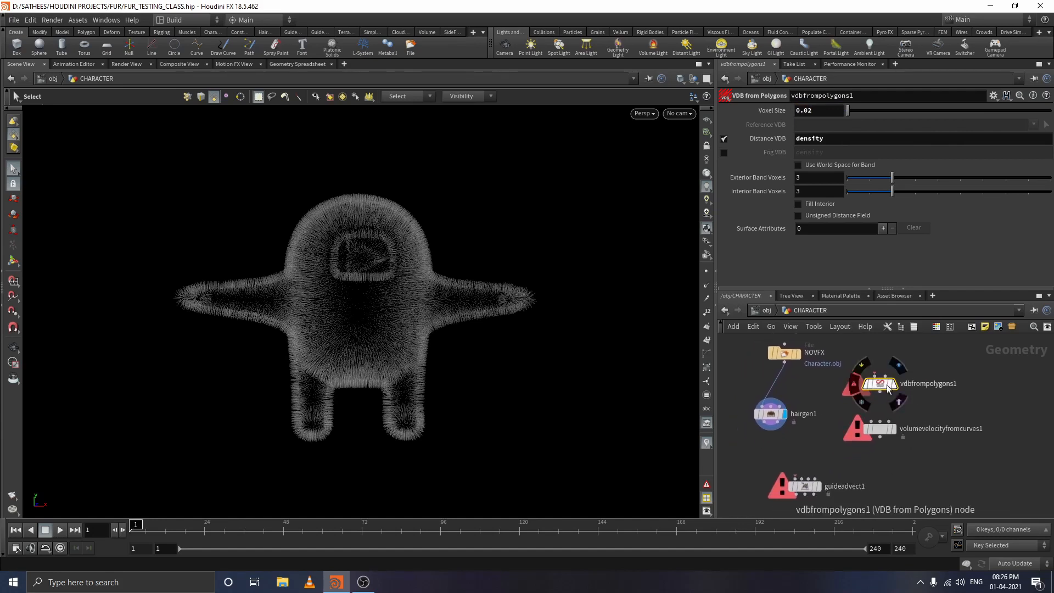
pyautogui.moveTo(880, 391); pyautogui.dragTo(900, 407)
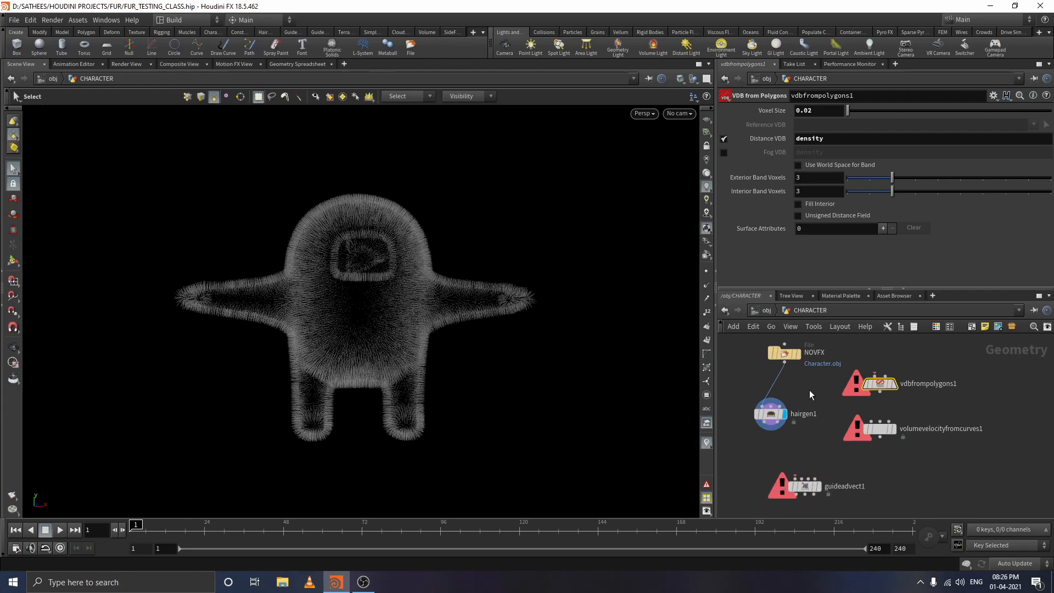
pyautogui.press('Tab')
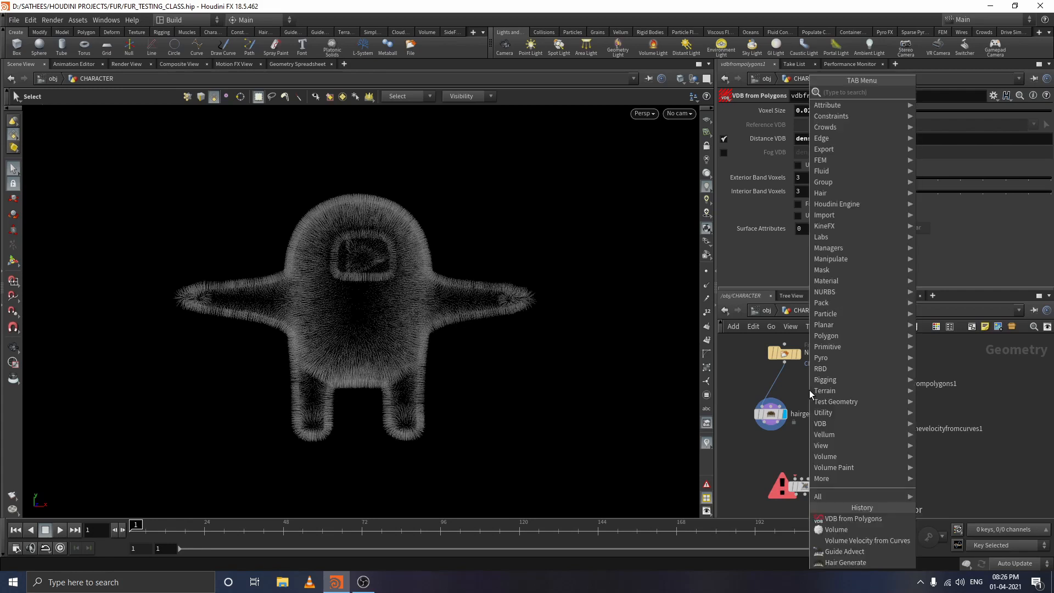
pyautogui.write('draw')
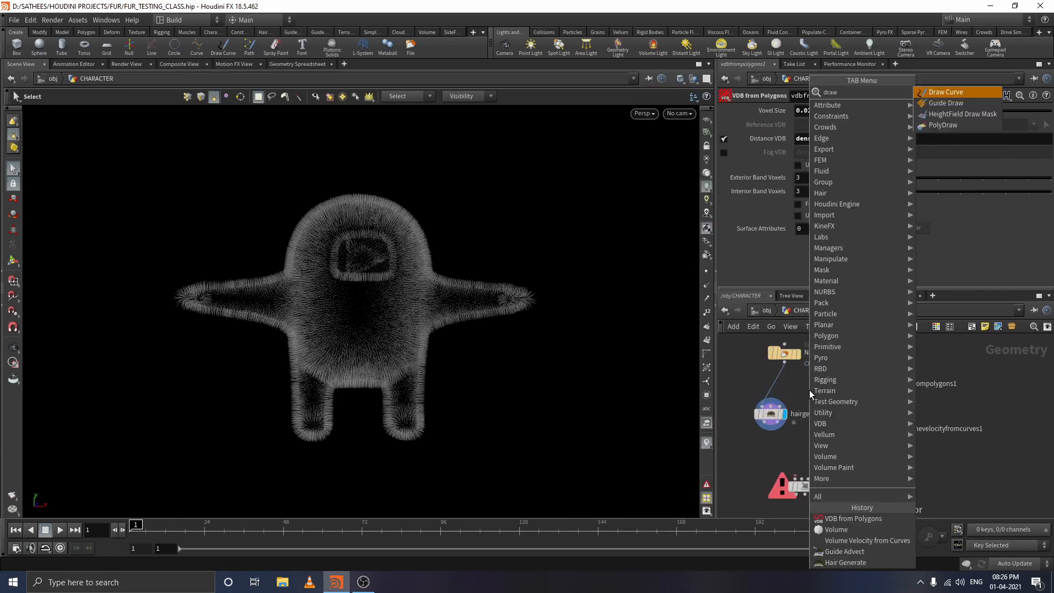
pyautogui.press('Return')
pyautogui.click(809, 390)
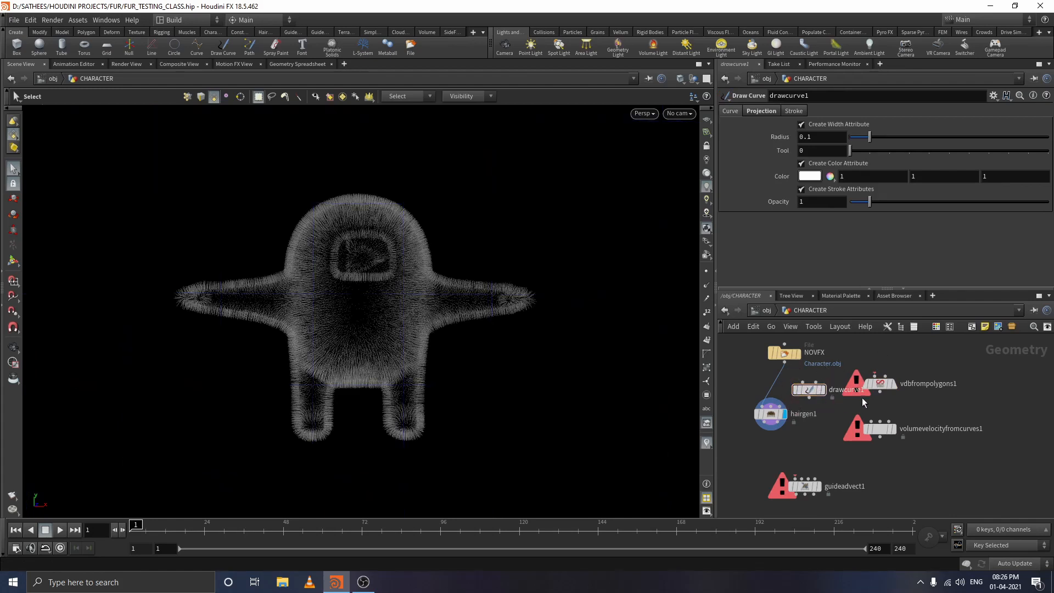
# - Space out the VDB from Polygons, Volume Velocity from Curves and Guide Advect nodes to make room around the Draw Curve node
pyautogui.moveTo(890, 387); pyautogui.dragTo(922, 389)
pyautogui.moveTo(883, 429); pyautogui.dragTo(924, 432)
pyautogui.moveTo(808, 487); pyautogui.dragTo(838, 474)
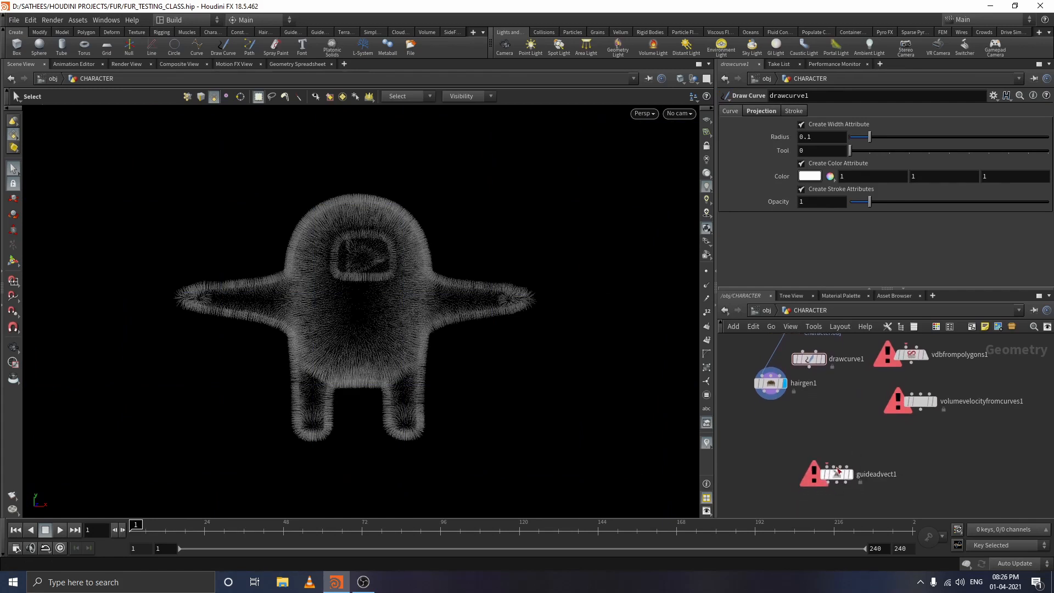
pyautogui.moveTo(852, 395); pyautogui.dragTo(844, 463, button='middle')
# - Wire the NOVFX file into the Draw Curve node's first input, and Draw Curve into the Curves input of Volume Velocity from Curves
pyautogui.moveTo(804, 427)
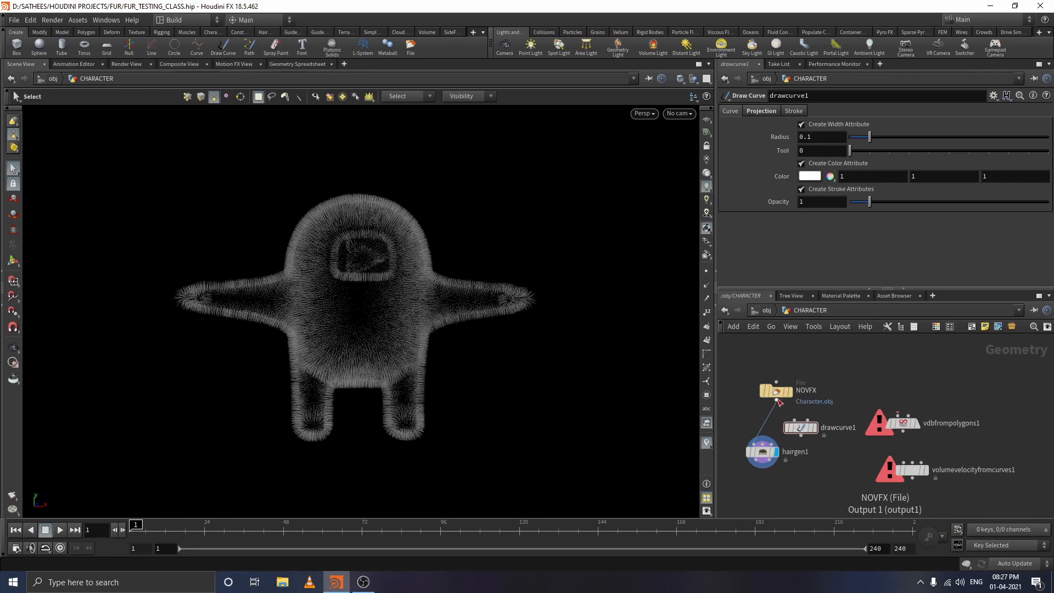
pyautogui.moveTo(777, 402); pyautogui.dragTo(812, 433)
pyautogui.moveTo(904, 424)
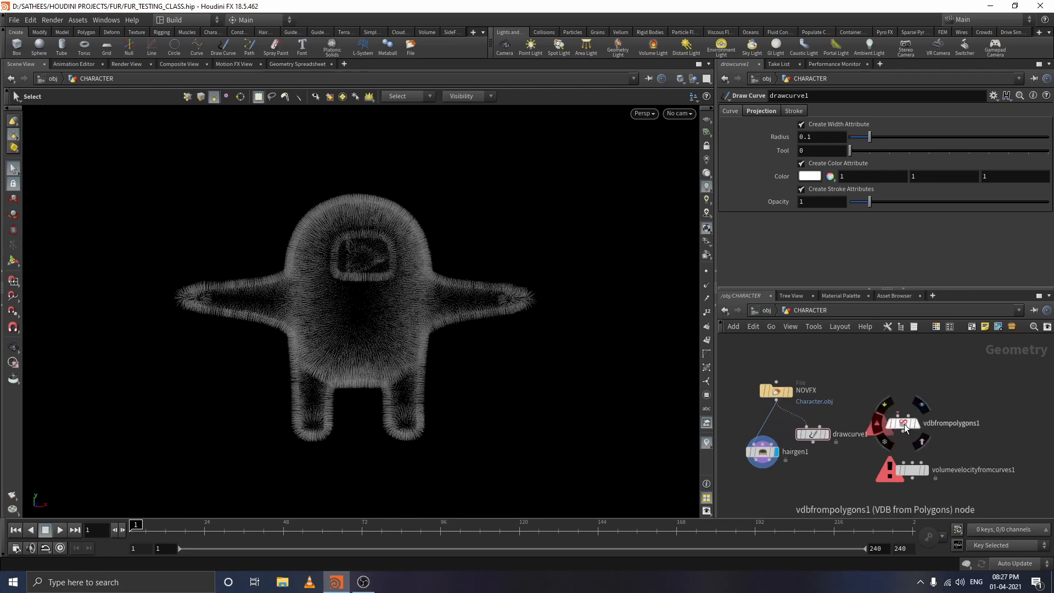
pyautogui.moveTo(904, 424); pyautogui.dragTo(933, 417)
pyautogui.moveTo(814, 441); pyautogui.dragTo(906, 467)
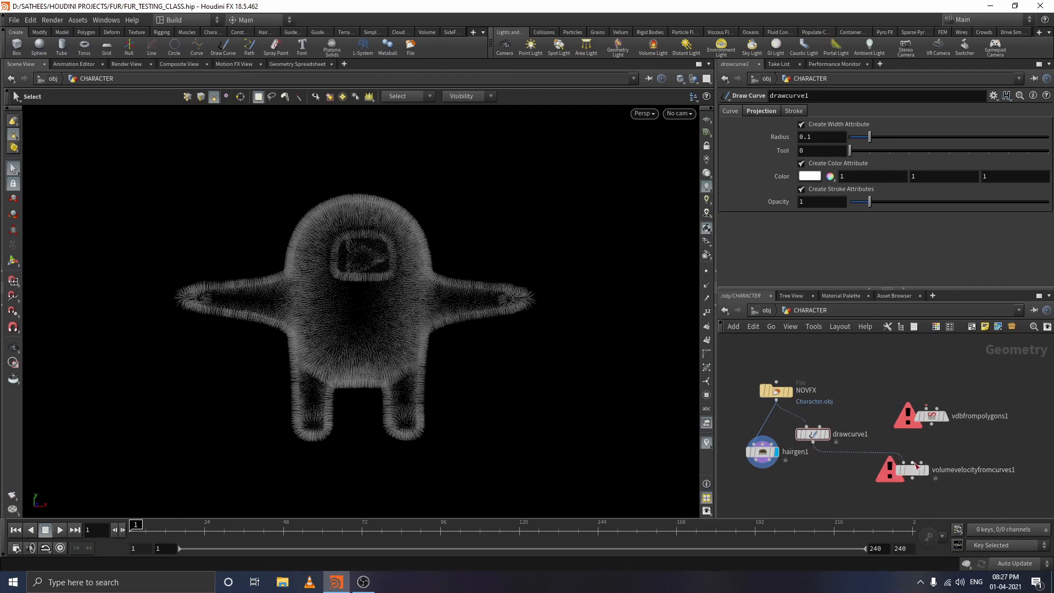
# - Wire NOVFX into the Polygons to Convert input of VDB from Polygons, and its output into the third input of Volume Velocity from Curves
pyautogui.moveTo(938, 420); pyautogui.dragTo(934, 430)
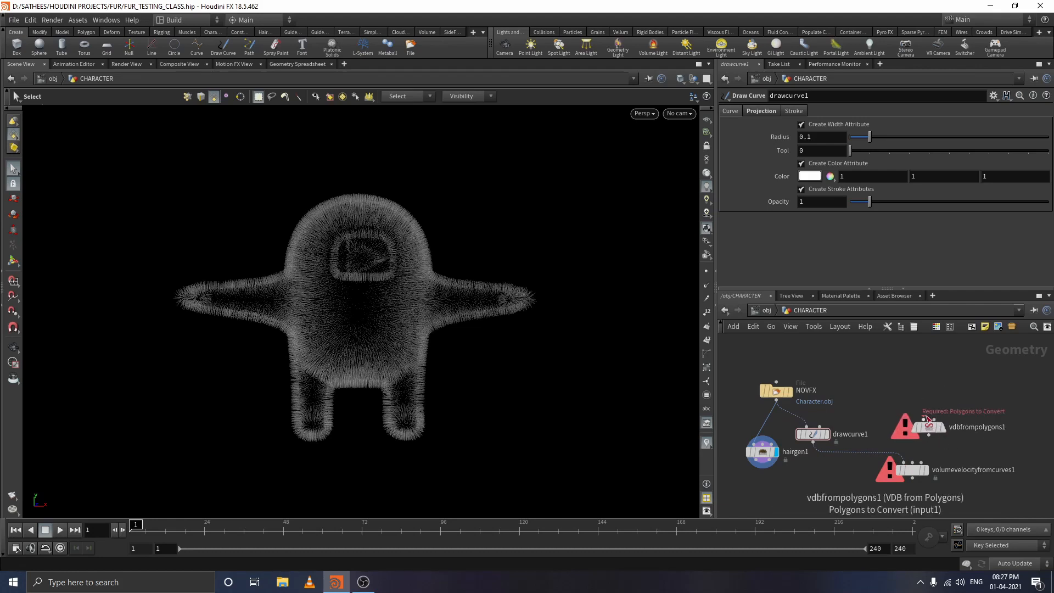
pyautogui.moveTo(928, 420); pyautogui.dragTo(776, 400)
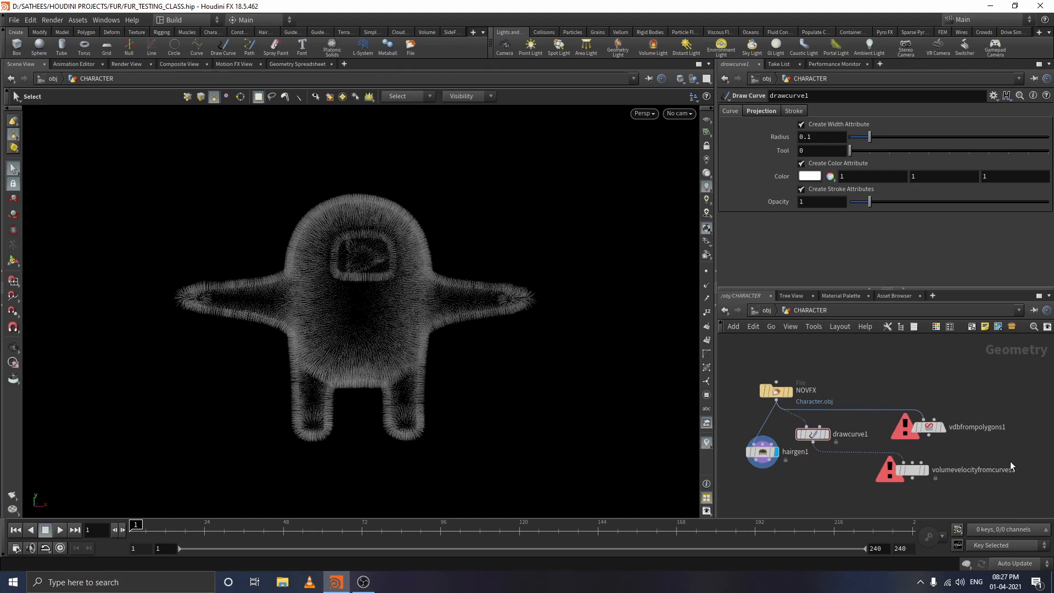
pyautogui.moveTo(931, 436)
pyautogui.moveTo(932, 442); pyautogui.dragTo(927, 464)
pyautogui.click(930, 461)
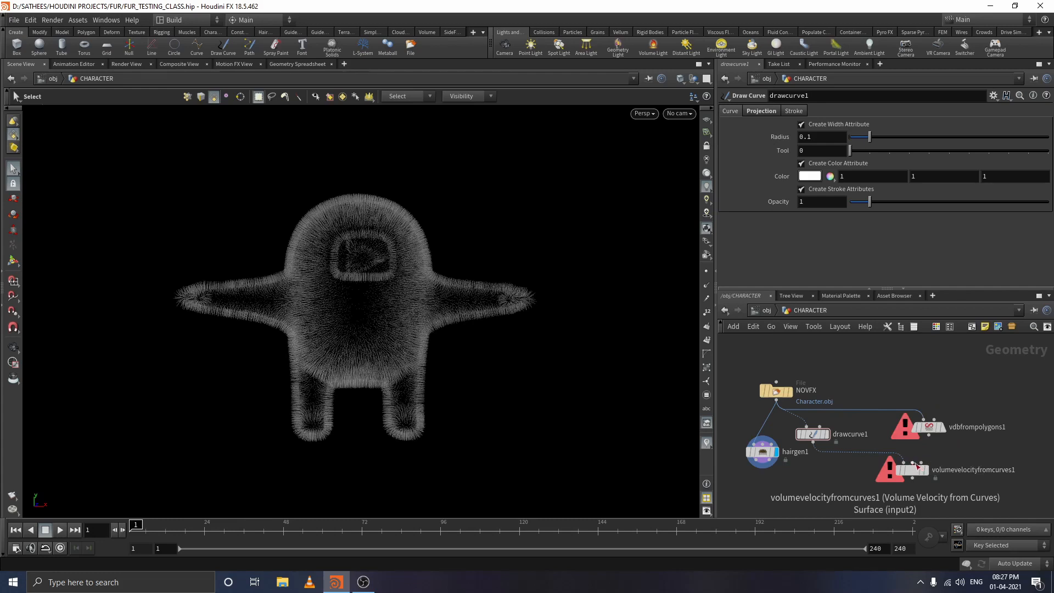
pyautogui.click(928, 433)
pyautogui.click(926, 464)
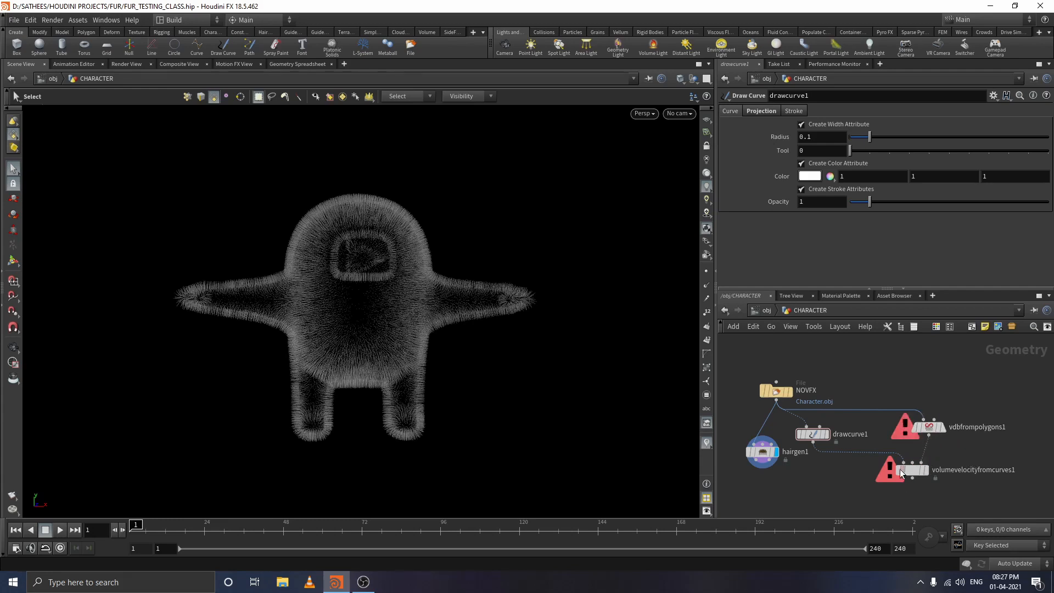
pyautogui.moveTo(920, 471); pyautogui.dragTo(931, 480)
pyautogui.moveTo(930, 480); pyautogui.dragTo(956, 424, button='middle')
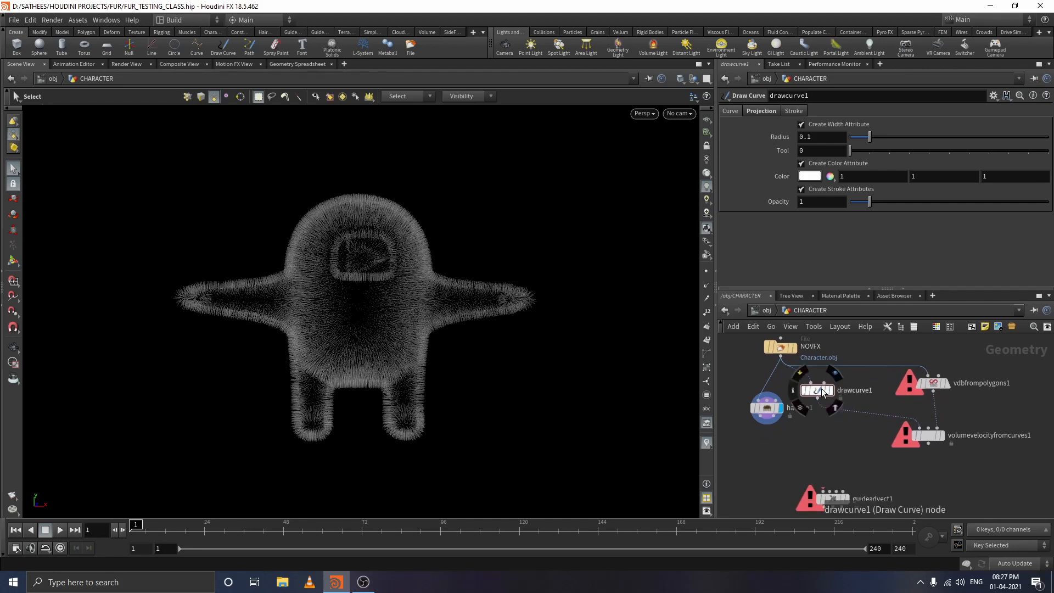
# - Set the Draw Curve node's projection to Geometry
pyautogui.moveTo(821, 389); pyautogui.dragTo(829, 402)
pyautogui.click(828, 402)
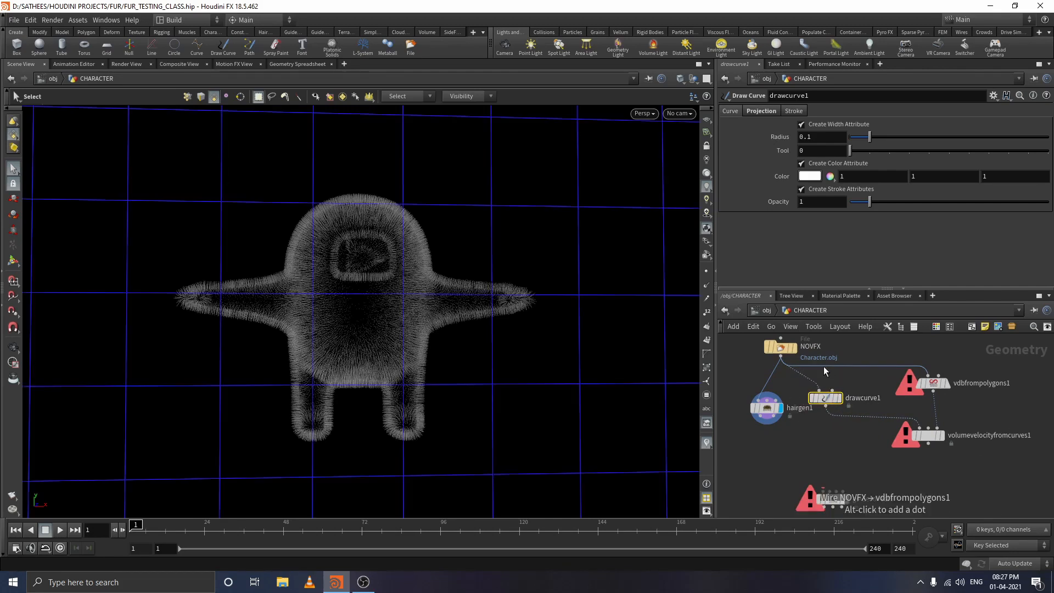
pyautogui.click(761, 111)
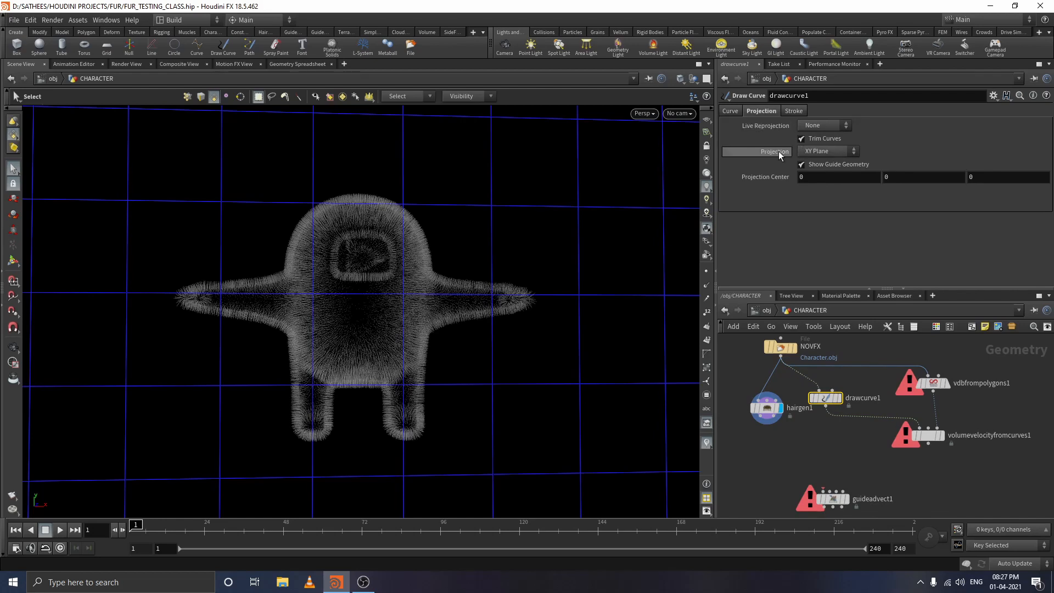
pyautogui.click(813, 153)
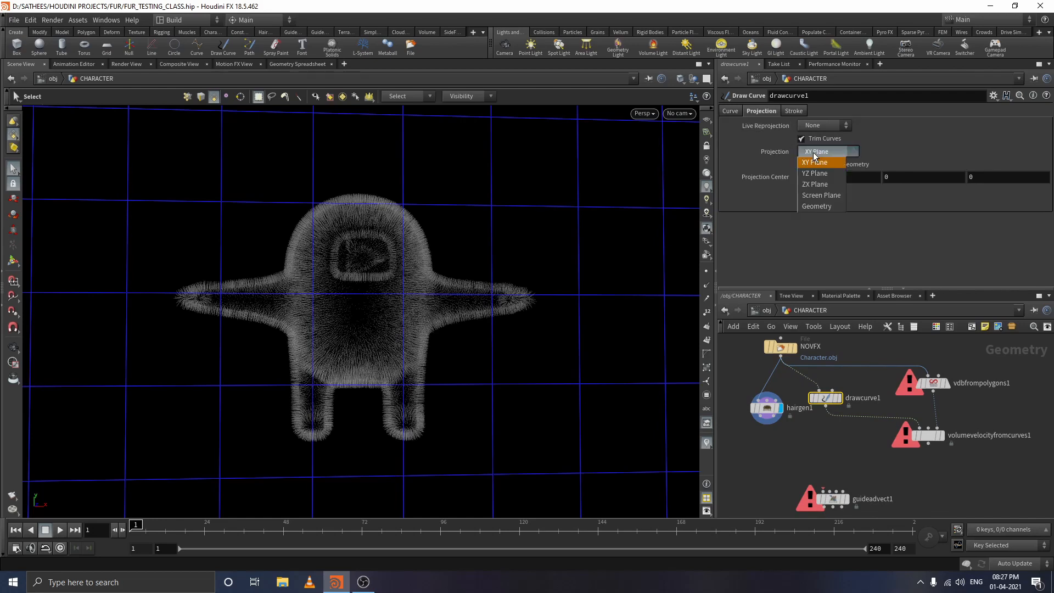
pyautogui.click(816, 206)
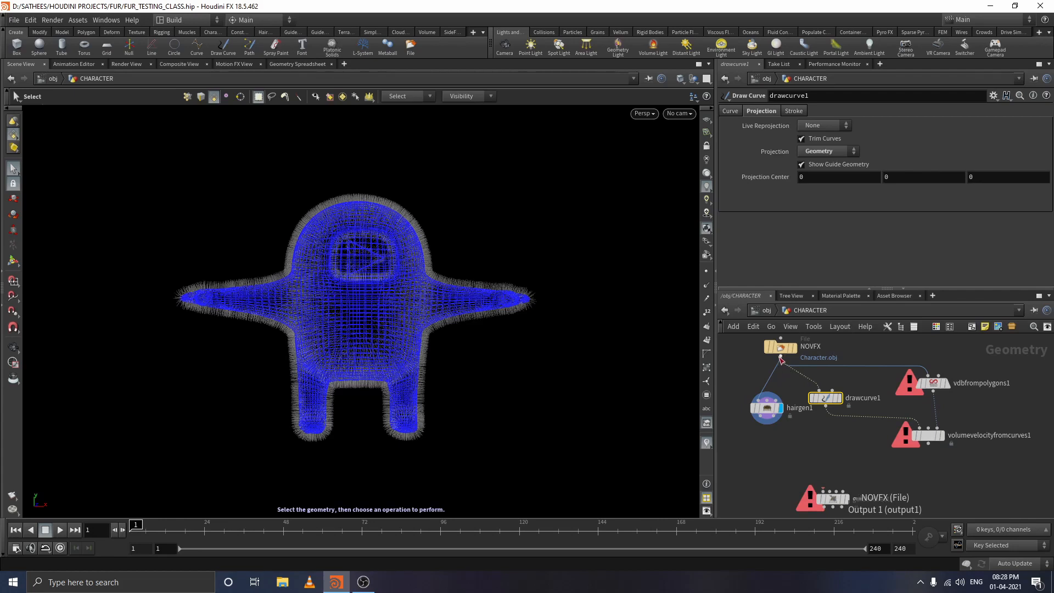
# - Wire the NOVFX file through a dot into the Surface input of the Volume Velocity from Curves node
pyautogui.click(780, 358)
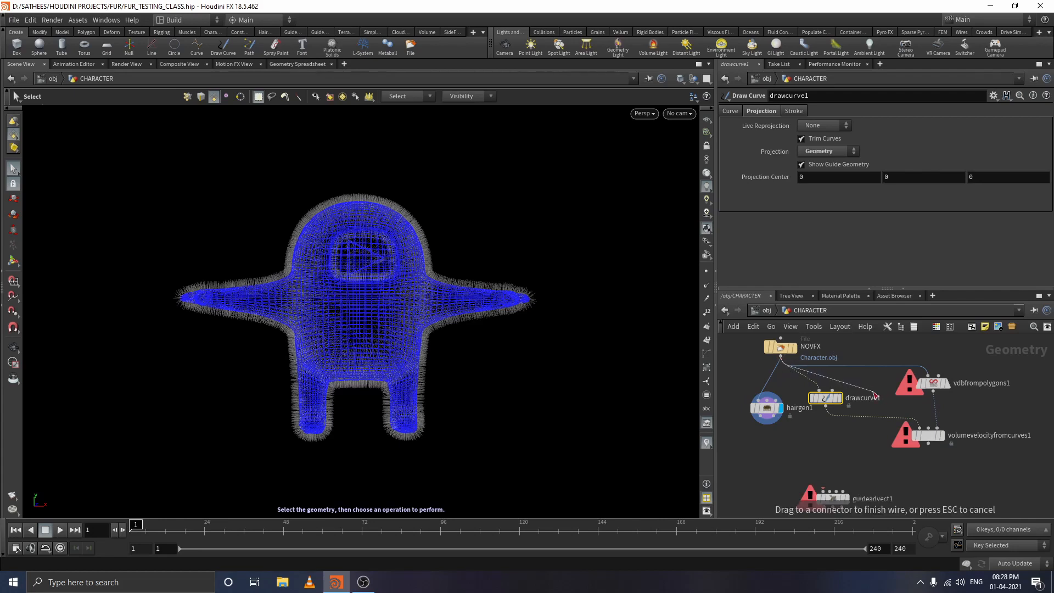
pyautogui.moveTo(874, 395); pyautogui.dragTo(873, 394)
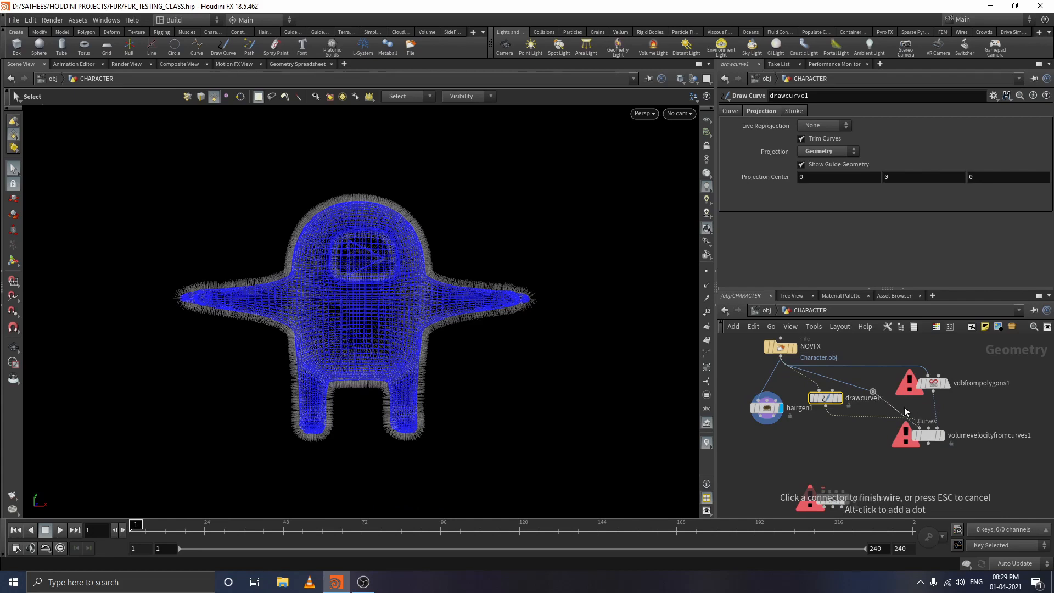
pyautogui.click(929, 427)
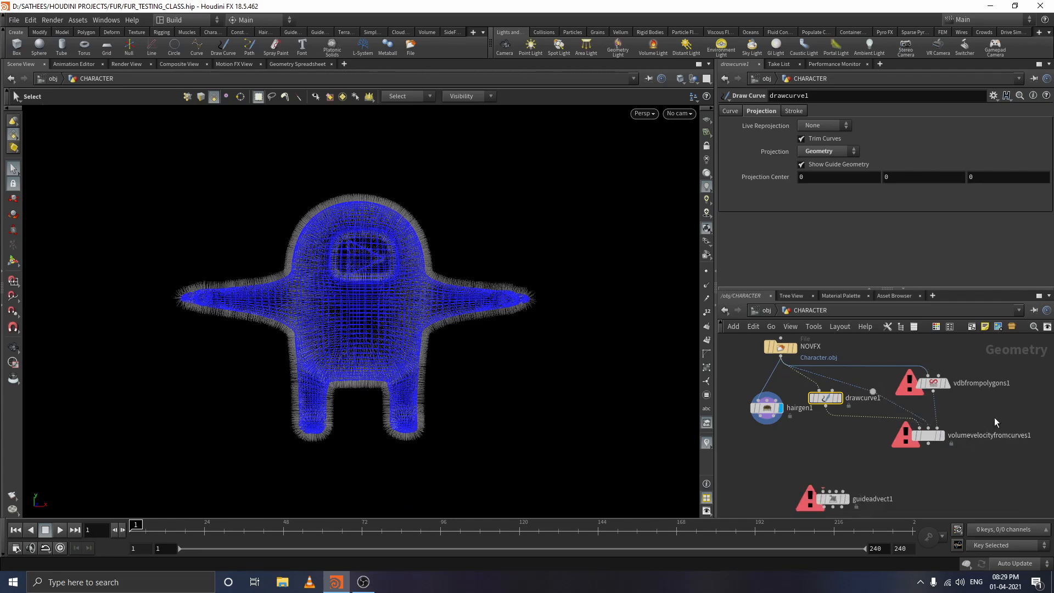
# - Wire the Hair Generate output into the first input of the Guide Advect node
pyautogui.moveTo(860, 450); pyautogui.dragTo(882, 440, button='middle')
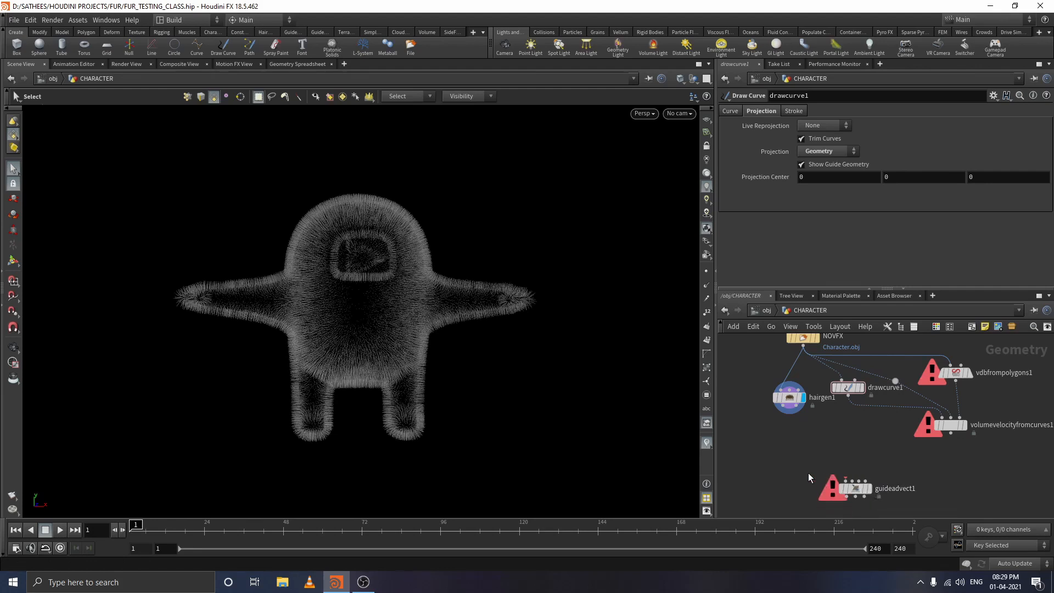
pyautogui.moveTo(807, 473); pyautogui.dragTo(881, 389)
pyautogui.moveTo(930, 365); pyautogui.dragTo(918, 415, button='middle')
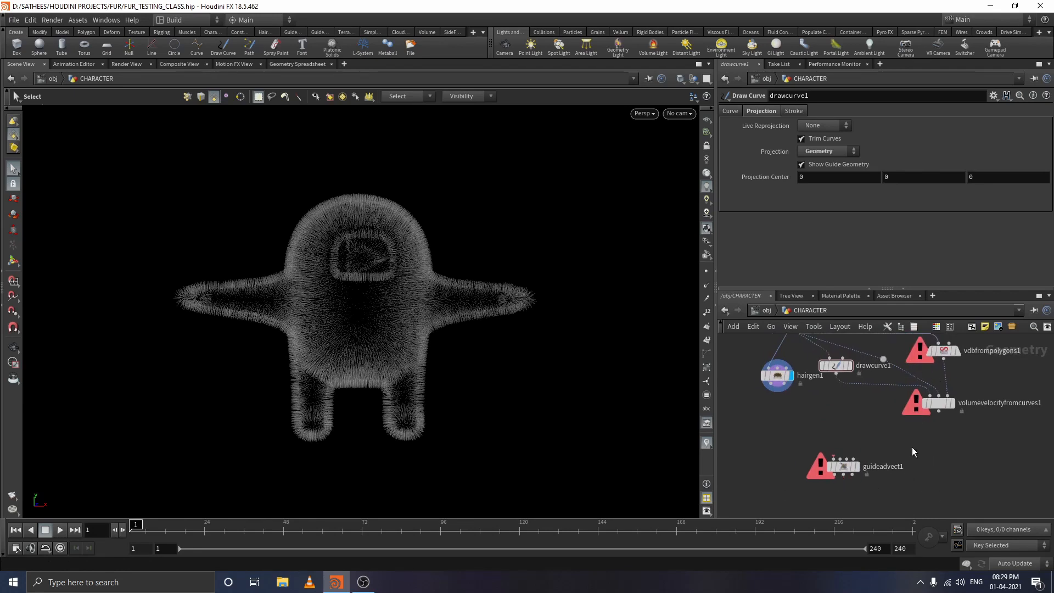
pyautogui.moveTo(776, 391); pyautogui.dragTo(831, 456)
pyautogui.moveTo(784, 386)
pyautogui.moveTo(848, 402); pyautogui.dragTo(881, 427, button='middle')
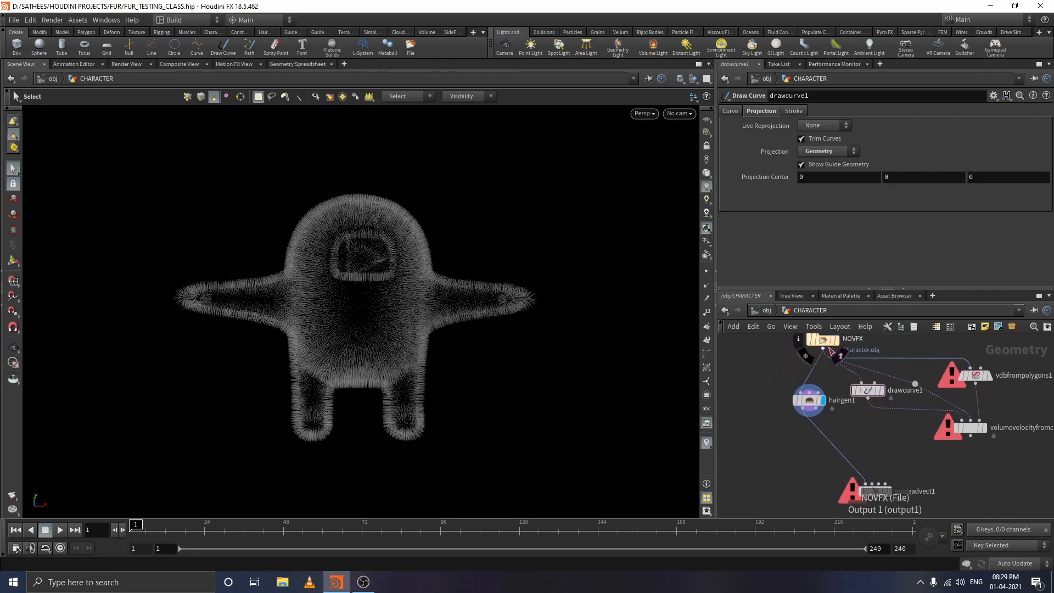
# - Wire the NOVFX file through a dot into the Skin input of the Guide Advect node
pyautogui.moveTo(824, 353); pyautogui.dragTo(862, 431)
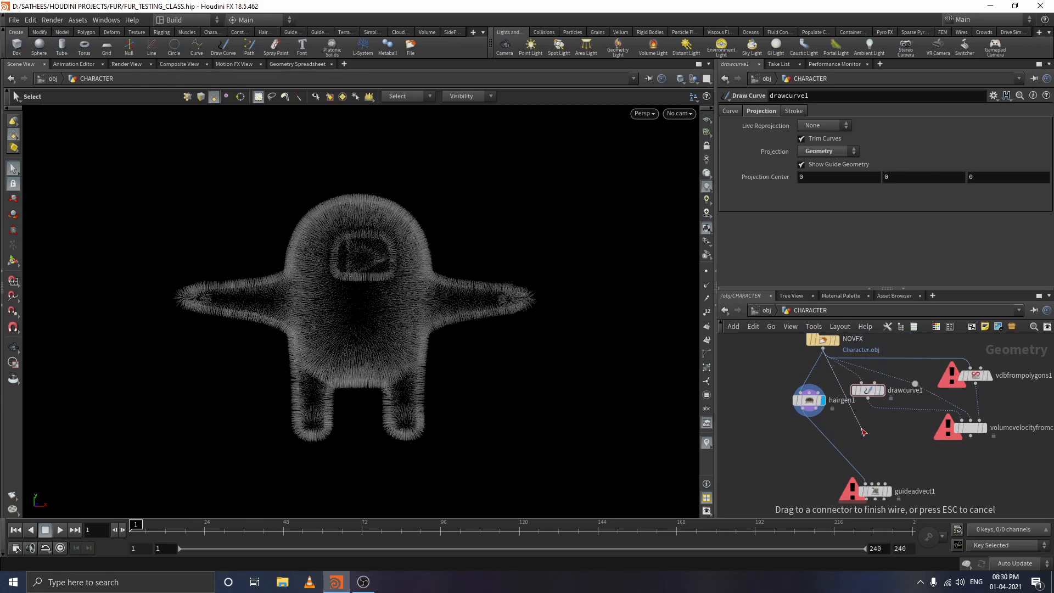
pyautogui.moveTo(863, 432); pyautogui.dragTo(861, 429)
pyautogui.keyDown('alt'); pyautogui.click(861, 428); pyautogui.keyUp('alt')
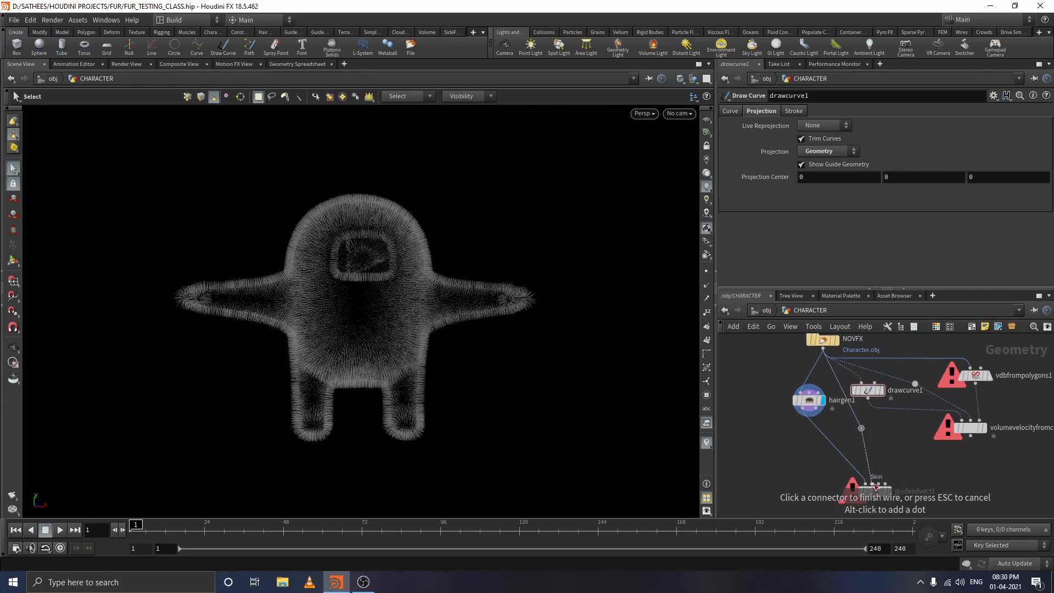
pyautogui.click(875, 486)
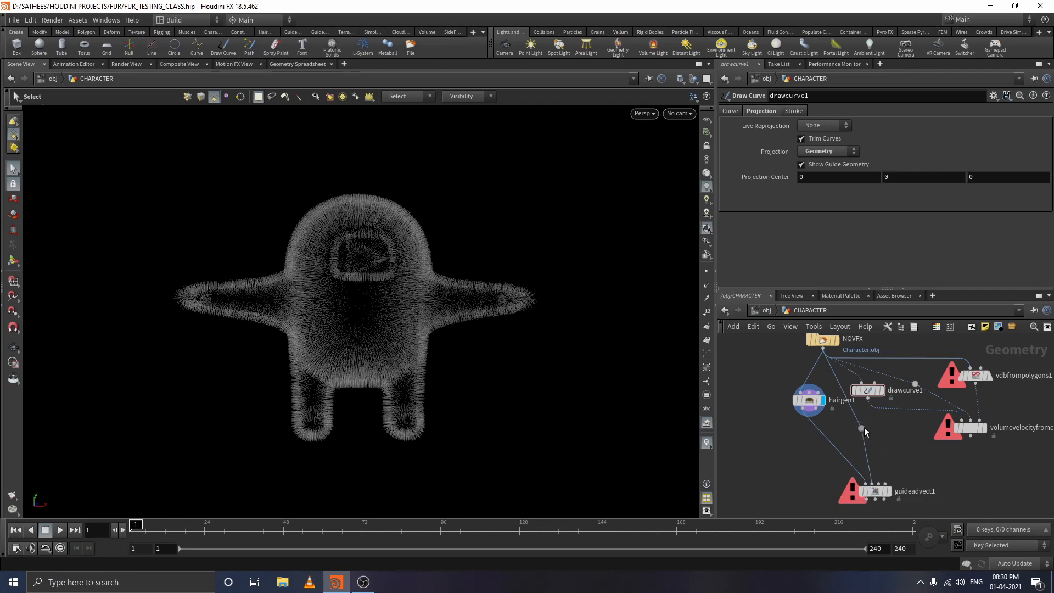
pyautogui.moveTo(864, 427); pyautogui.dragTo(867, 427)
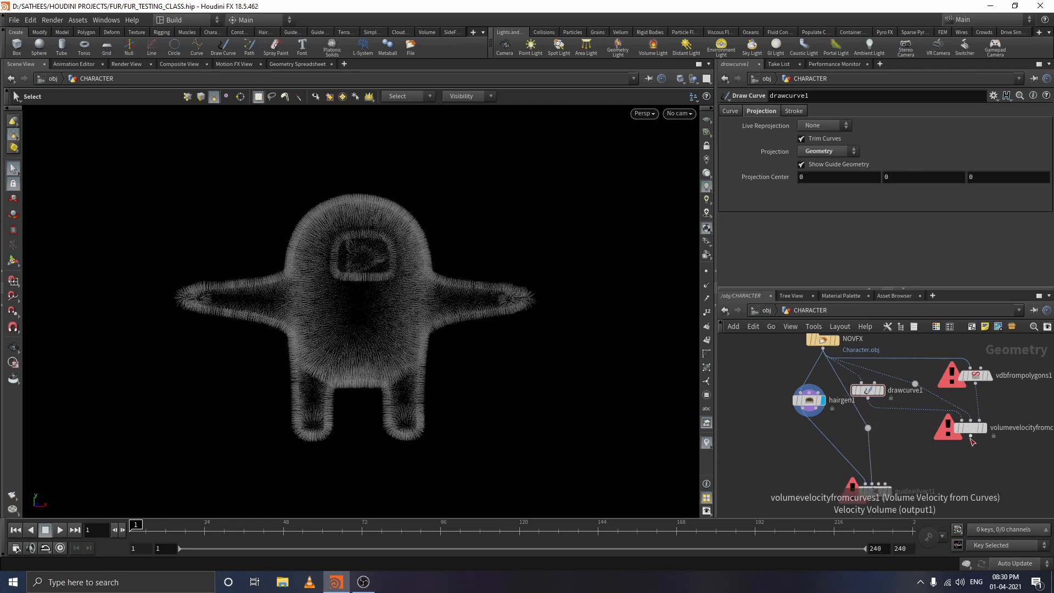
# - Wire Volume Velocity from Curves into the fourth input of Guide Advect, and VDB from Polygons into its Skin VDB input
pyautogui.moveTo(972, 437); pyautogui.dragTo(880, 481)
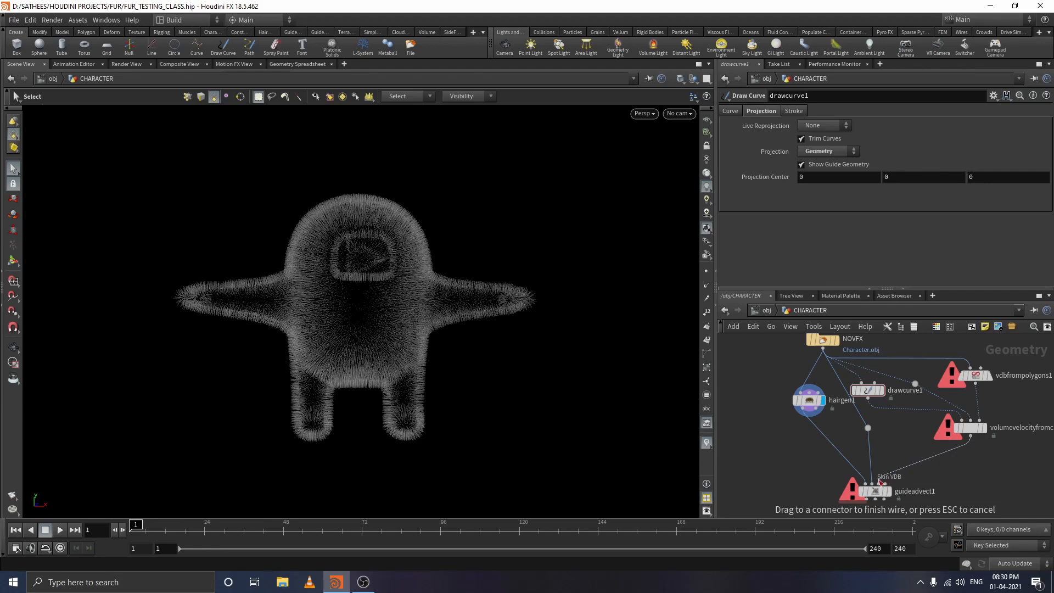
pyautogui.moveTo(880, 482); pyautogui.dragTo(894, 483)
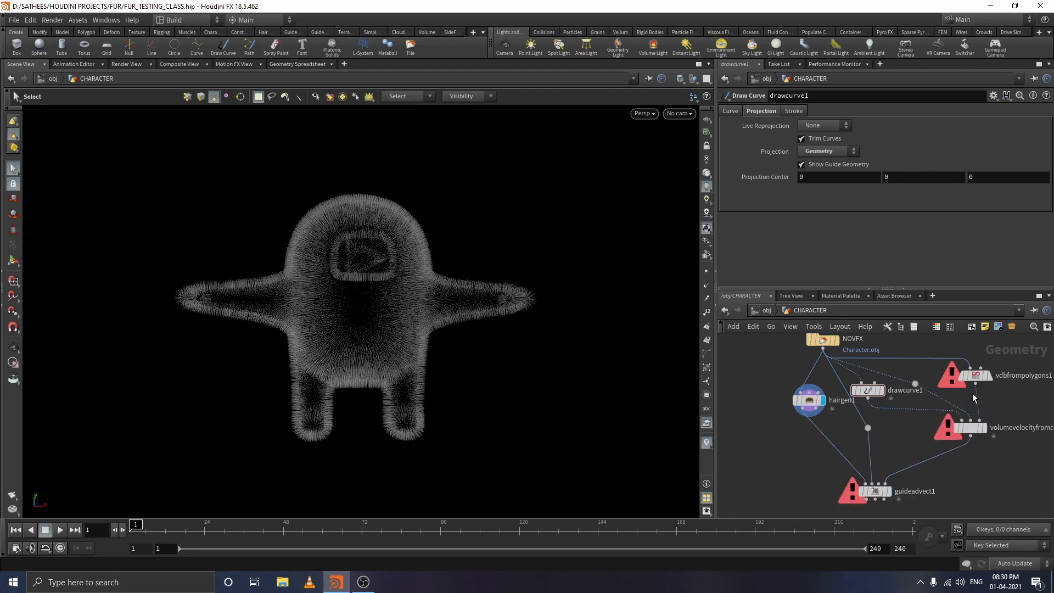
pyautogui.moveTo(972, 388); pyautogui.dragTo(878, 484)
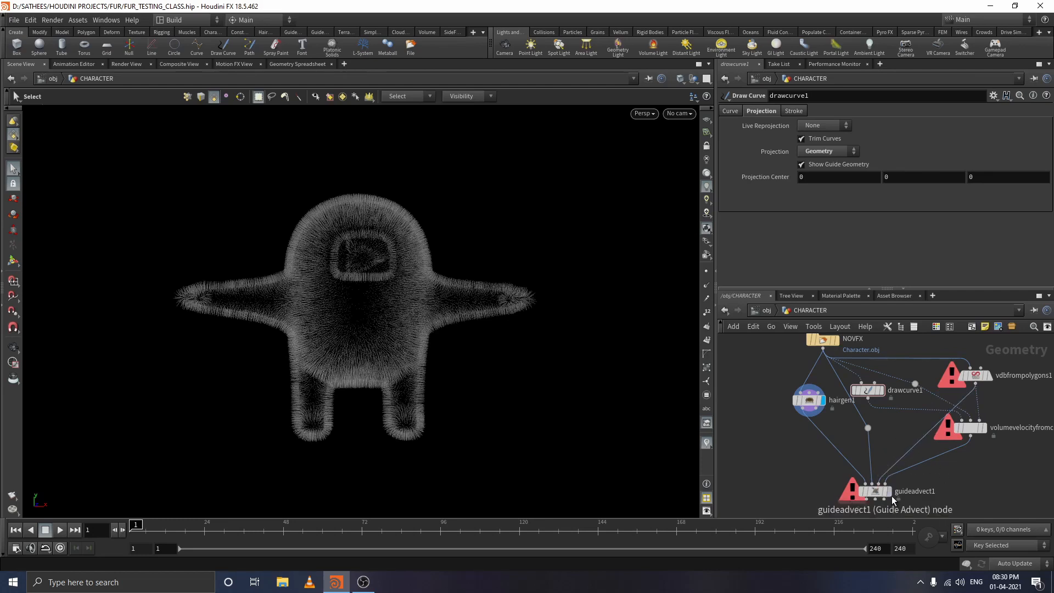
# - Display the Guide Advect node's result and shift the VDB from Polygons node slightly aside
pyautogui.moveTo(890, 498)
pyautogui.press('r')
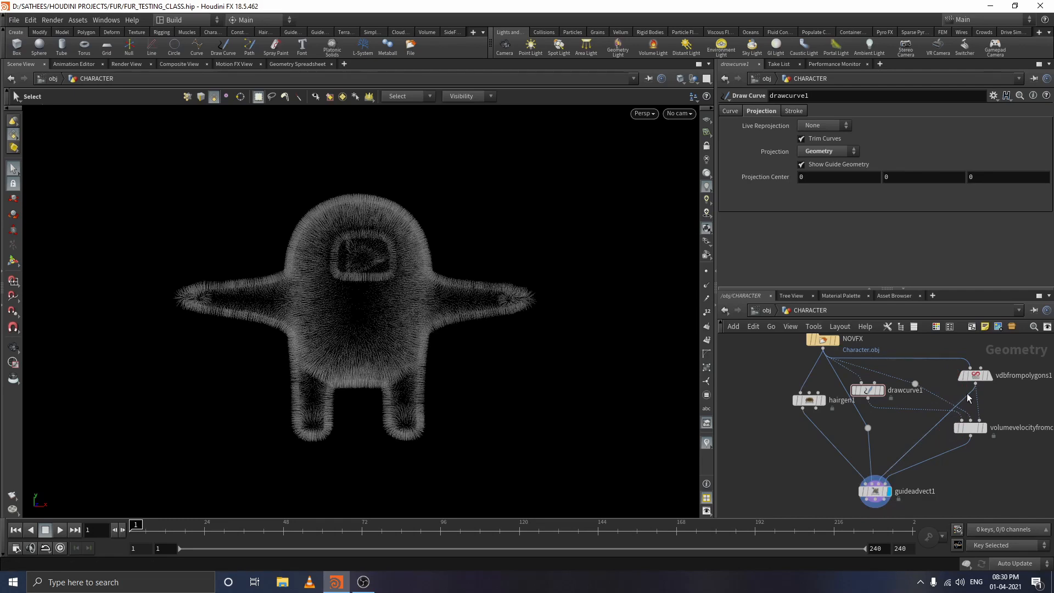
pyautogui.moveTo(975, 376); pyautogui.dragTo(982, 373)
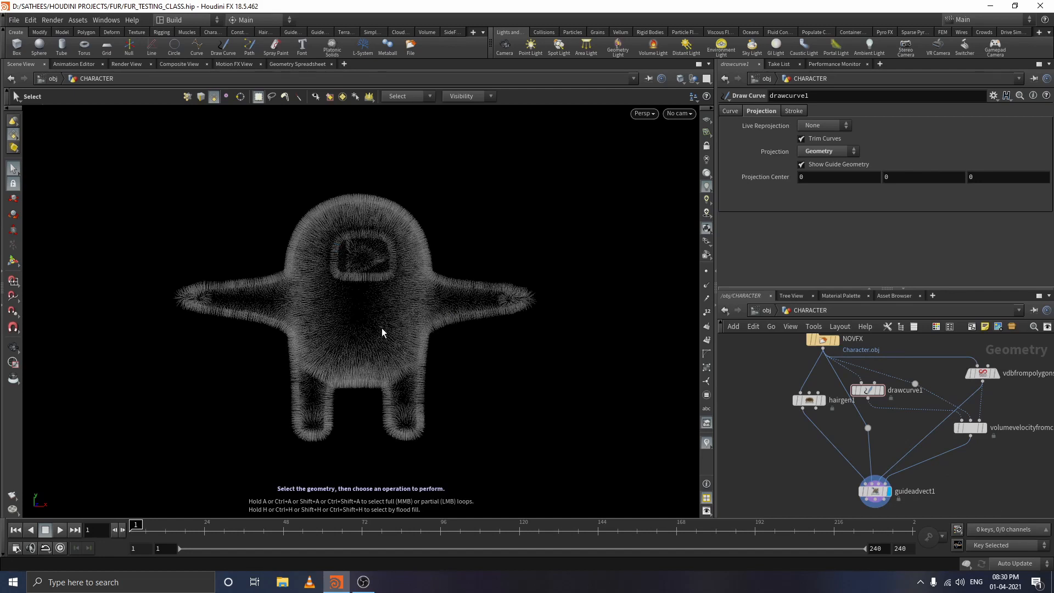
# - Using the Draw Curve node with Guide Advect displayed, draw two strokes down one side of the character, from the head to the foot
pyautogui.moveTo(875, 391)
pyautogui.click(871, 392)
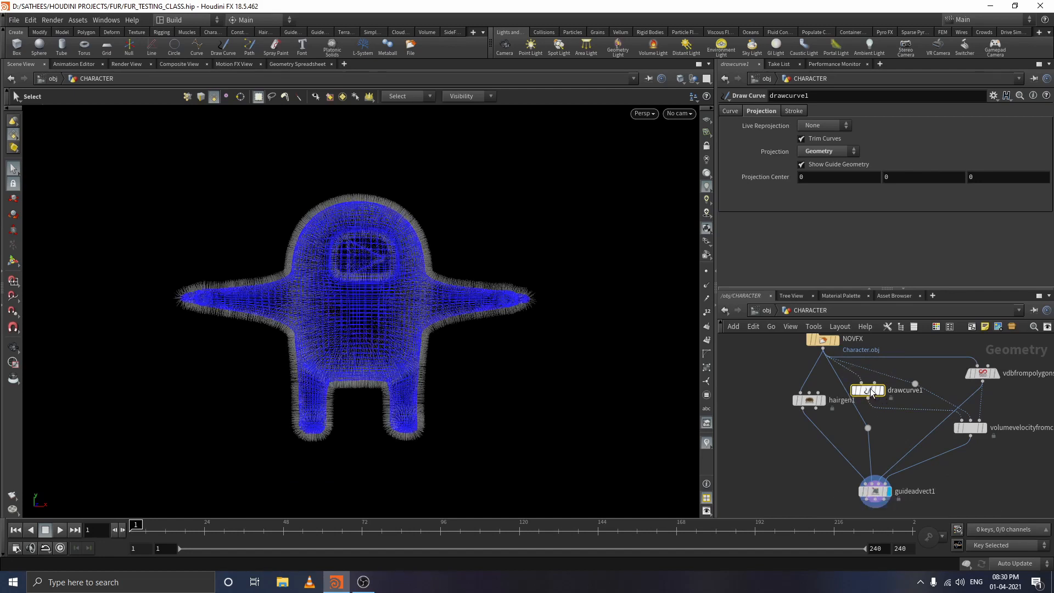
pyautogui.moveTo(871, 392)
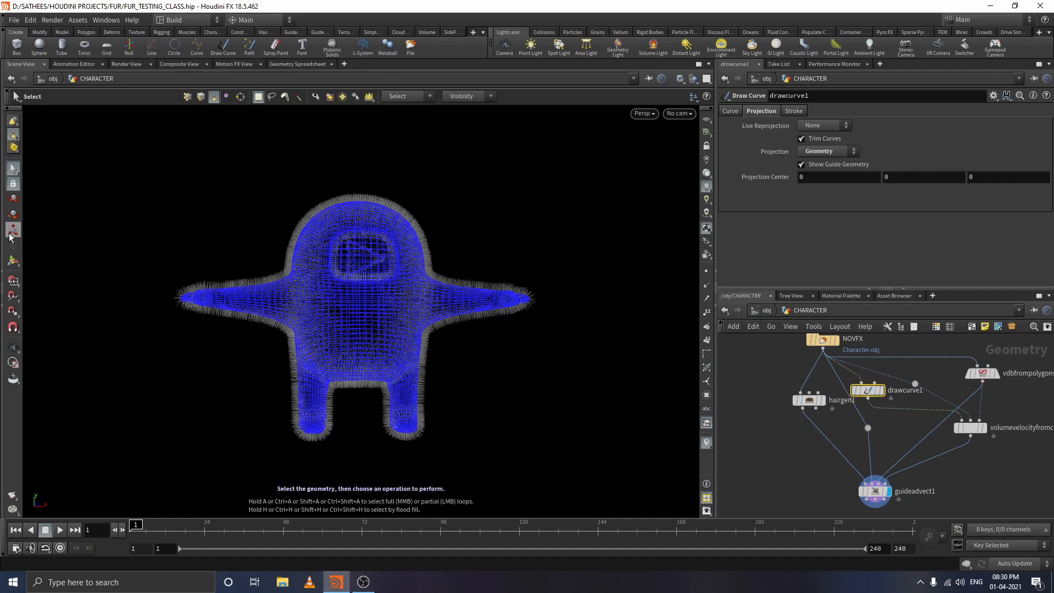
pyautogui.click(13, 262)
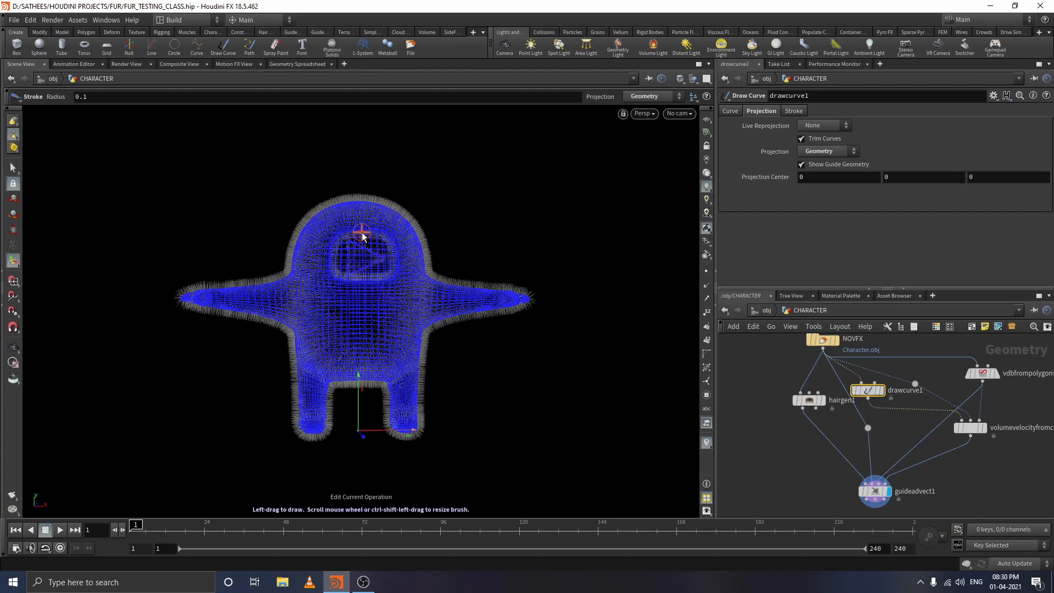
pyautogui.click(883, 394)
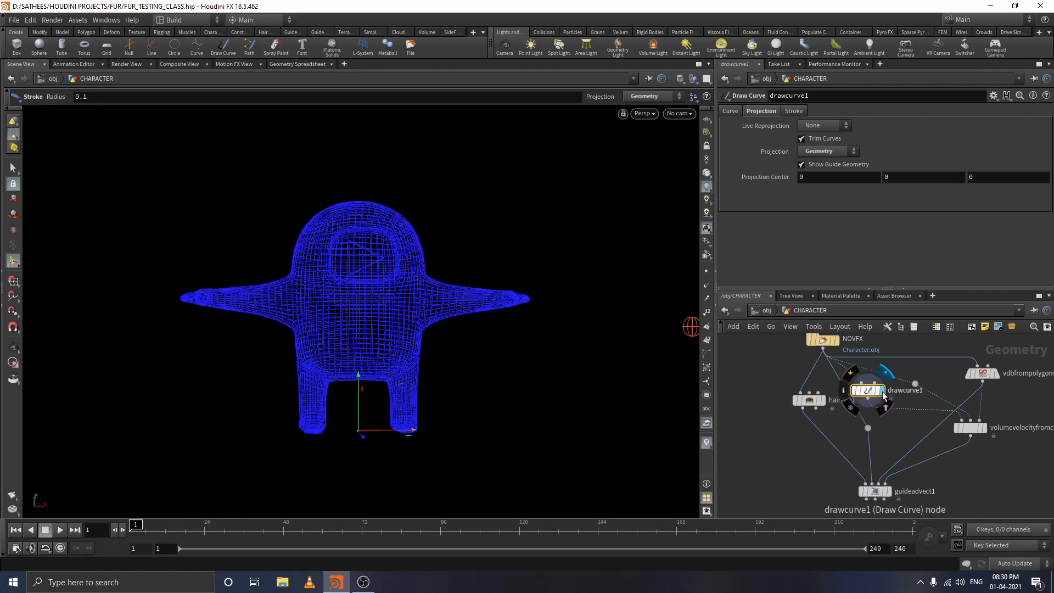
pyautogui.click(890, 492)
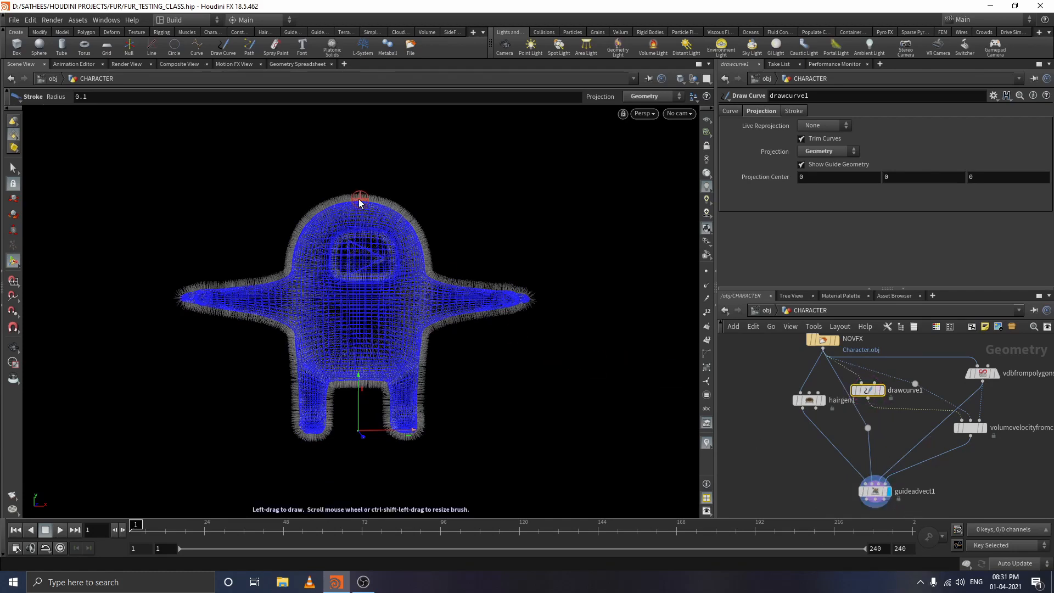
pyautogui.moveTo(385, 208)
pyautogui.mouseDown()
pyautogui.moveTo(402, 229)
pyautogui.moveTo(407, 341)
pyautogui.mouseUp()
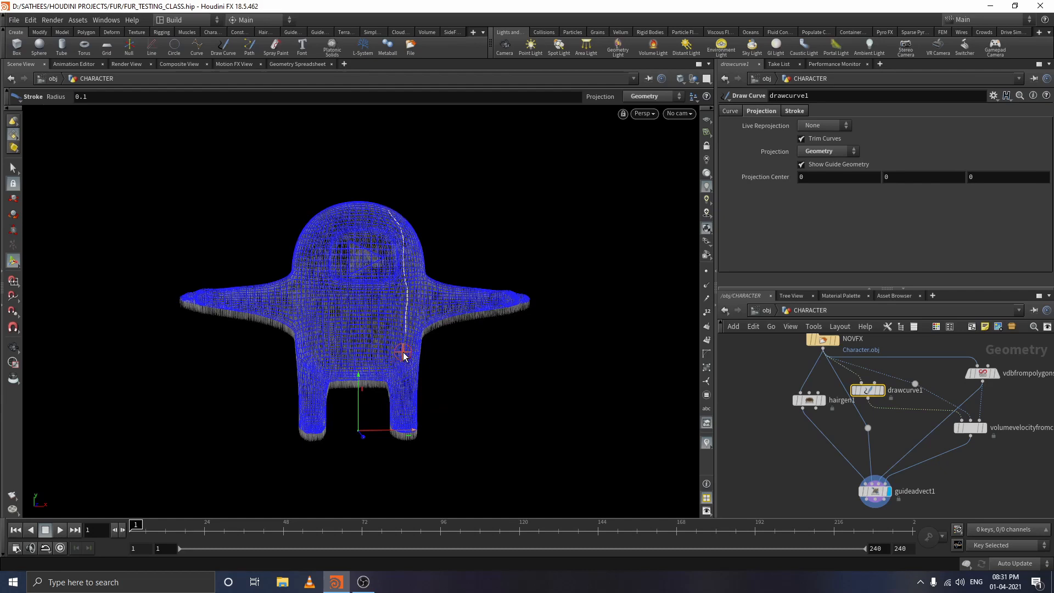
pyautogui.moveTo(405, 353); pyautogui.dragTo(411, 434)
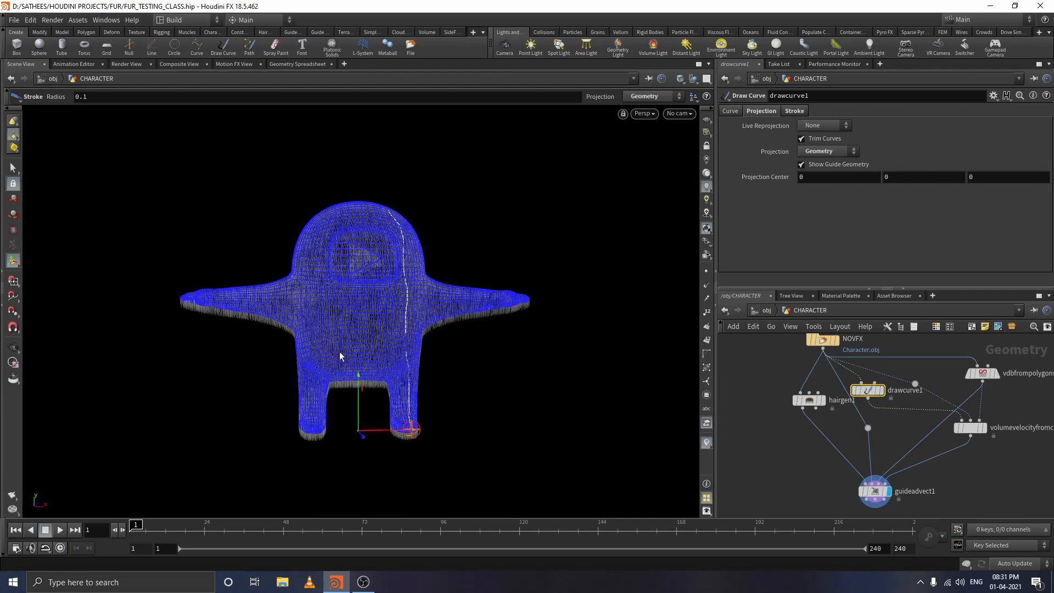
# - On the character's front, draw guide strokes down the torso and leg, outward along both arms, down one side of the head, and down the belly
pyautogui.moveTo(316, 306); pyautogui.dragTo(312, 432)
pyautogui.moveTo(309, 300); pyautogui.dragTo(176, 299)
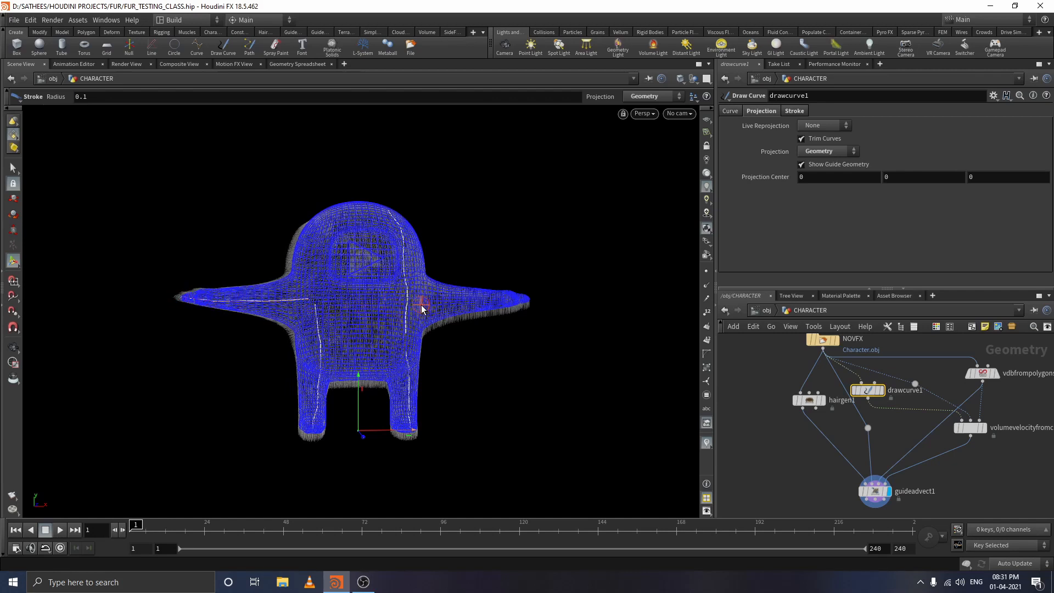
pyautogui.moveTo(429, 307); pyautogui.dragTo(518, 300)
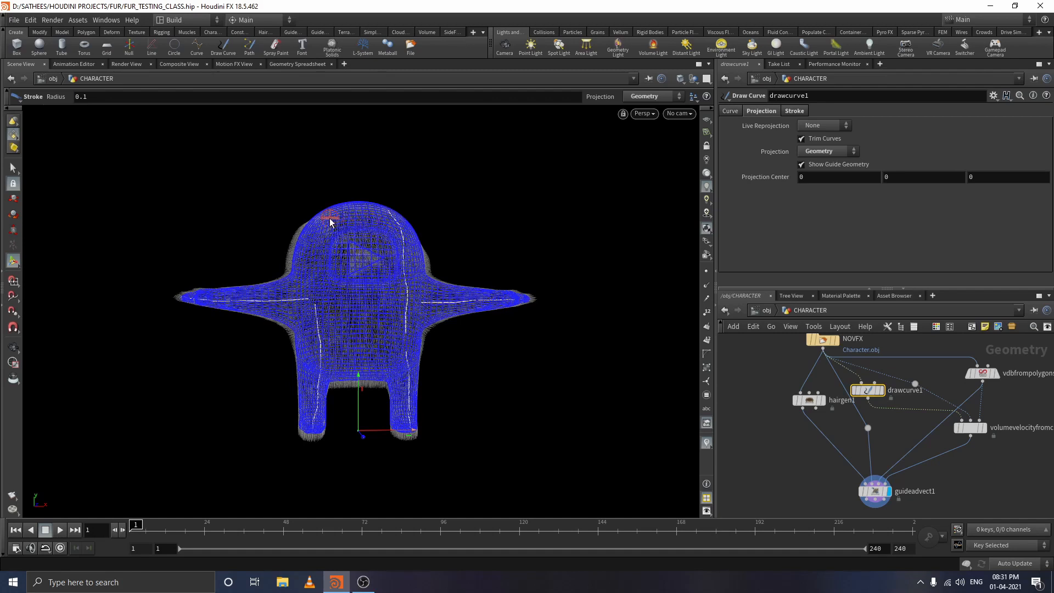
pyautogui.moveTo(323, 225); pyautogui.dragTo(294, 294)
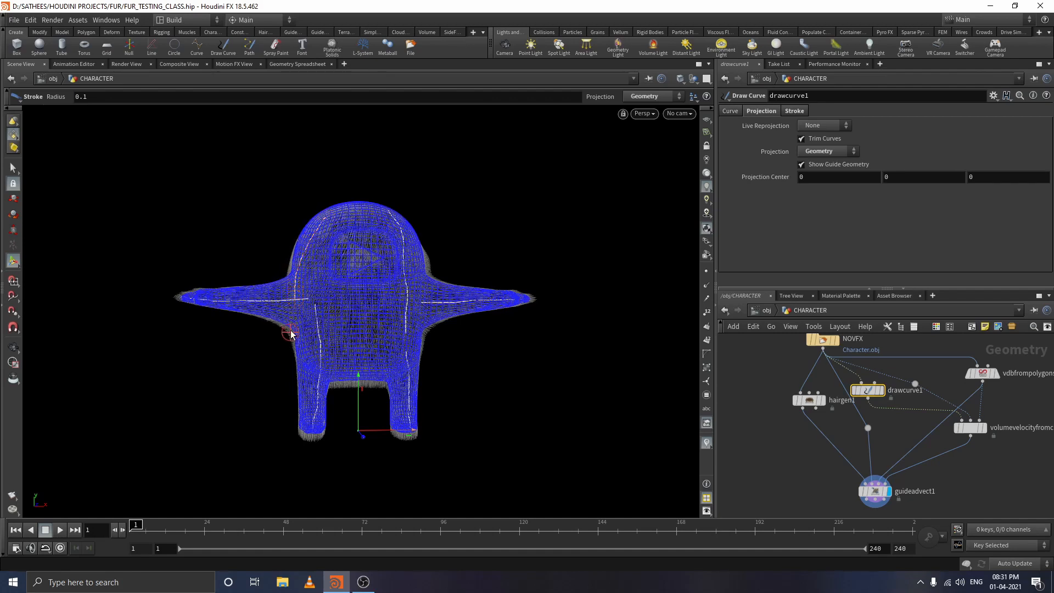
pyautogui.moveTo(291, 312)
pyautogui.mouseDown()
pyautogui.moveTo(302, 363)
pyautogui.moveTo(295, 425)
pyautogui.mouseUp()
pyautogui.moveTo(355, 302); pyautogui.dragTo(361, 399)
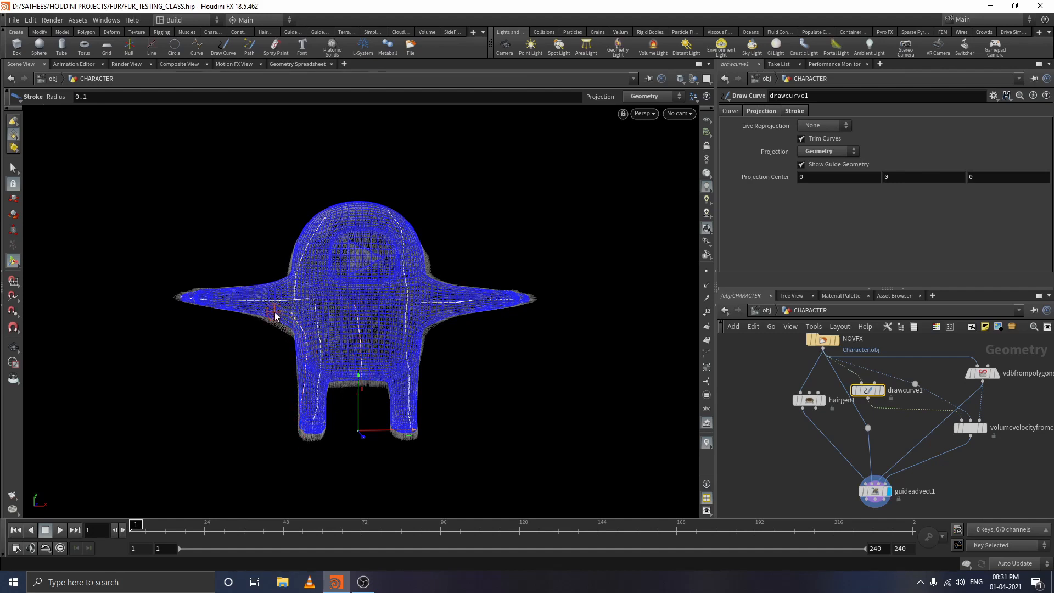
# - Draw two long downward strokes on the character's back, from the head to the lower body
pyautogui.press('Escape')
pyautogui.moveTo(218, 341); pyautogui.dragTo(440, 353)
pyautogui.press('Return')
pyautogui.moveTo(355, 240); pyautogui.dragTo(359, 419)
pyautogui.press('Escape')
pyautogui.moveTo(292, 383); pyautogui.dragTo(337, 384)
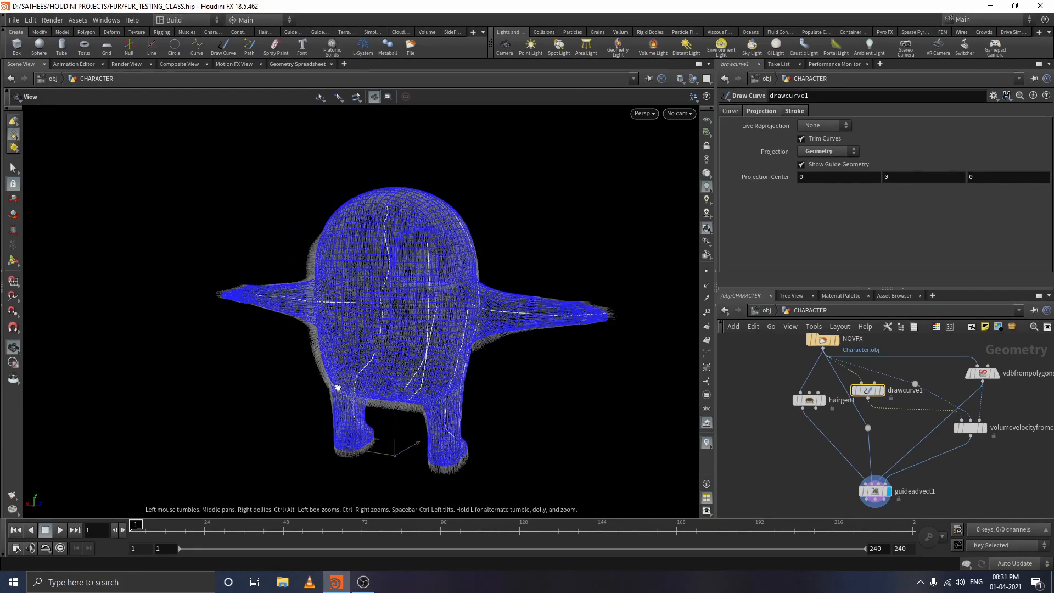
pyautogui.press('Return')
pyautogui.moveTo(330, 239); pyautogui.dragTo(336, 392)
# - Add strokes down the middle of the back, down both legs to the feet, and from one side of the head onto the arm
pyautogui.press('Escape')
pyautogui.moveTo(389, 220)
pyautogui.mouseDown()
pyautogui.moveTo(395, 287)
pyautogui.moveTo(384, 193)
pyautogui.mouseUp()
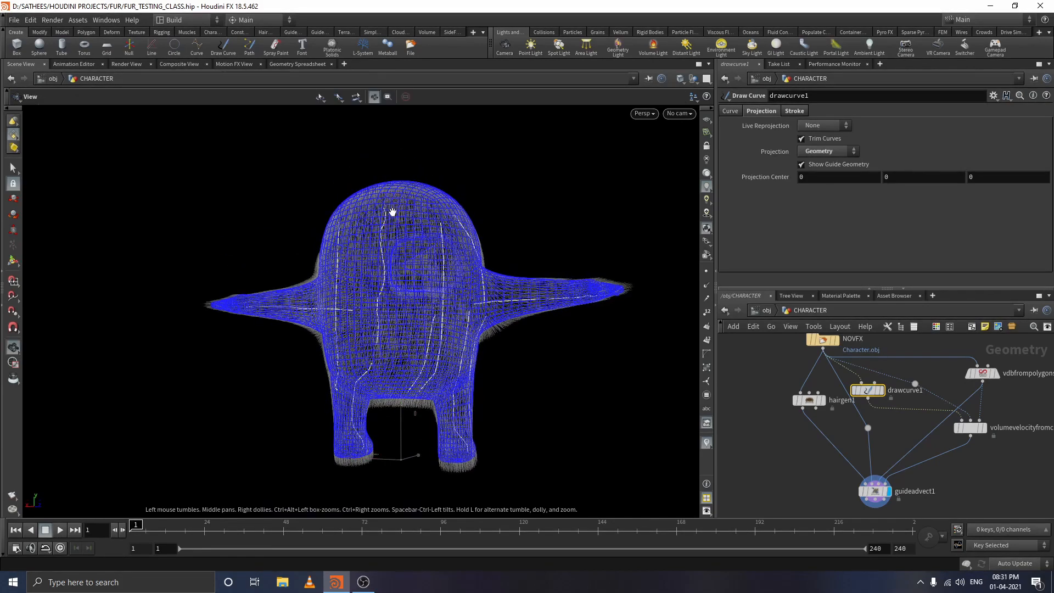
pyautogui.click(13, 260)
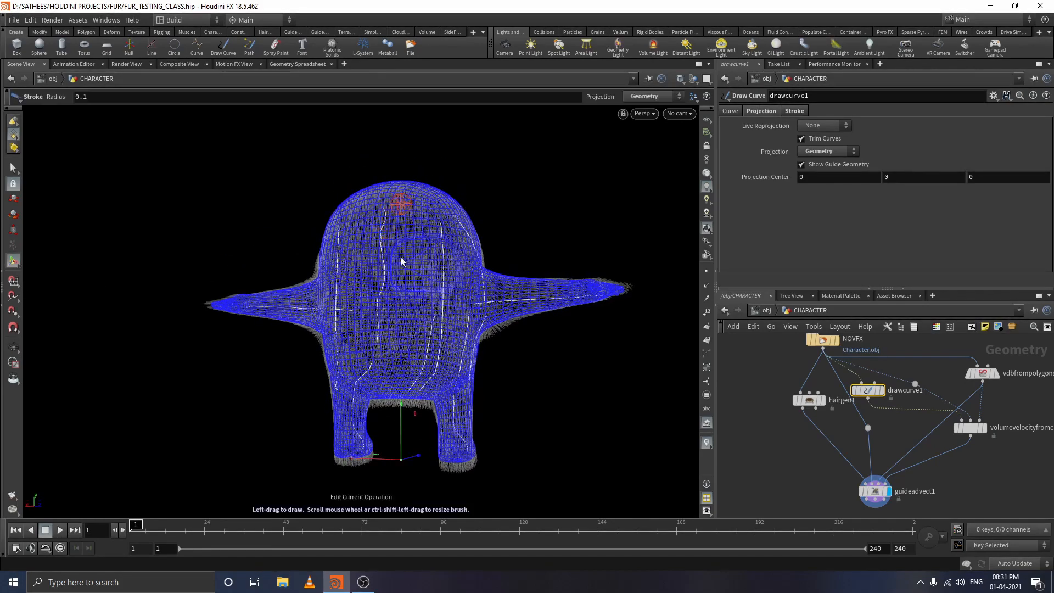
pyautogui.moveTo(401, 204); pyautogui.dragTo(399, 396)
pyautogui.moveTo(323, 308)
pyautogui.mouseDown()
pyautogui.moveTo(353, 381)
pyautogui.moveTo(356, 461)
pyautogui.mouseUp()
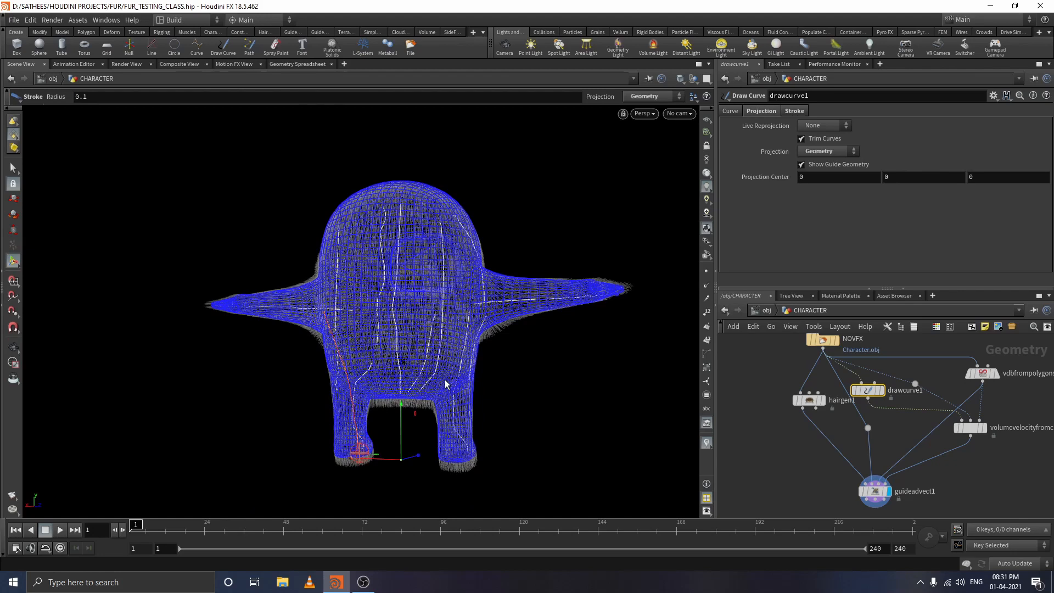
pyautogui.moveTo(444, 379); pyautogui.dragTo(461, 480)
pyautogui.moveTo(323, 250)
pyautogui.mouseDown()
pyautogui.moveTo(317, 307)
pyautogui.moveTo(293, 311)
pyautogui.mouseUp()
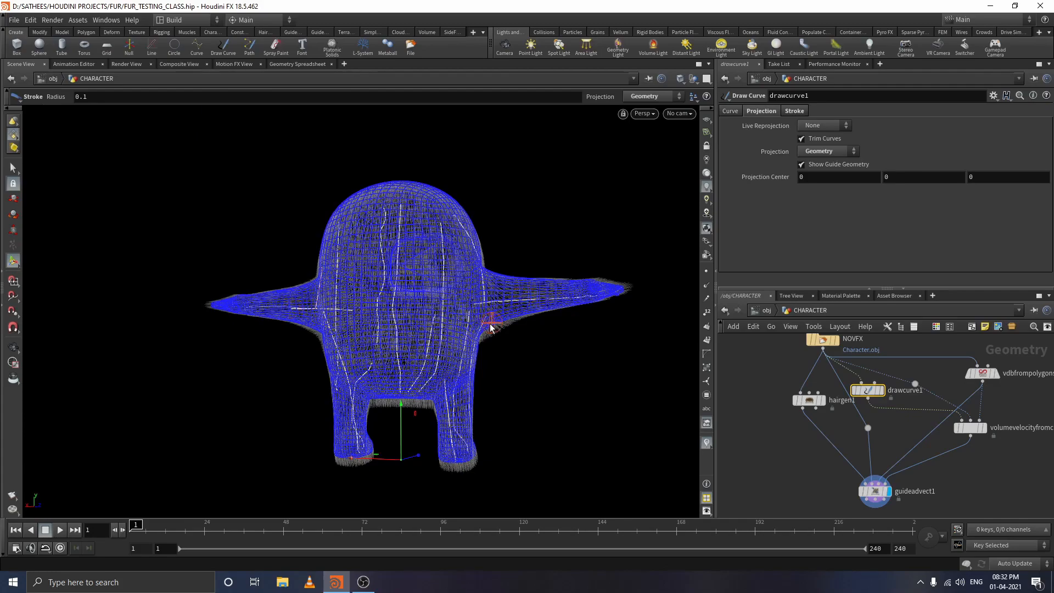
# - From the front view, draw a stroke from the side of the head past the shoulder to the underside of the arm
pyautogui.press('Escape')
pyautogui.moveTo(545, 307)
pyautogui.mouseDown()
pyautogui.moveTo(536, 334)
pyautogui.moveTo(265, 341)
pyautogui.moveTo(242, 352)
pyautogui.mouseUp()
pyautogui.press('Return')
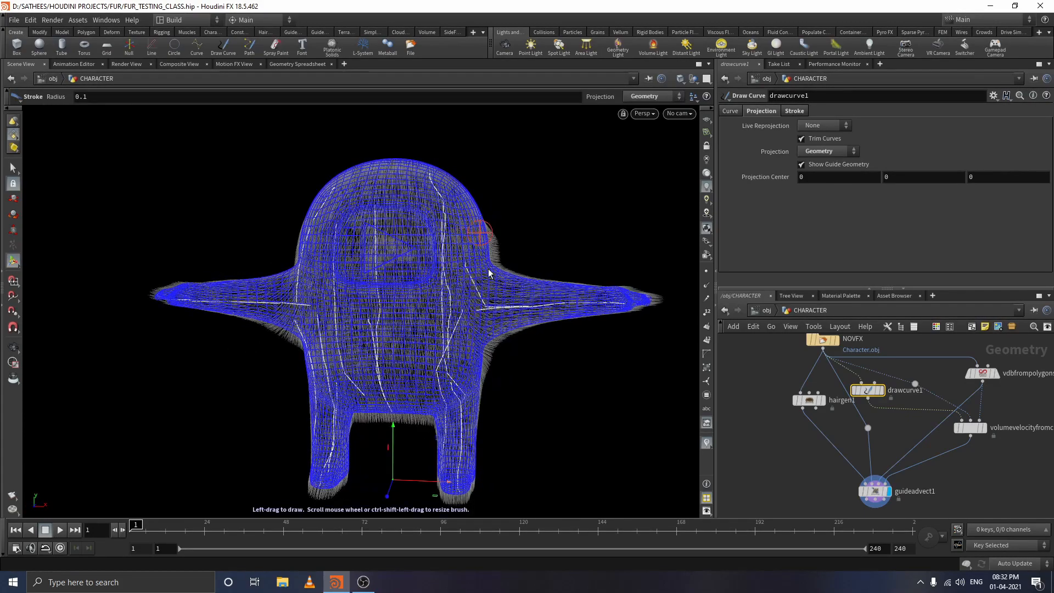
pyautogui.moveTo(486, 237)
pyautogui.mouseDown()
pyautogui.moveTo(484, 306)
pyautogui.moveTo(497, 335)
pyautogui.moveTo(508, 320)
pyautogui.mouseUp()
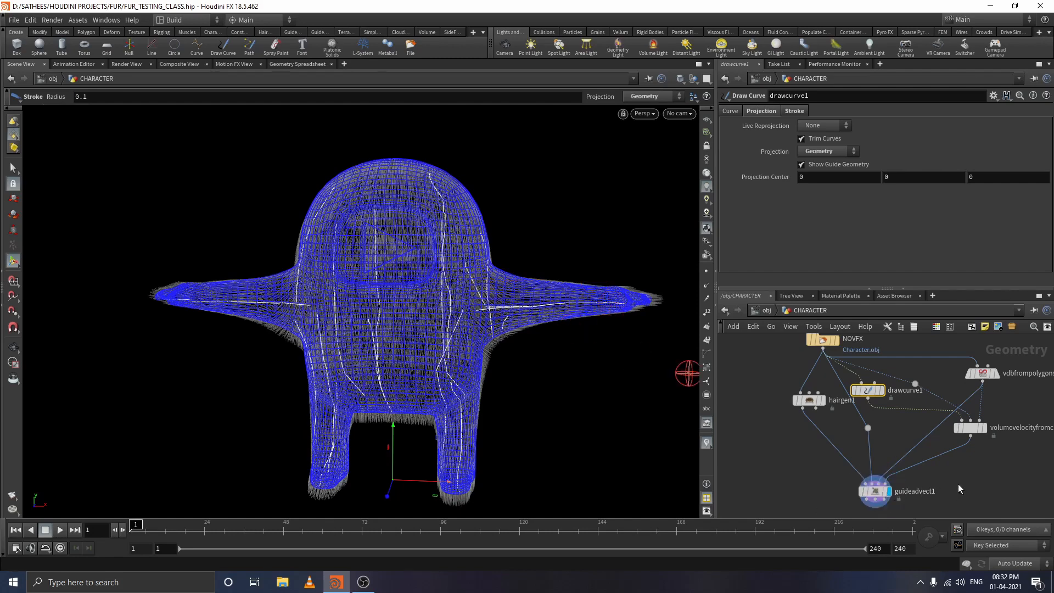
# - Add a Guide Collide With VDB node below the Guide Advect node
pyautogui.scroll(-2, 957, 483)
pyautogui.moveTo(947, 488); pyautogui.dragTo(909, 401, button='middle')
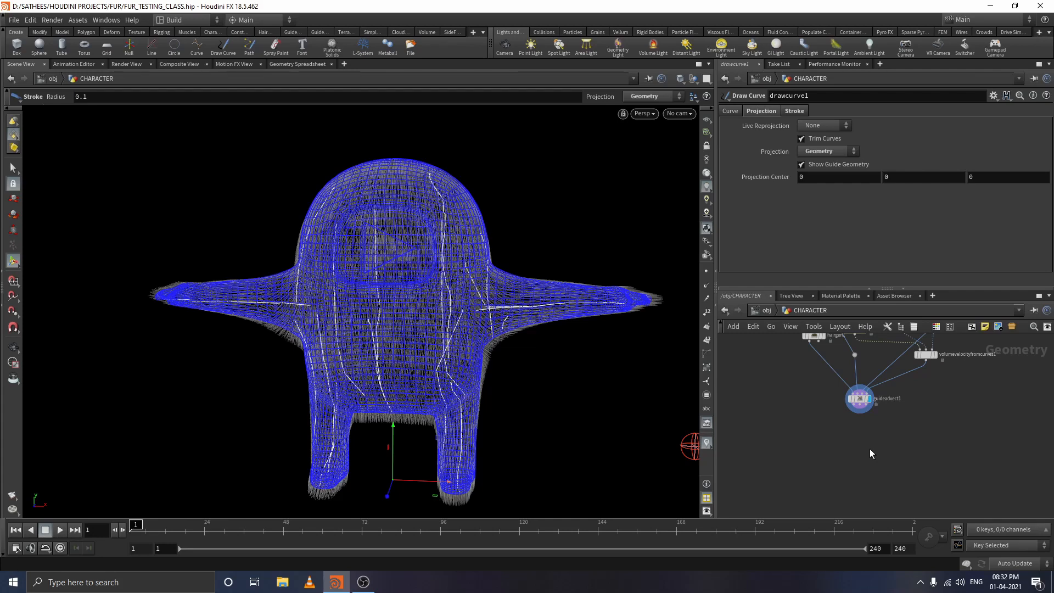
pyautogui.press('Tab')
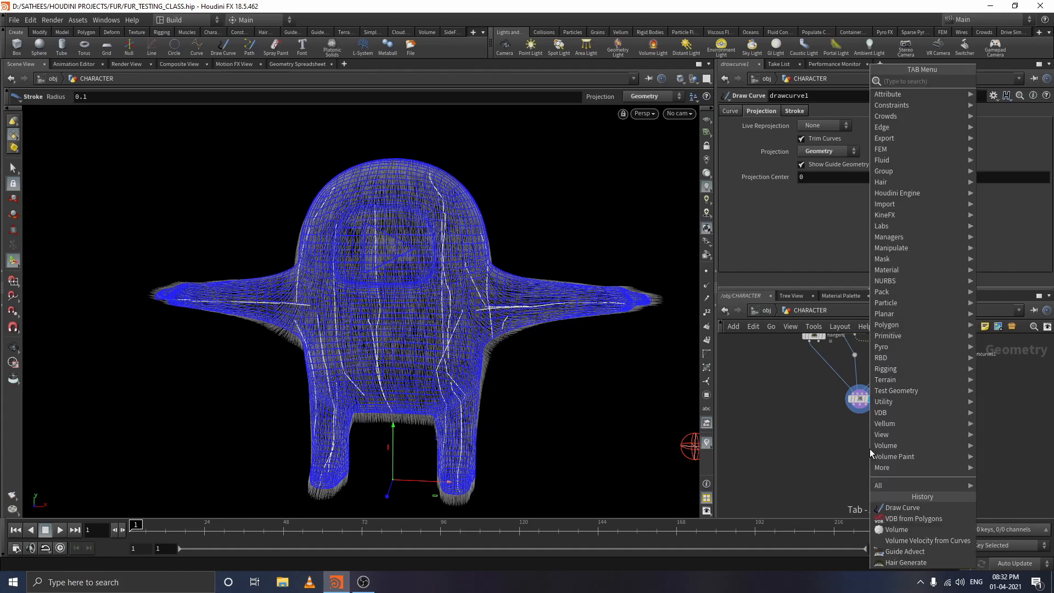
pyautogui.write('guide')
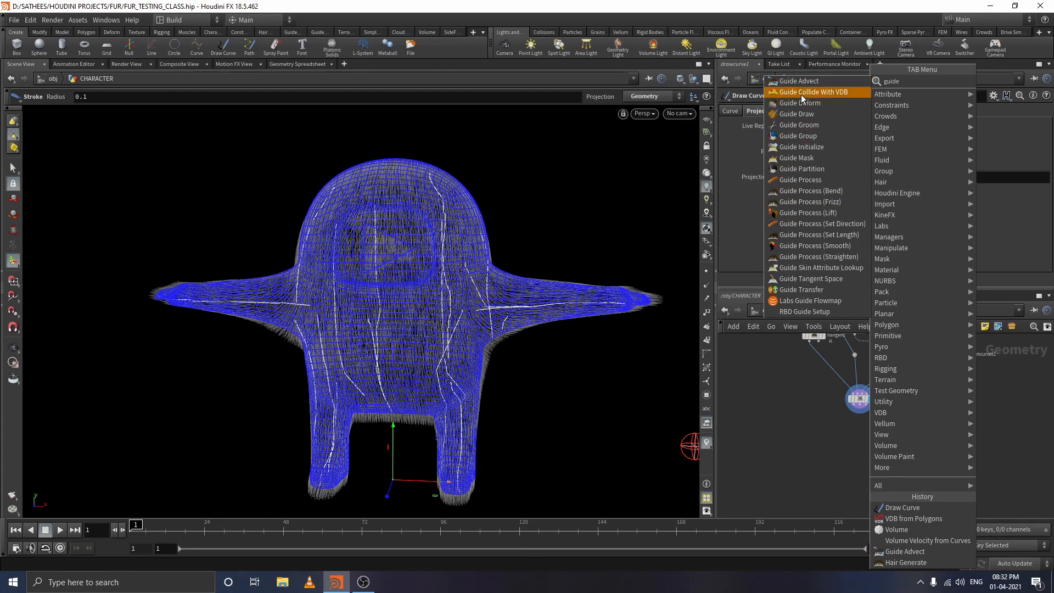
pyautogui.click(802, 97)
pyautogui.click(862, 436)
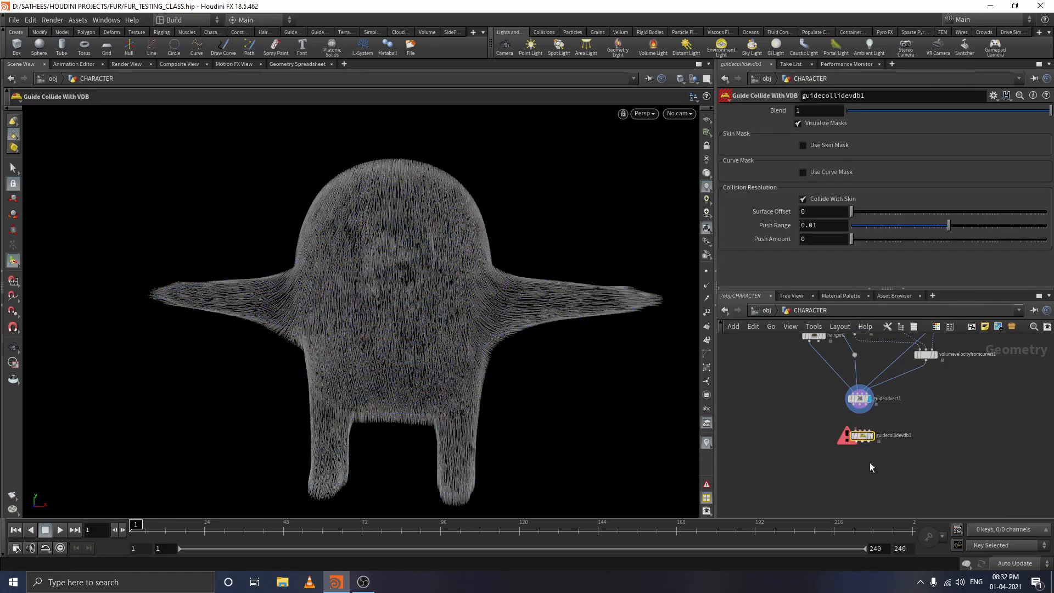
# - Wire the three outputs of Guide Advect into the first three inputs of Guide Collide With VDB
pyautogui.scroll(3, 901, 449)
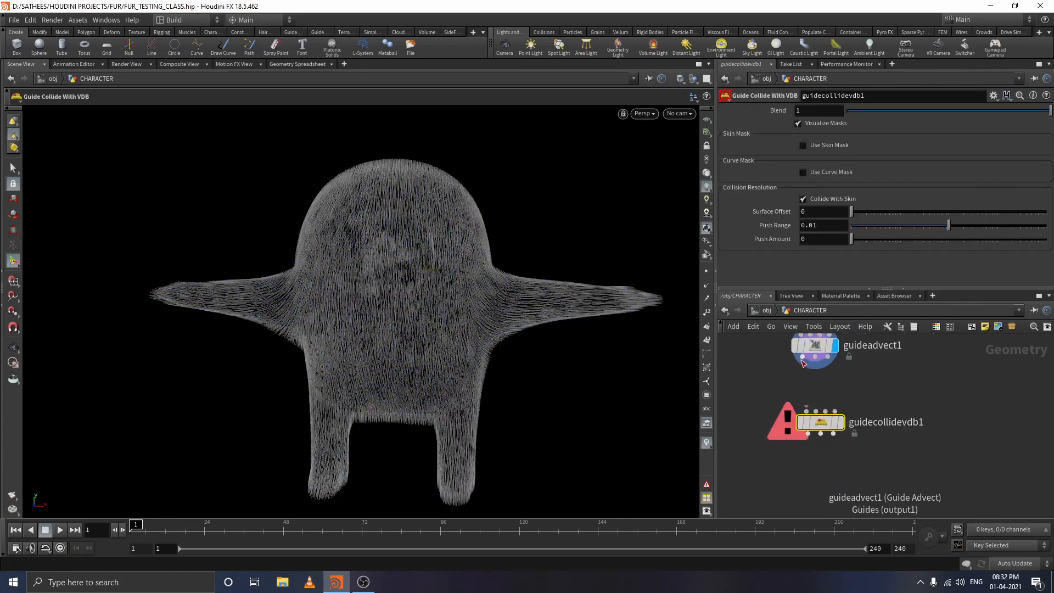
pyautogui.moveTo(801, 363); pyautogui.dragTo(804, 409)
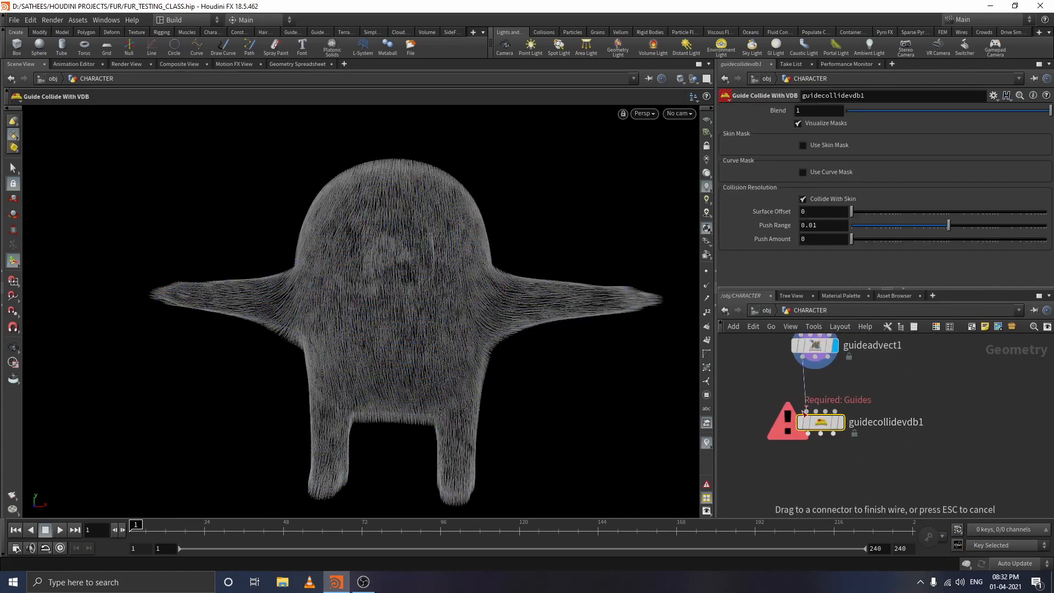
pyautogui.click(805, 410)
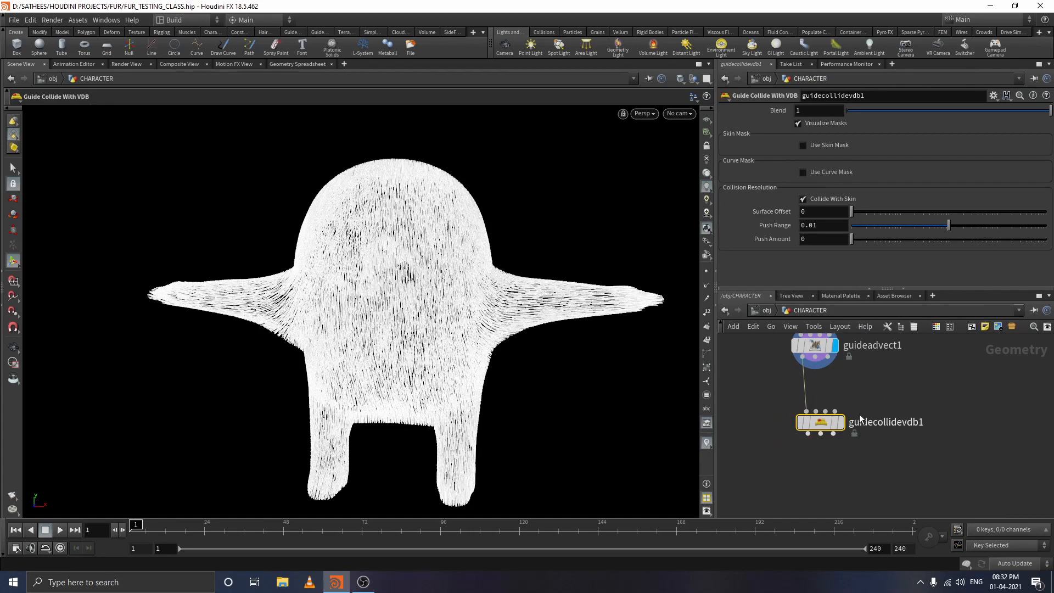
pyautogui.click(814, 355)
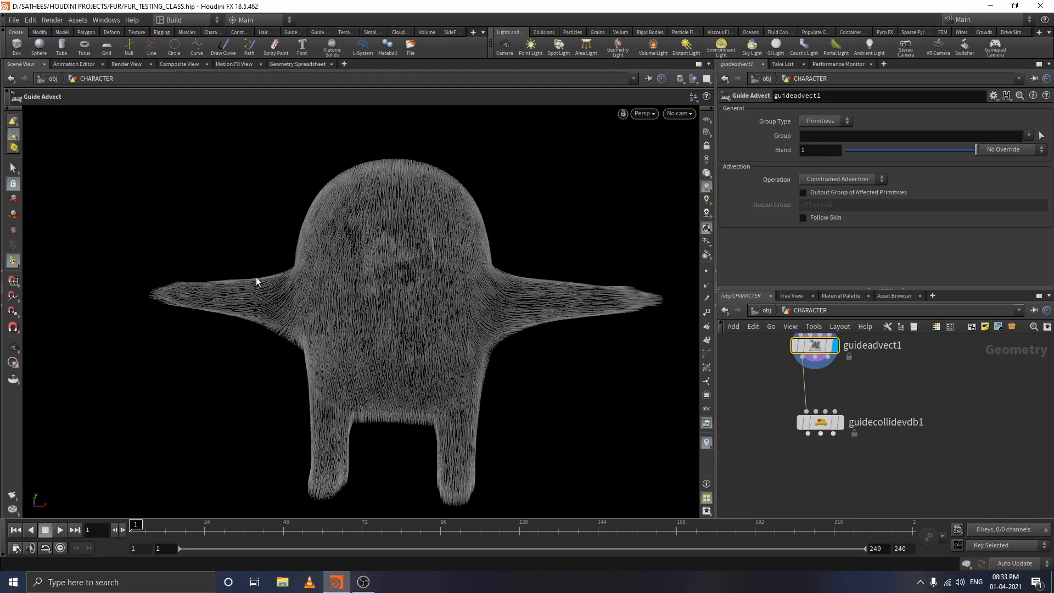
pyautogui.moveTo(815, 357); pyautogui.dragTo(817, 429)
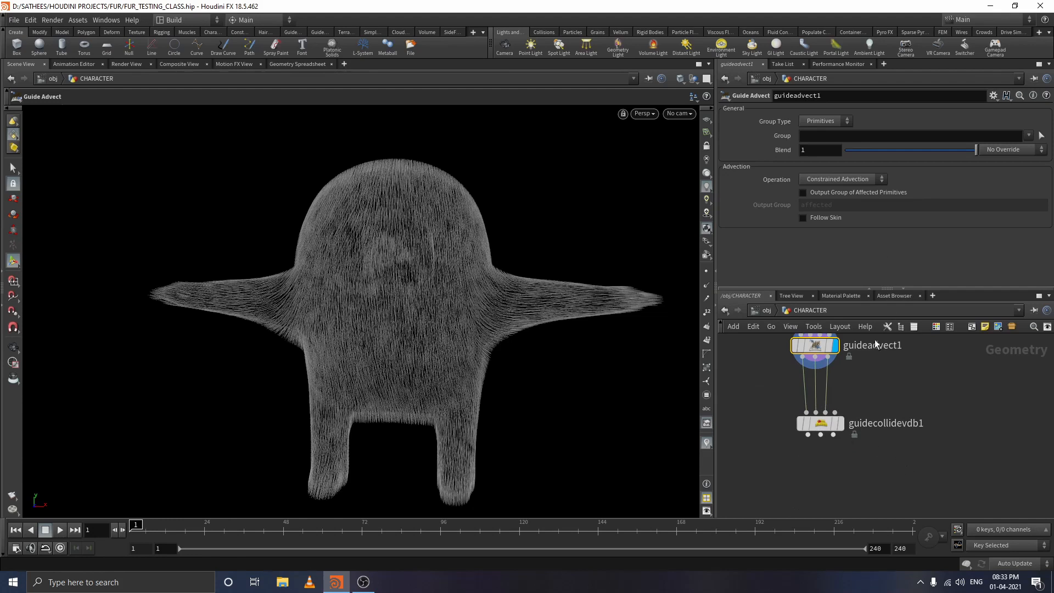
# - Try a Surface Offset of about 0.00087 on Guide Collide With VDB and display the node's result
pyautogui.click(819, 423)
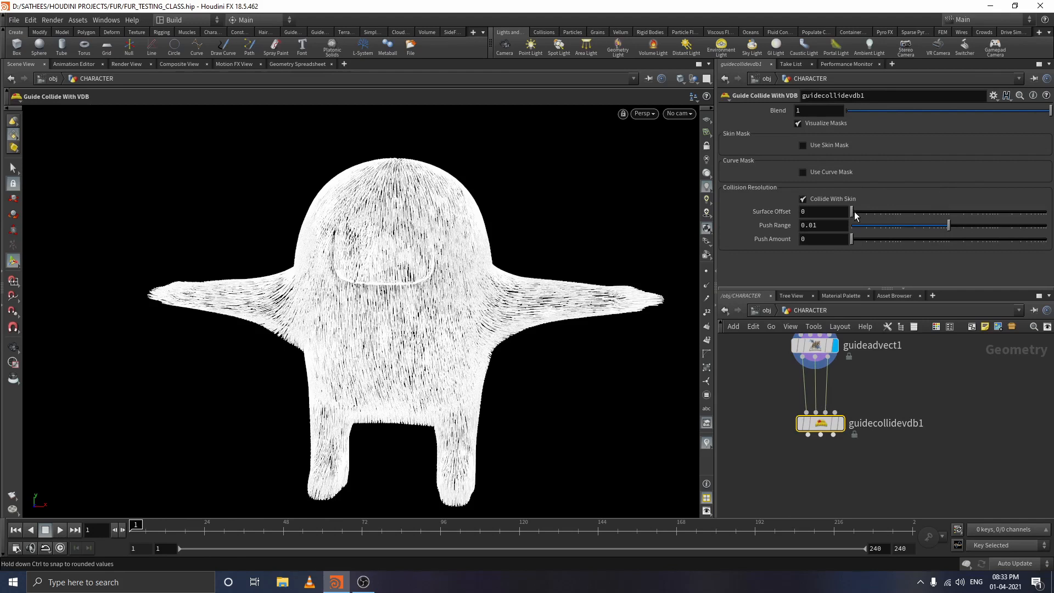
pyautogui.moveTo(854, 215); pyautogui.dragTo(896, 215)
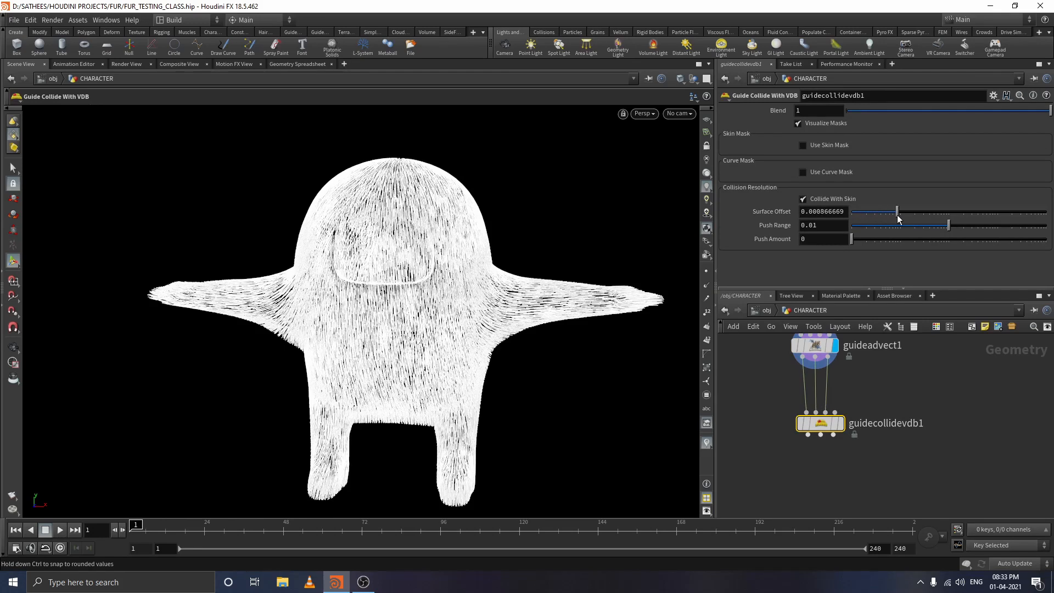
pyautogui.click(841, 423)
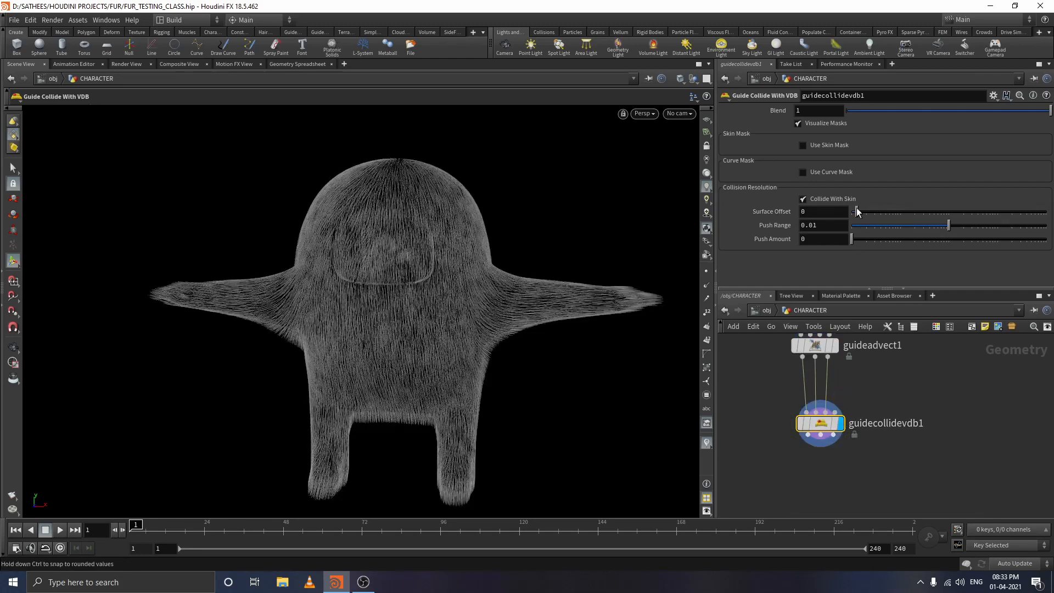
# - Adjust Guide Collide With VDB to a Surface Offset of about 0.0038 and a Blend of 0.96, and align the node beneath Guide Advect
pyautogui.moveTo(852, 212); pyautogui.dragTo(921, 225)
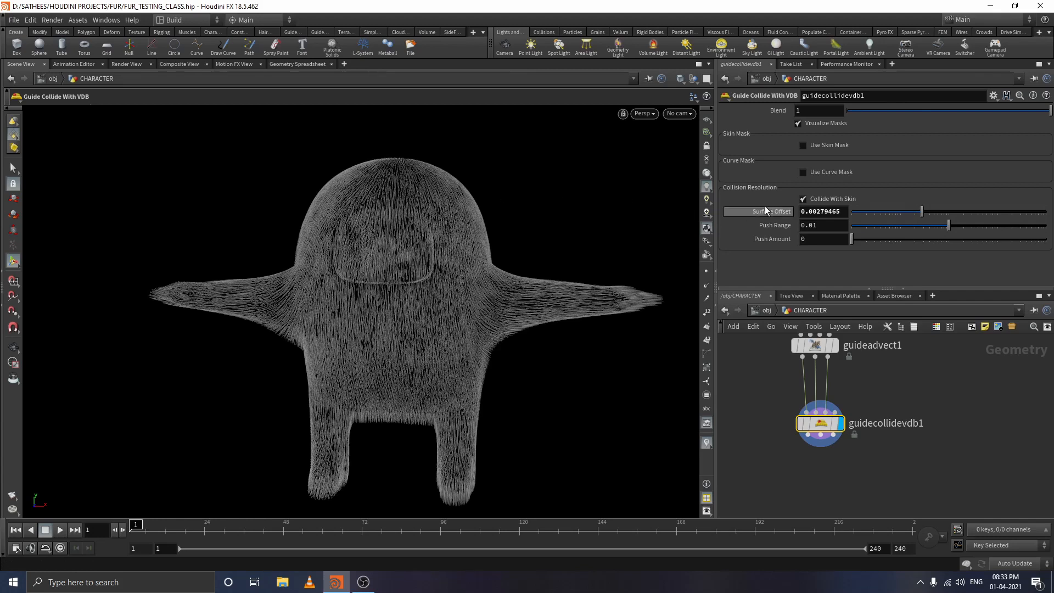
pyautogui.moveTo(1049, 111)
pyautogui.mouseDown()
pyautogui.moveTo(997, 127)
pyautogui.moveTo(1053, 113)
pyautogui.moveTo(1039, 121)
pyautogui.mouseUp()
pyautogui.moveTo(950, 222); pyautogui.dragTo(949, 222)
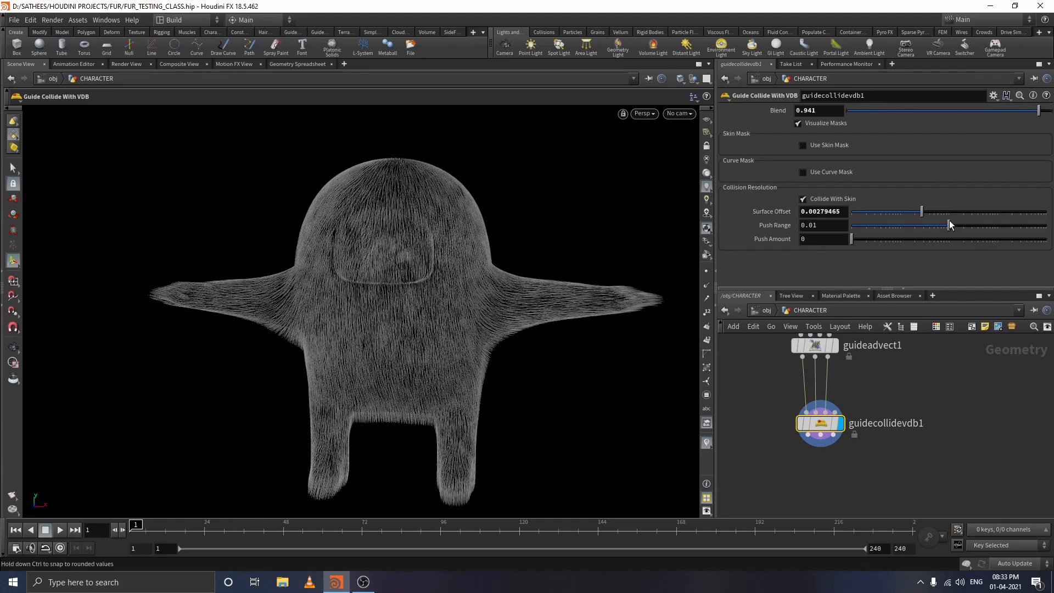
pyautogui.hotkey('ctrl', 'z')
pyautogui.hotkey('ctrl', 'z')
pyautogui.hotkey('ctrl', 'z')
pyautogui.scroll(-3, 774, 437)
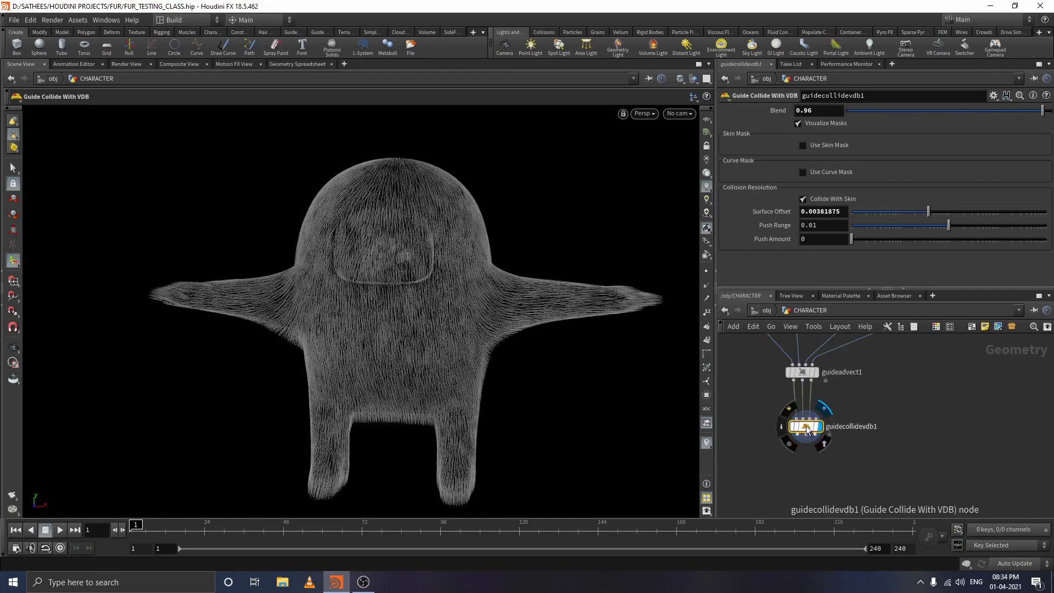
pyautogui.moveTo(805, 426); pyautogui.dragTo(802, 426)
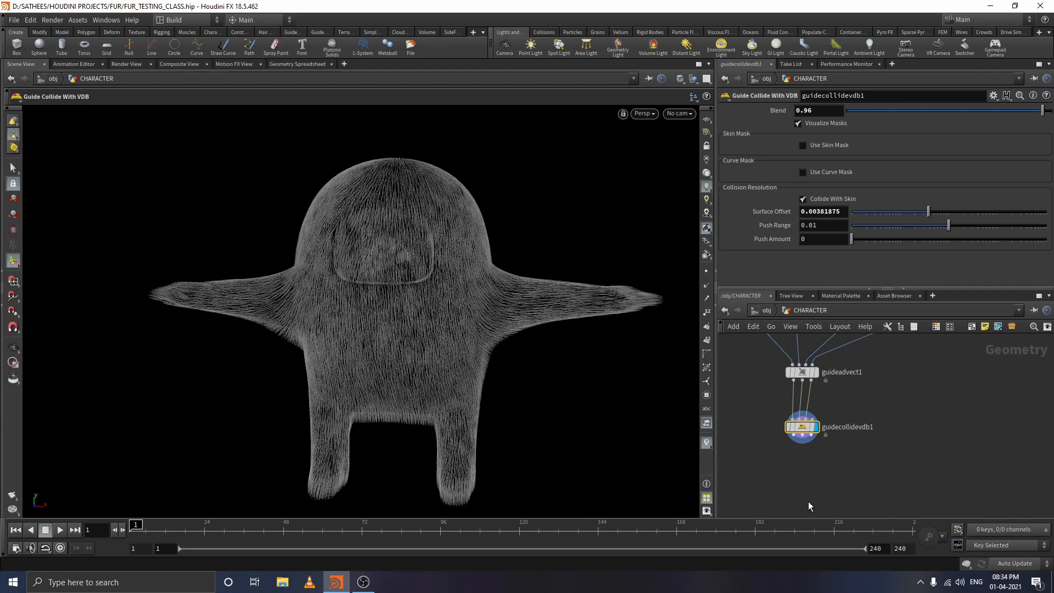
# - Add a second Hair Generate node below Guide Collide With VDB
pyautogui.press('Tab')
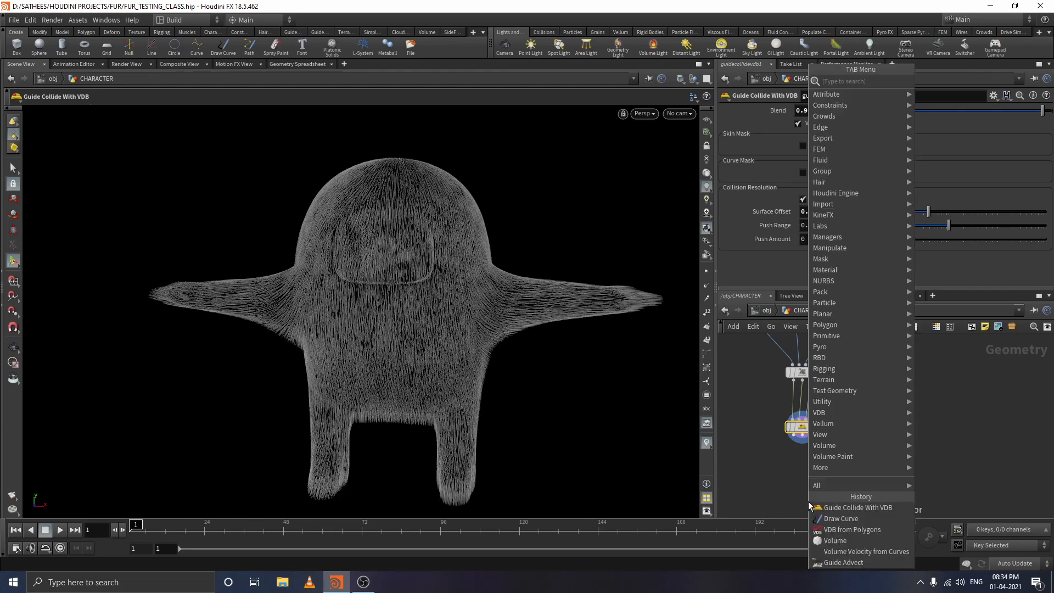
pyautogui.write('hair')
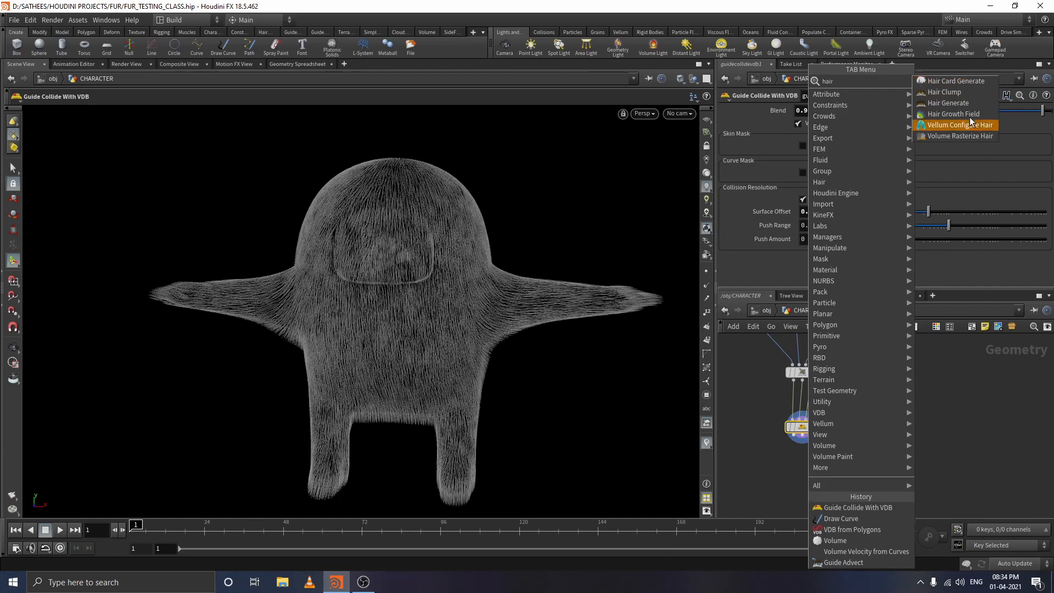
pyautogui.click(961, 102)
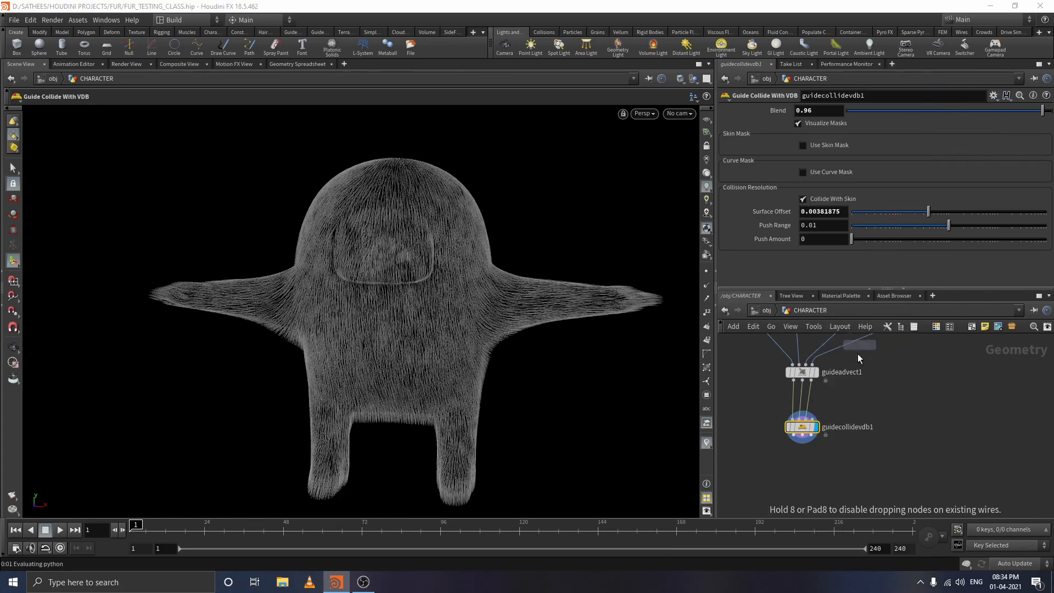
pyautogui.click(802, 466)
# - Wire the first output of Guide Collide With VDB into the first input of the new Hair Generate node
pyautogui.moveTo(805, 472)
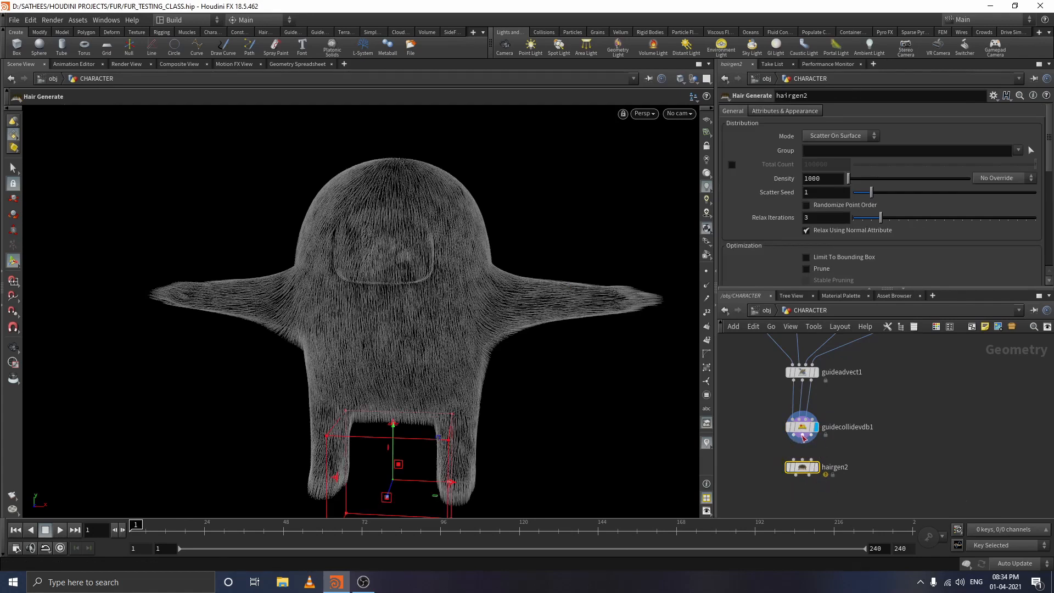
pyautogui.click(797, 440)
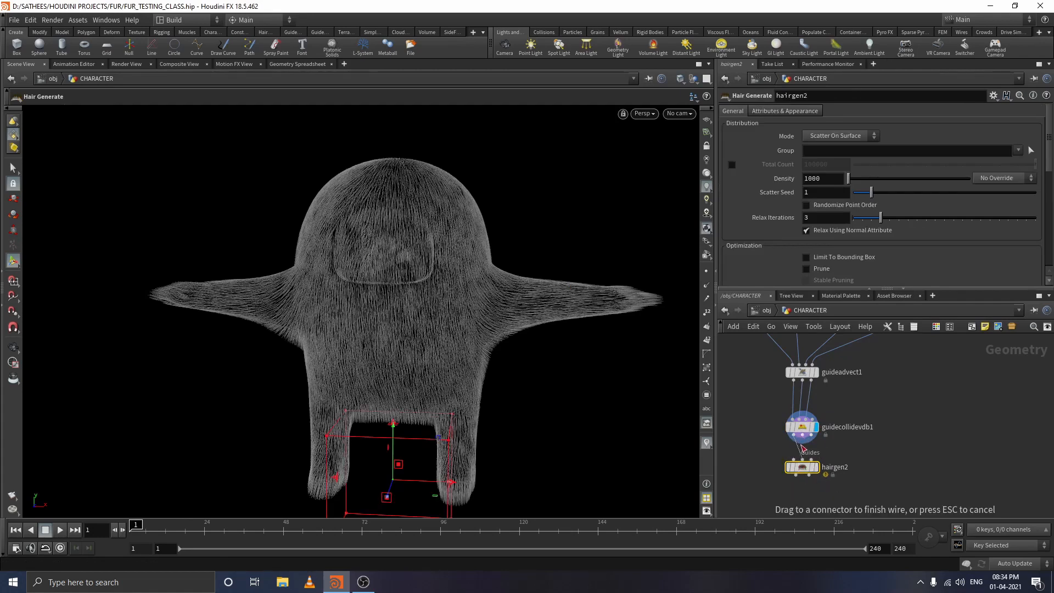
pyautogui.click(802, 460)
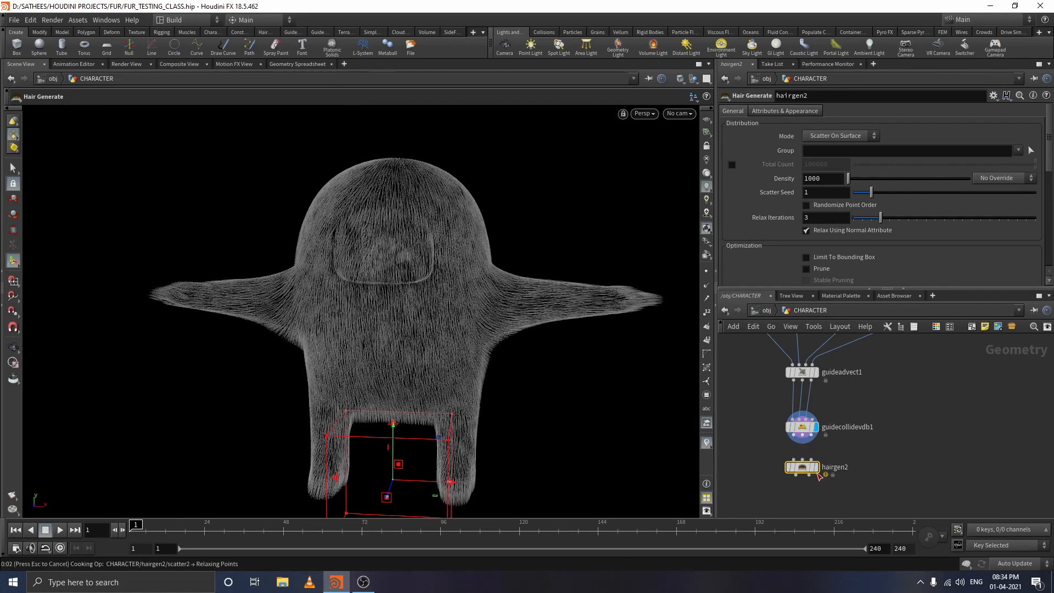
pyautogui.scroll(5, 821, 475)
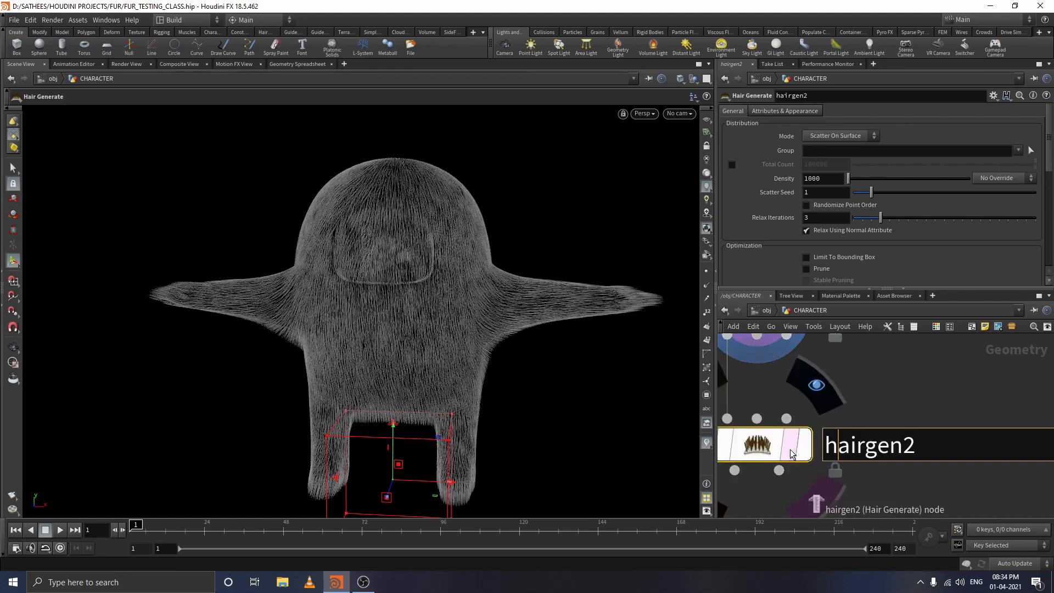
pyautogui.scroll(-2, 856, 475)
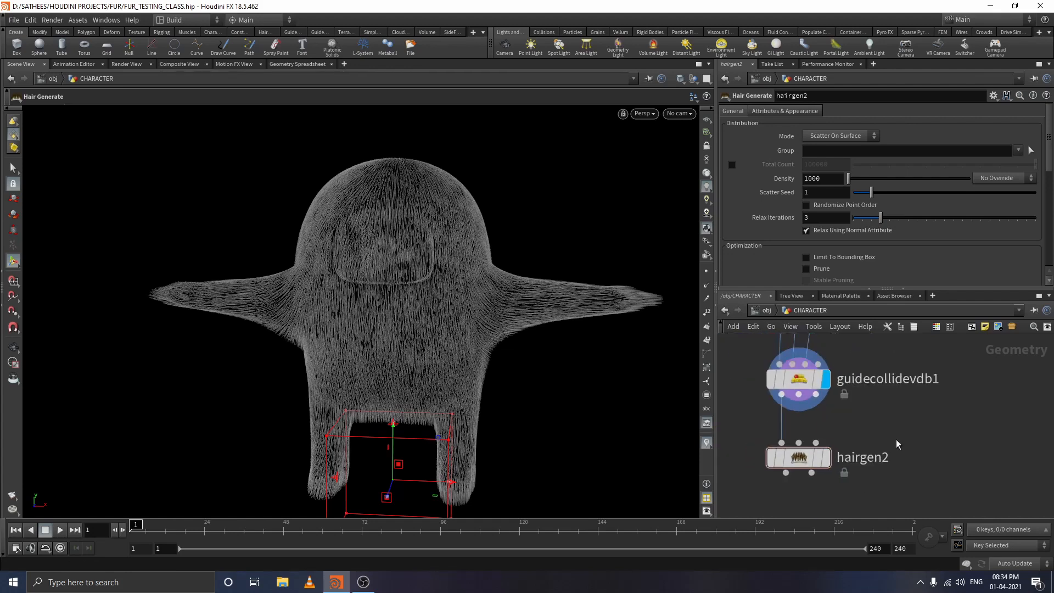
# - Rewire the second Hair Generate so Guide Collide With VDB's first output feeds its Guides input and the second output its first input
pyautogui.press('y')
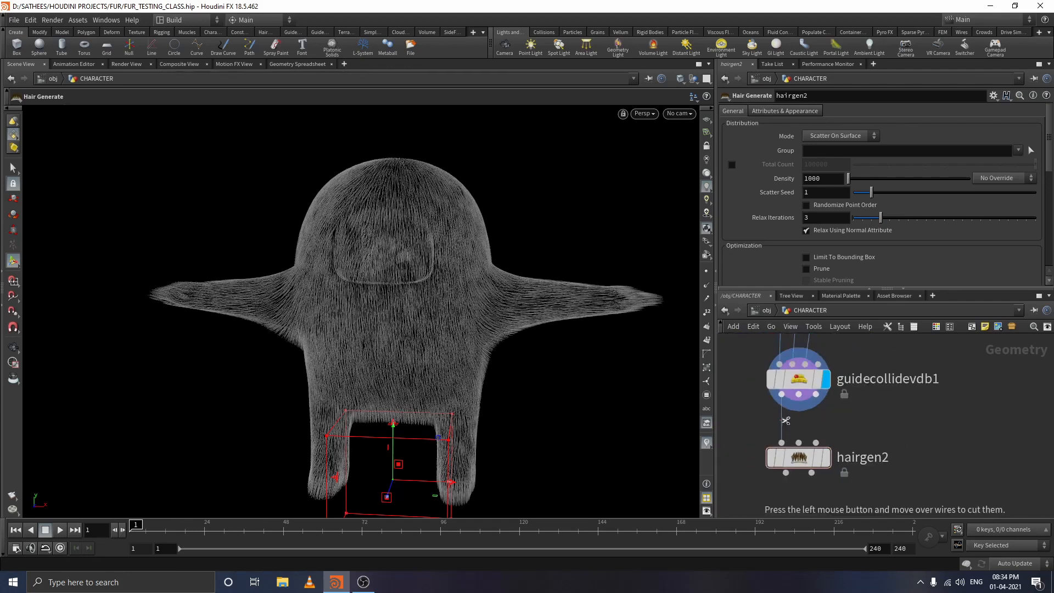
pyautogui.moveTo(778, 427); pyautogui.dragTo(810, 421)
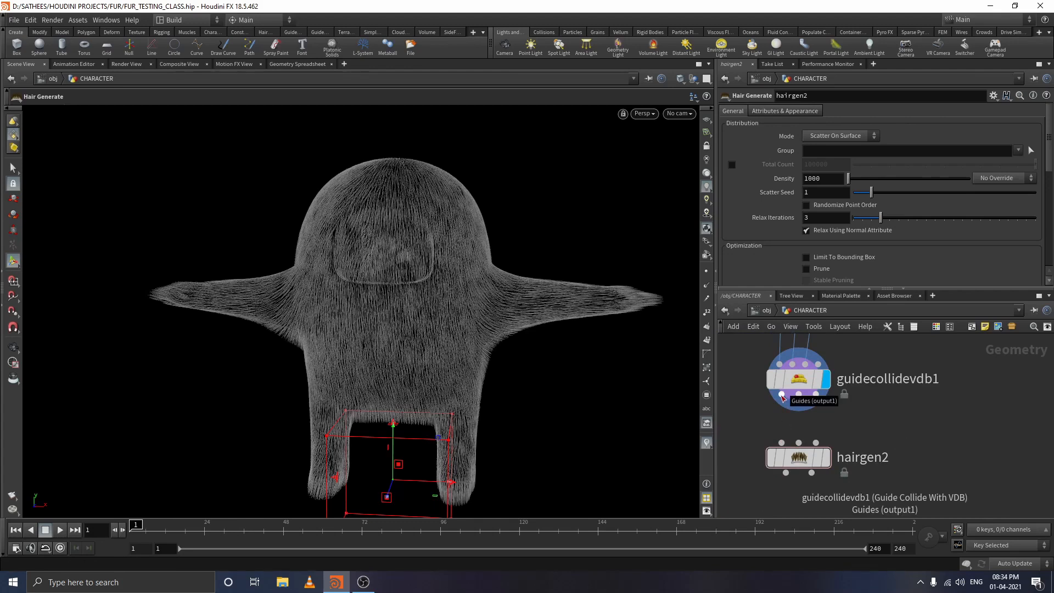
pyautogui.click(782, 397)
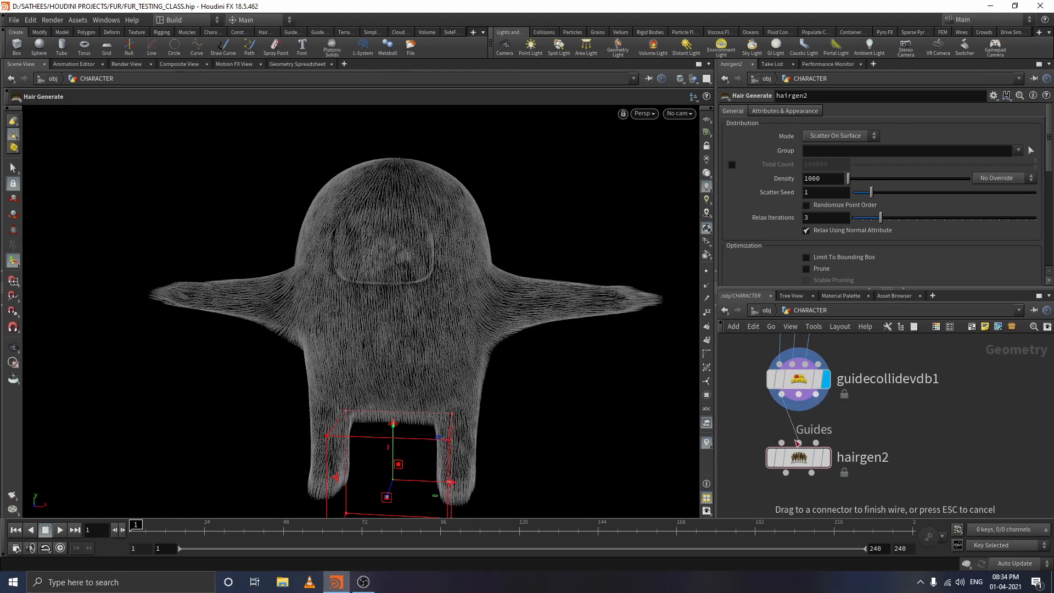
pyautogui.click(798, 443)
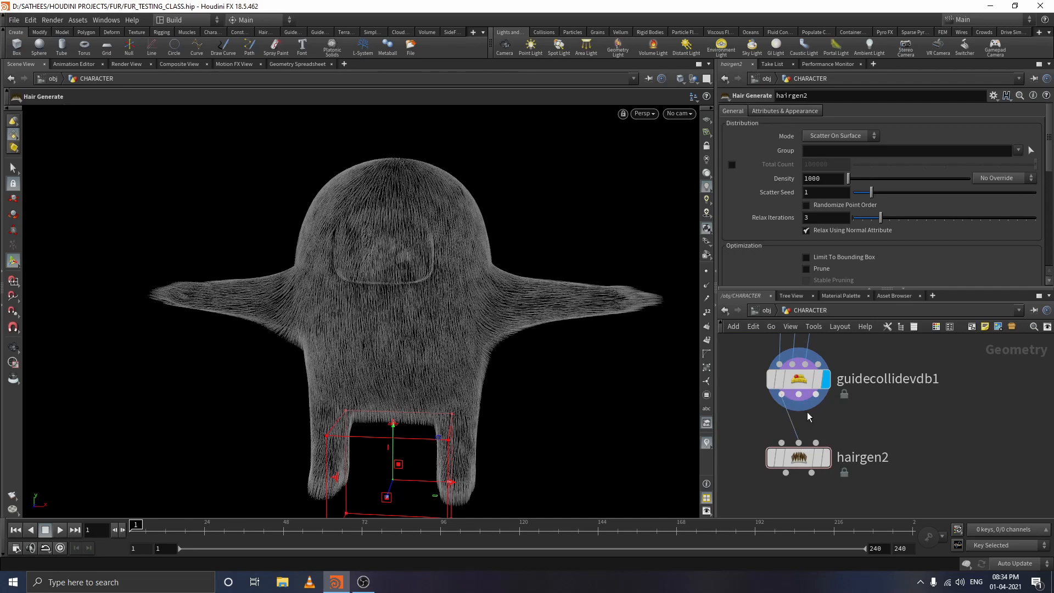
pyautogui.click(799, 395)
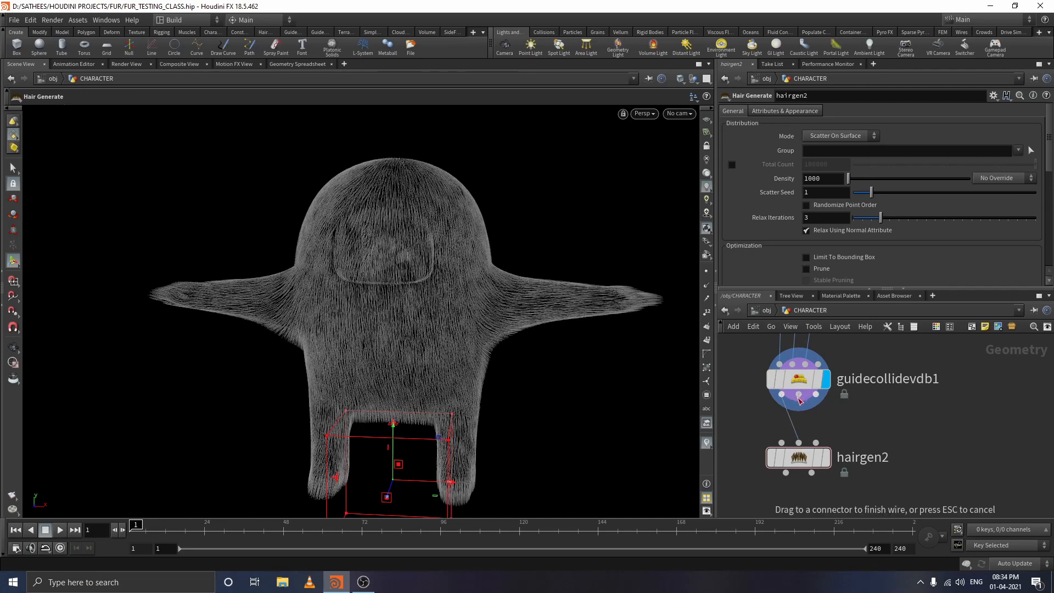
pyautogui.click(779, 454)
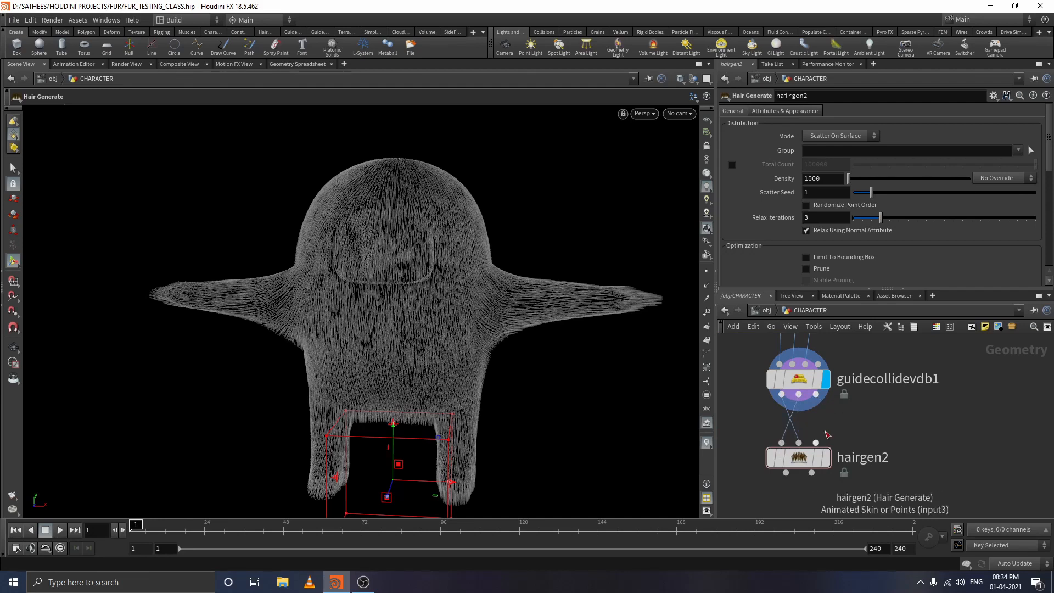
pyautogui.moveTo(799, 460); pyautogui.dragTo(799, 493)
pyautogui.moveTo(872, 432); pyautogui.dragTo(888, 404, button='middle')
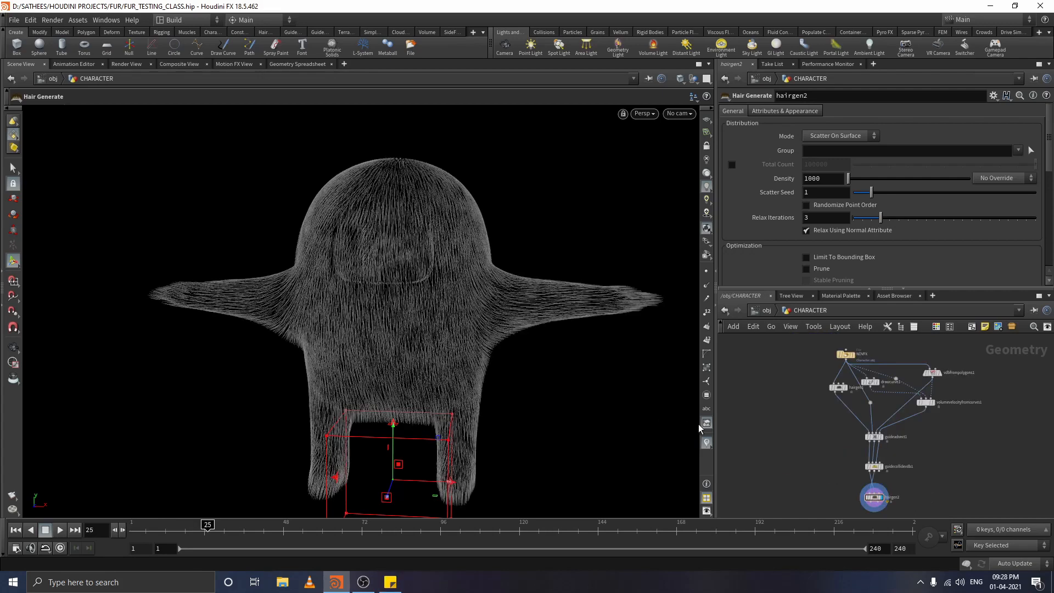
# - Add a For-Each Primitive block below the first Hair Generate and feed that node's Hair Curves output into the block's begin node
pyautogui.scroll(2, 835, 400)
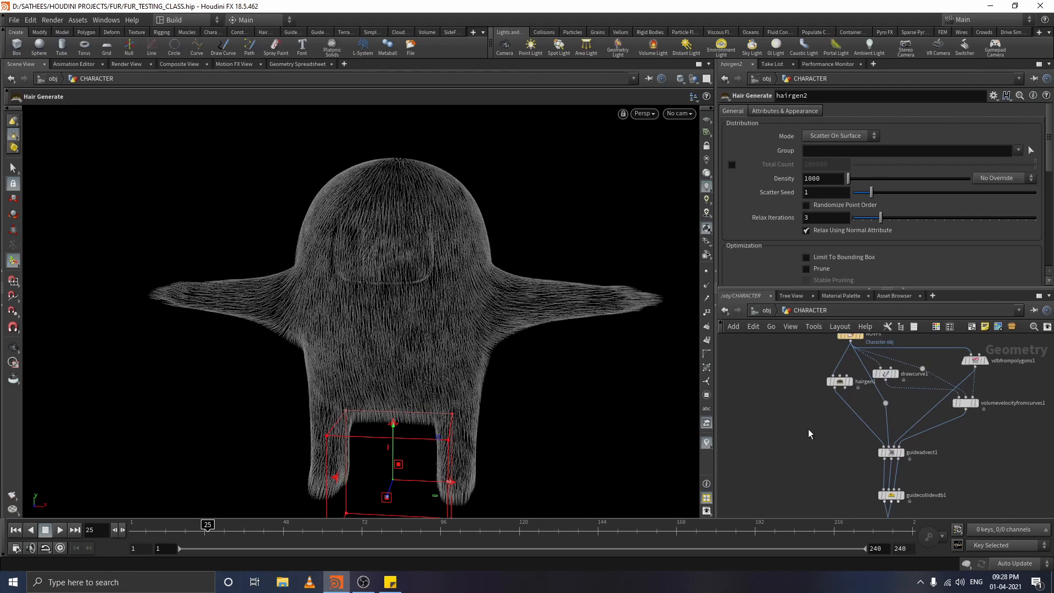
pyautogui.press('Tab')
pyautogui.write('for')
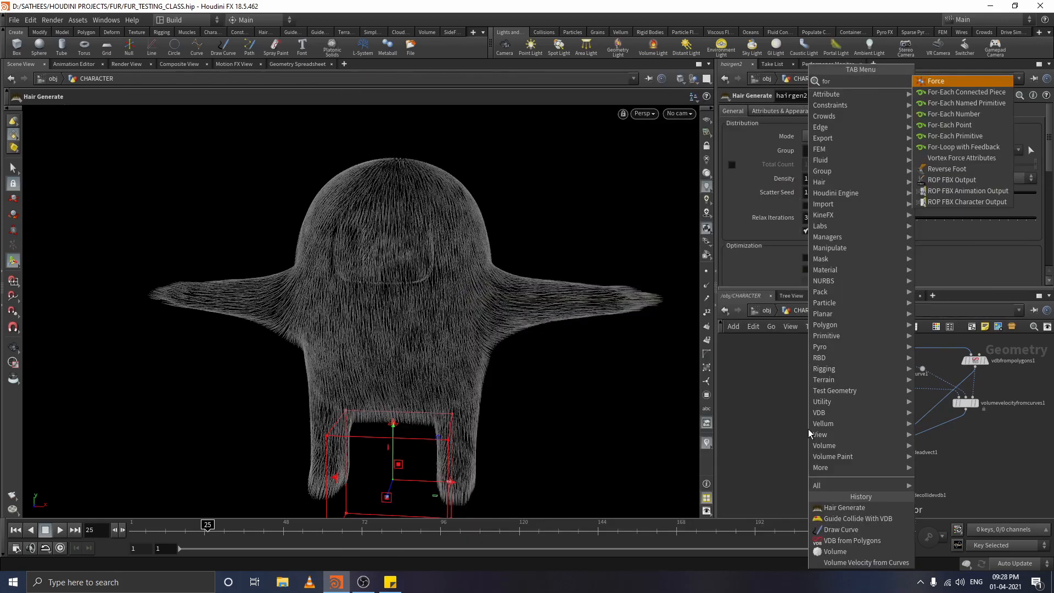
pyautogui.write('ea')
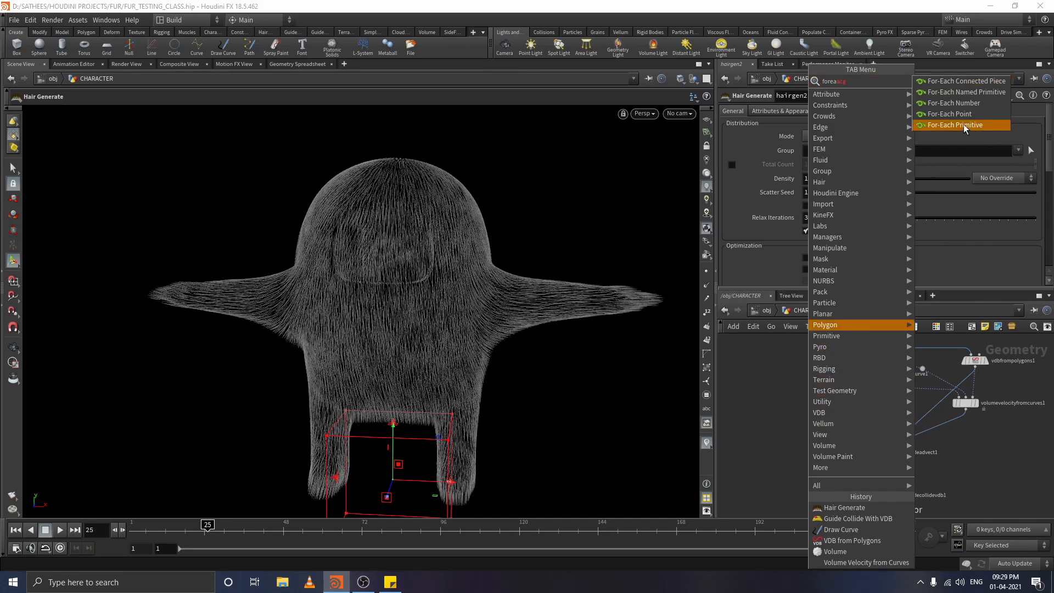
pyautogui.click(964, 124)
pyautogui.click(830, 422)
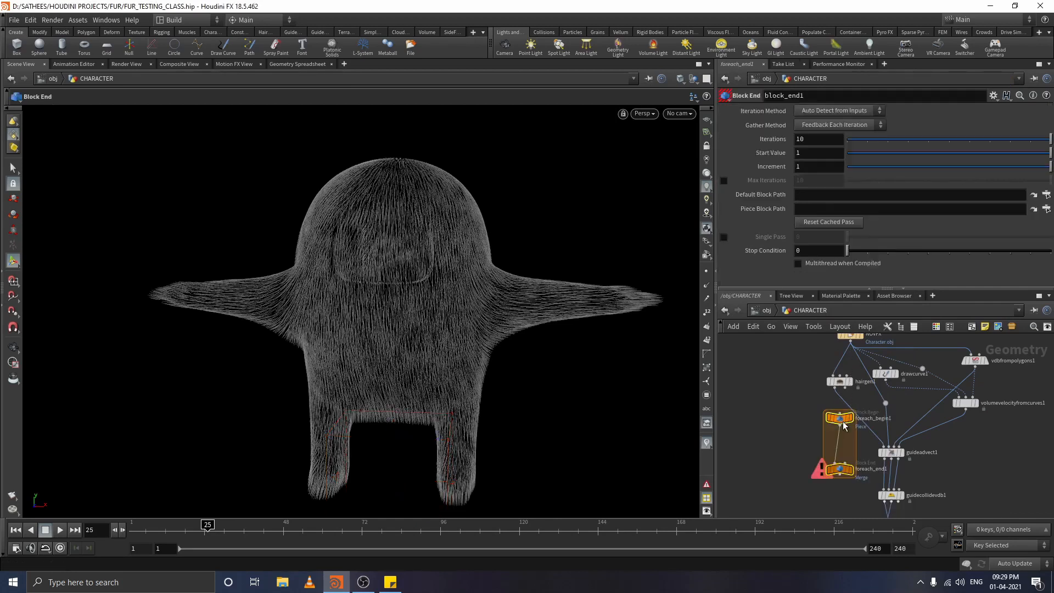
pyautogui.scroll(3, 855, 449)
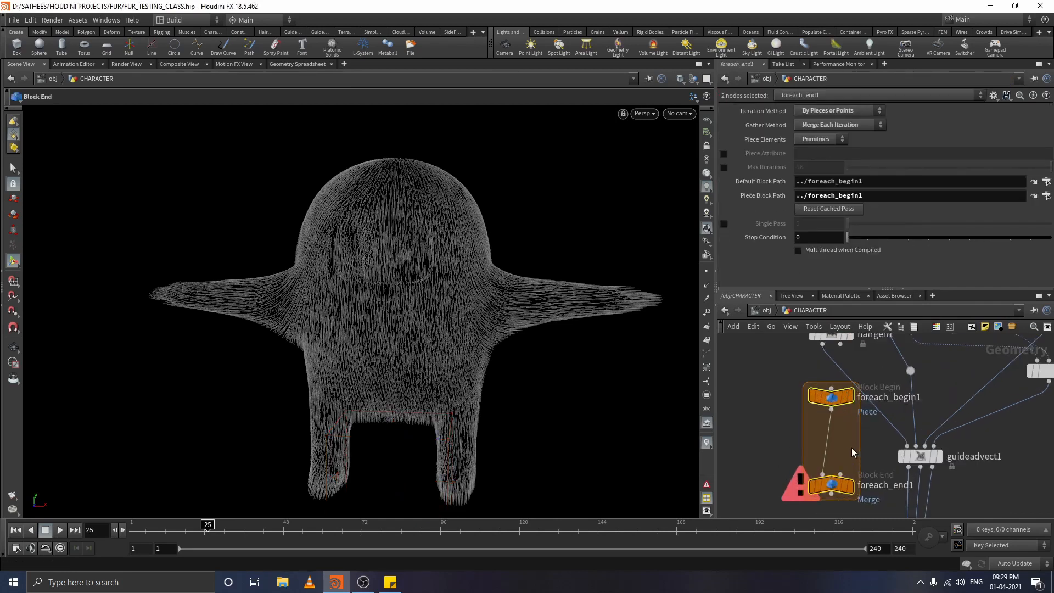
pyautogui.moveTo(835, 402); pyautogui.dragTo(798, 393)
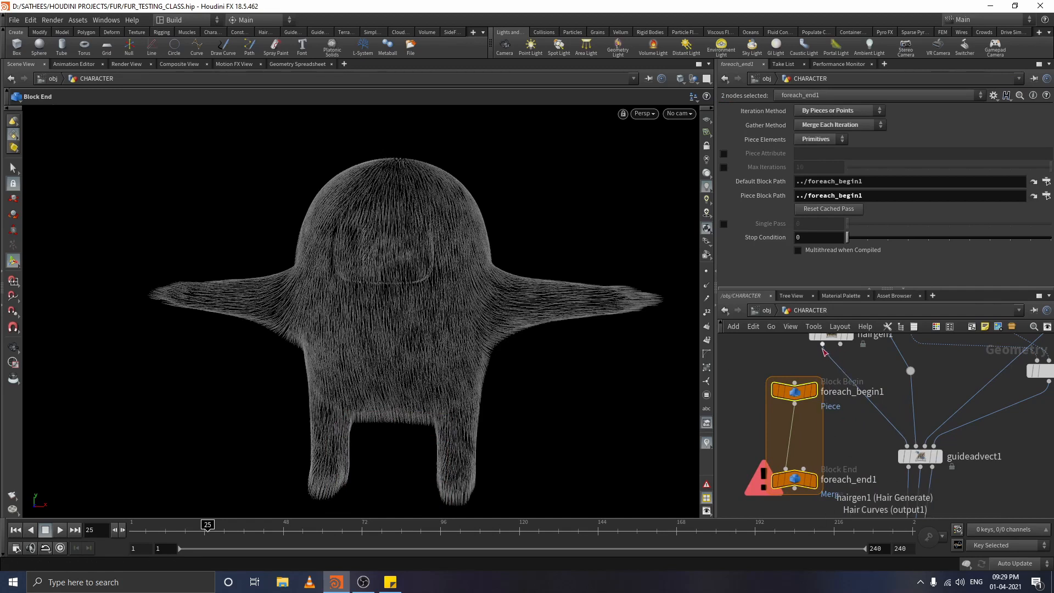
pyautogui.moveTo(821, 344); pyautogui.dragTo(794, 390)
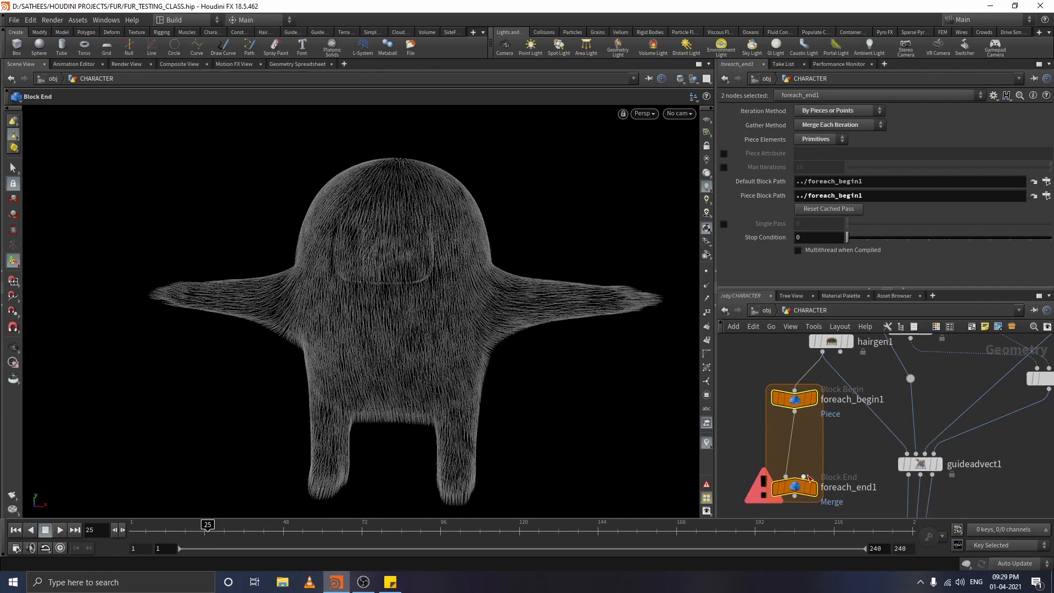
# - Move Guide Advect, Guide Collide With VDB and the second Hair Generate down, and wire the For-Each end node into Guide Advect's first input
pyautogui.scroll(-5, 861, 447)
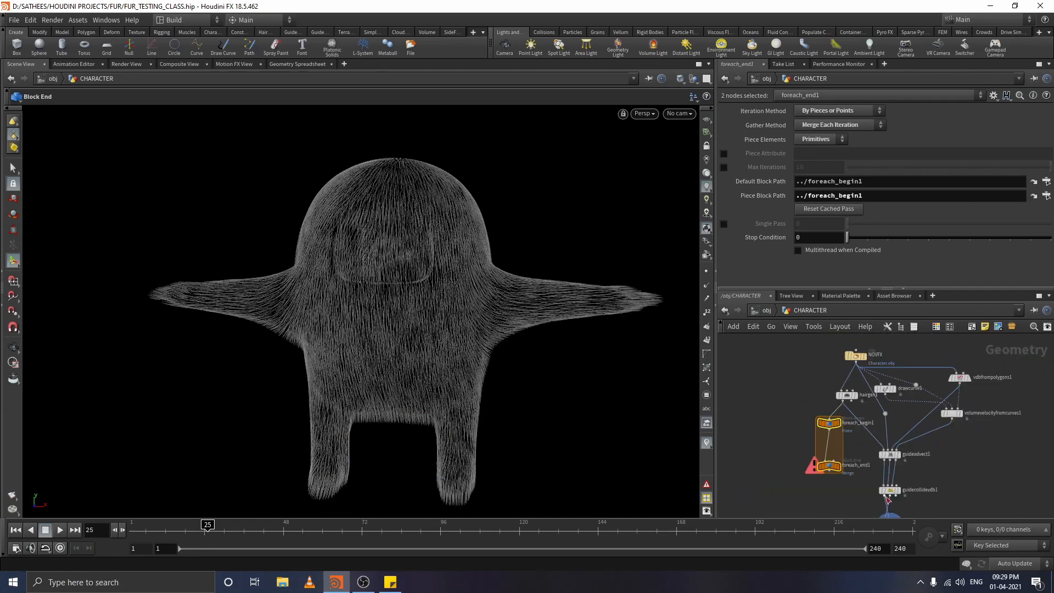
pyautogui.moveTo(950, 478); pyautogui.dragTo(948, 390, button='middle')
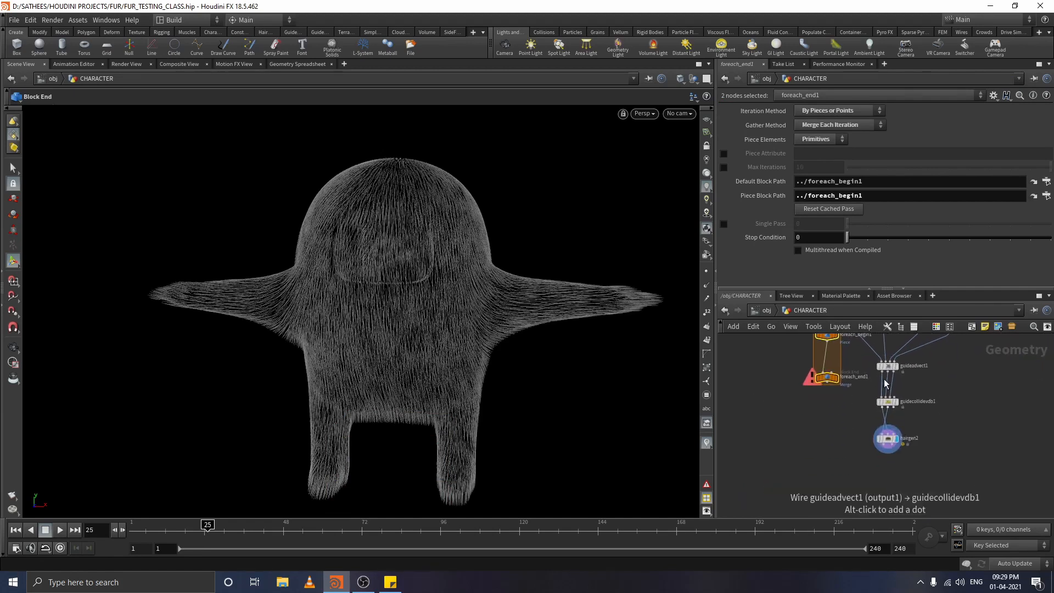
pyautogui.moveTo(867, 365); pyautogui.dragTo(921, 448)
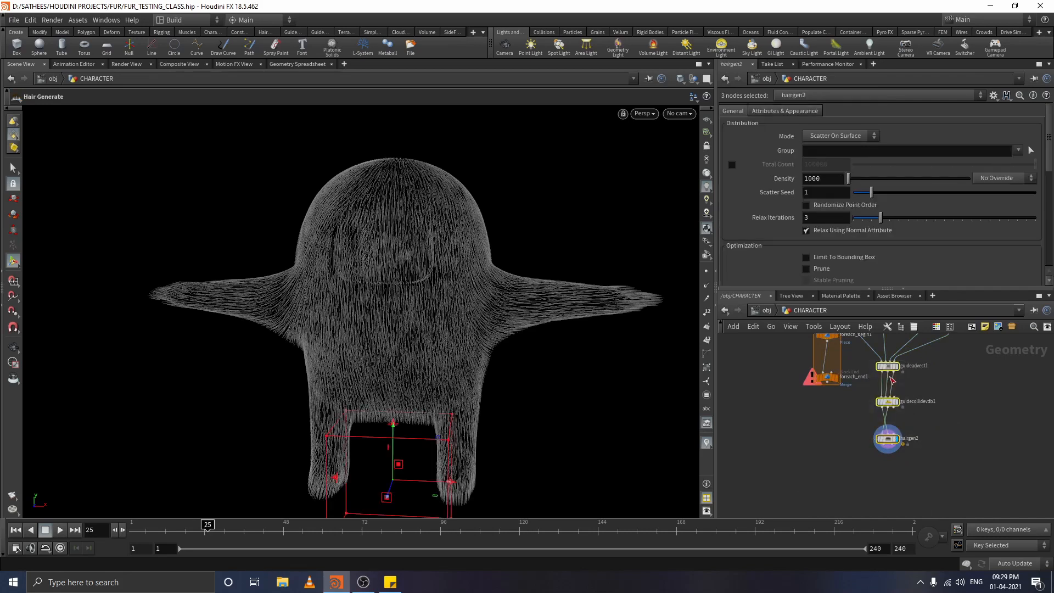
pyautogui.moveTo(889, 366); pyautogui.dragTo(897, 423)
pyautogui.click(950, 391)
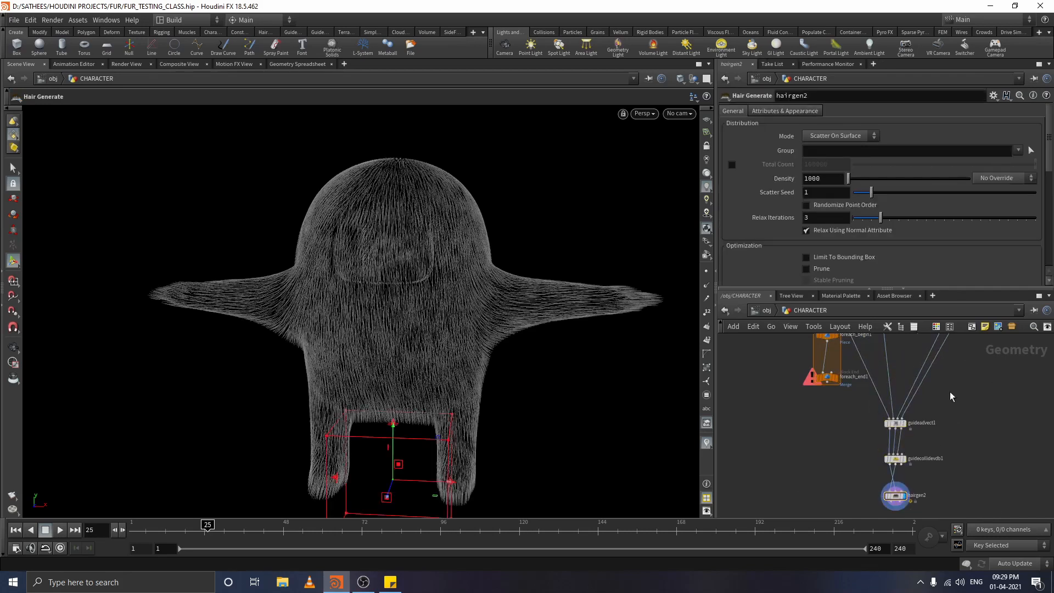
pyautogui.click(828, 383)
pyautogui.moveTo(871, 381); pyautogui.dragTo(868, 436, button='middle')
# - Insert an Attribute Wrangle between the begin and end nodes of the For-Each block
pyautogui.scroll(3, 823, 427)
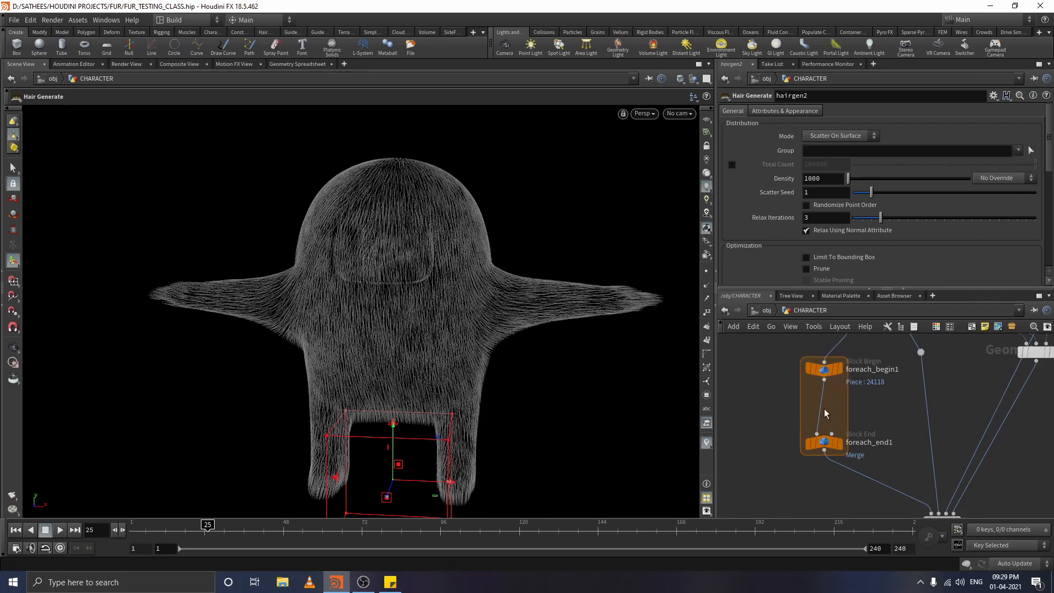
pyautogui.press('Tab')
pyautogui.write('wr')
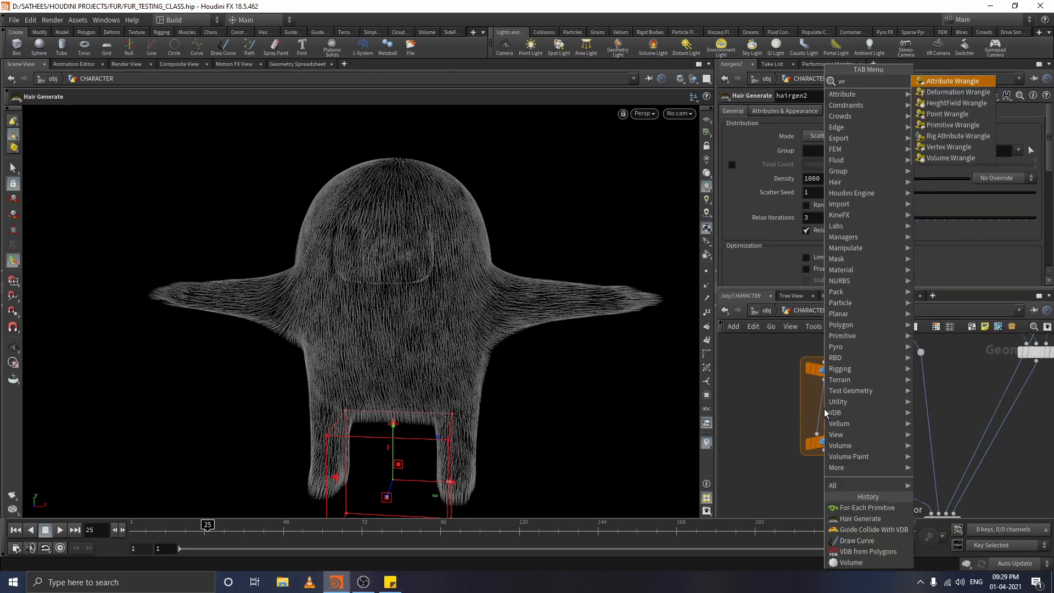
pyautogui.write('ang')
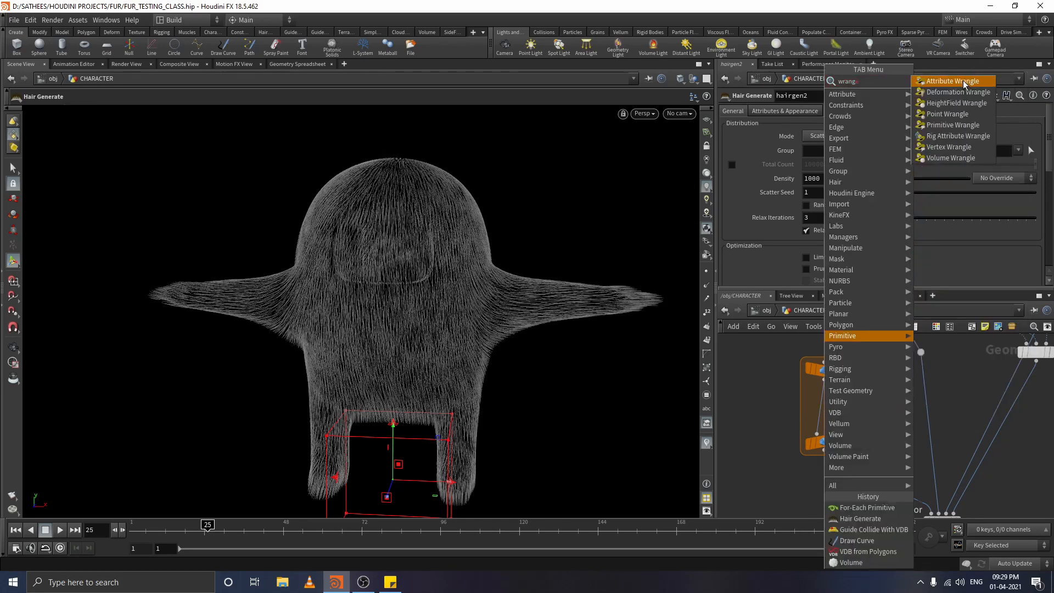
pyautogui.click(963, 81)
pyautogui.click(823, 402)
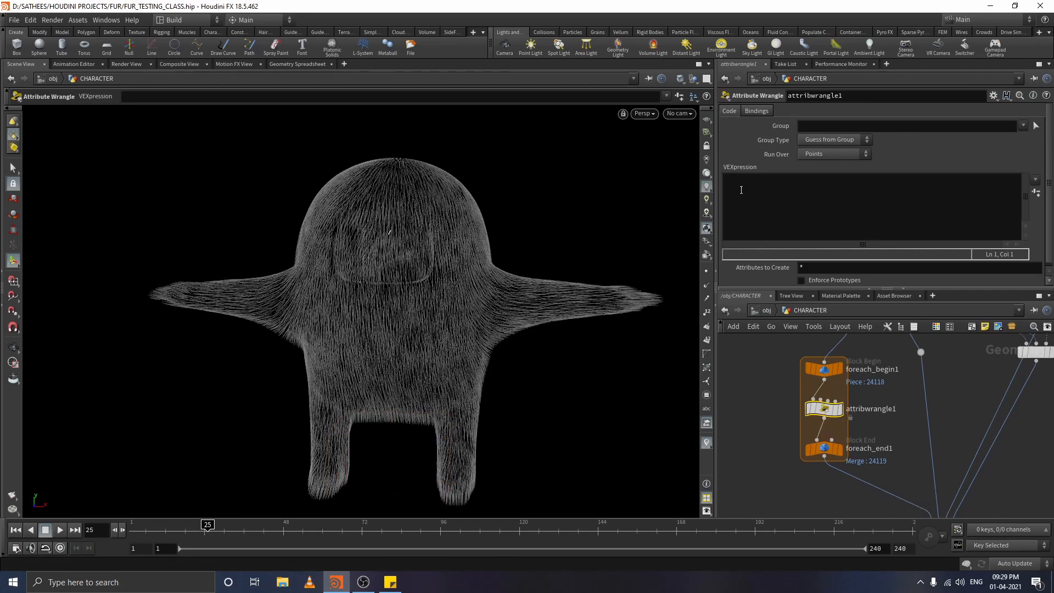
pyautogui.click(390, 582)
pyautogui.moveTo(824, 293); pyautogui.dragTo(730, 268)
pyautogui.hotkey('ctrl', 'c')
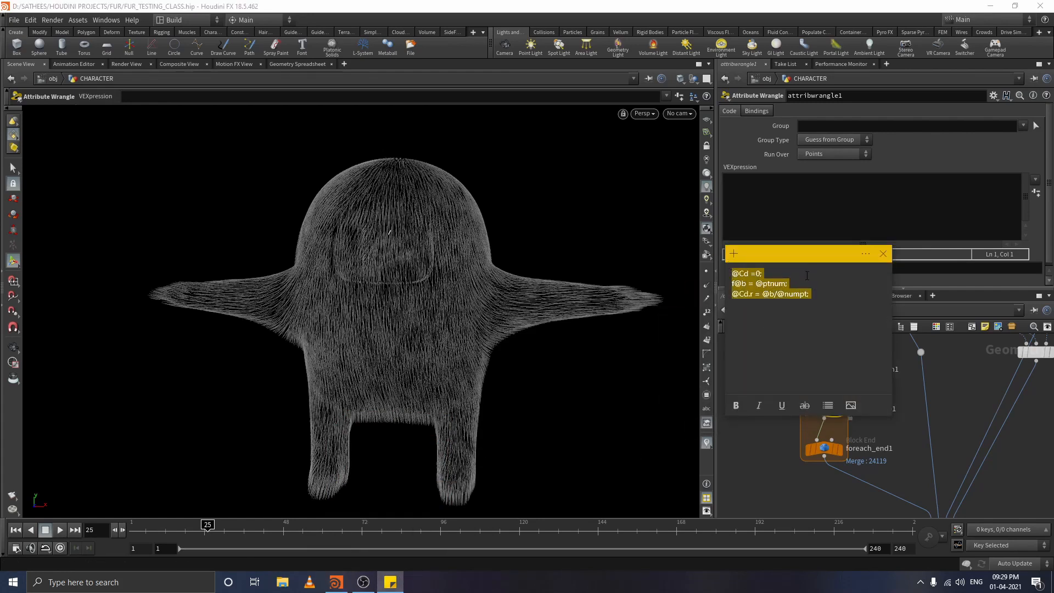
pyautogui.click(390, 581)
pyautogui.click(812, 194)
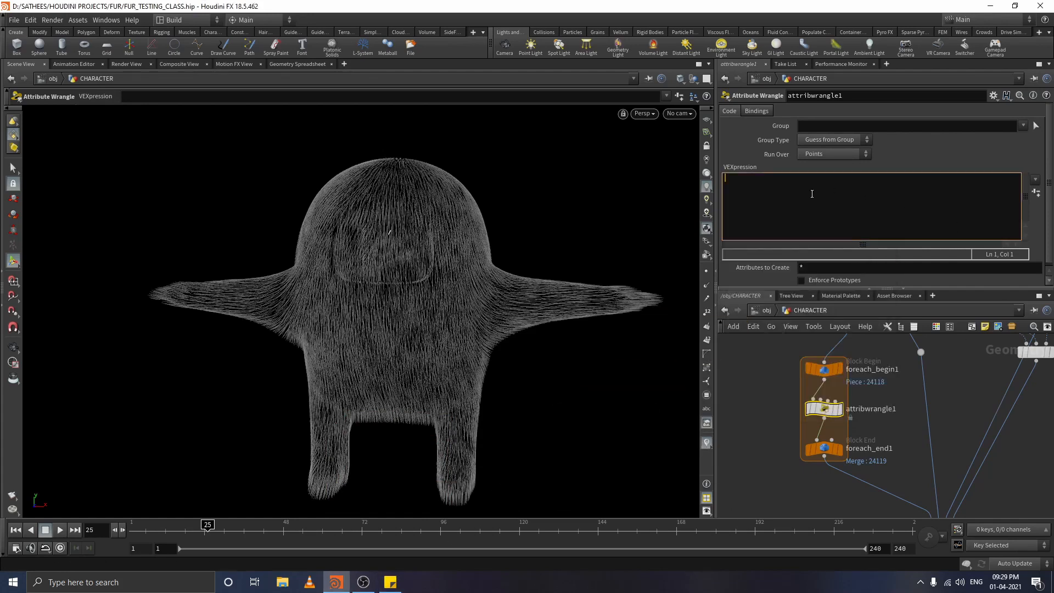
pyautogui.hotkey('ctrl', 'v')
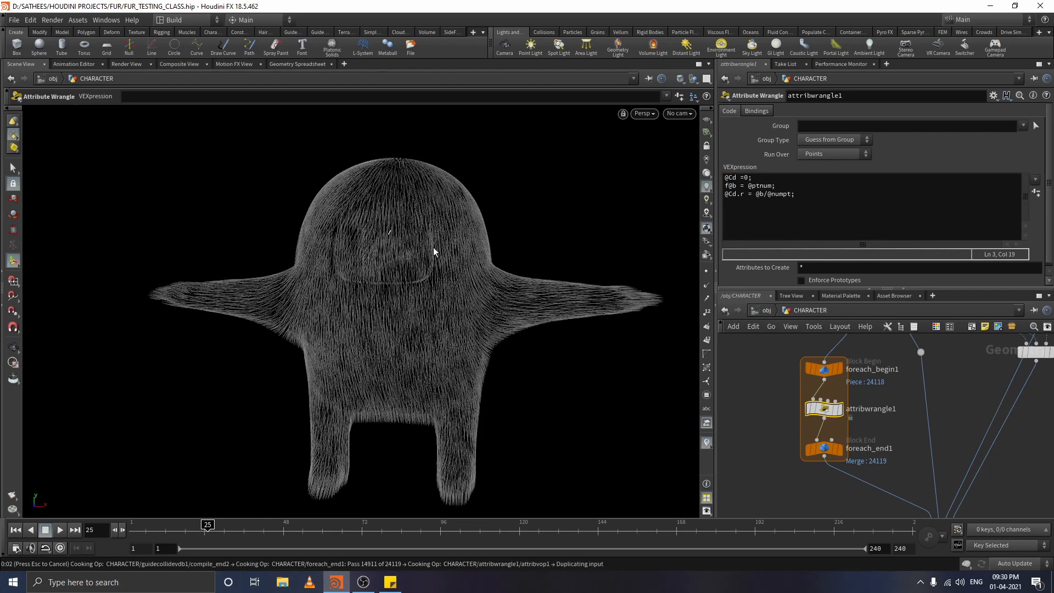
pyautogui.click(839, 411)
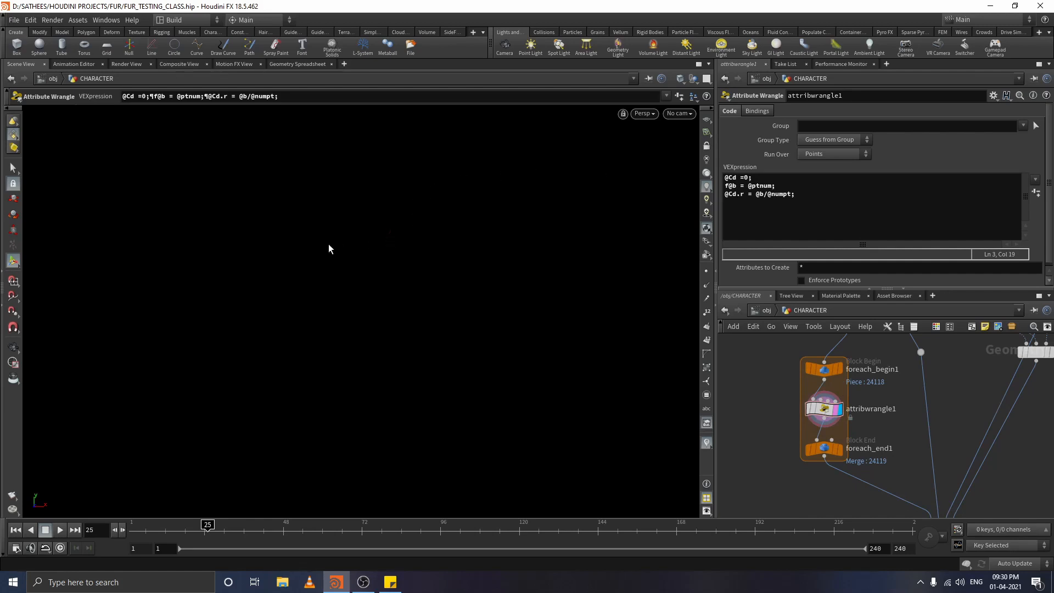
pyautogui.hotkey('space', 'h')
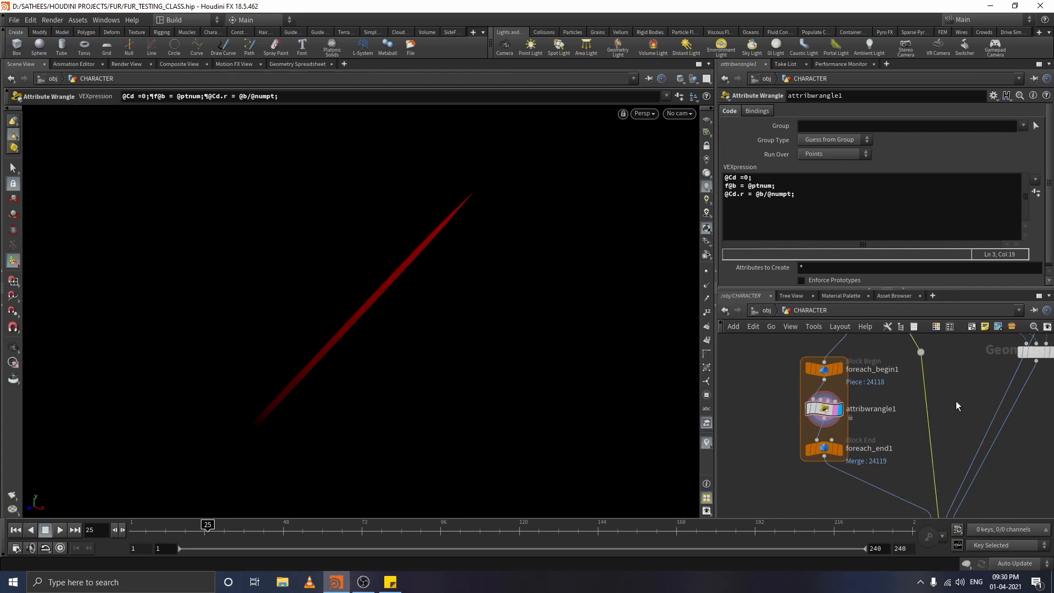
# - Display the second Hair Generate node's result and look through cam1 in the viewport
pyautogui.press('space')
pyautogui.moveTo(794, 496); pyautogui.dragTo(785, 425)
pyautogui.press('space')
pyautogui.moveTo(832, 459); pyautogui.dragTo(789, 346)
pyautogui.moveTo(824, 424); pyautogui.dragTo(811, 385)
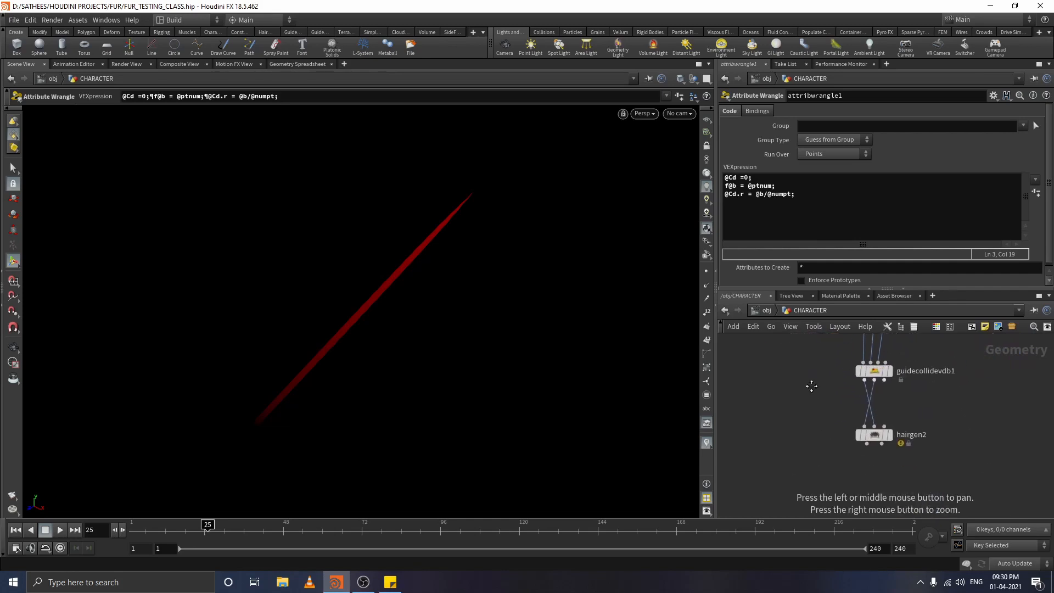
pyautogui.moveTo(890, 440)
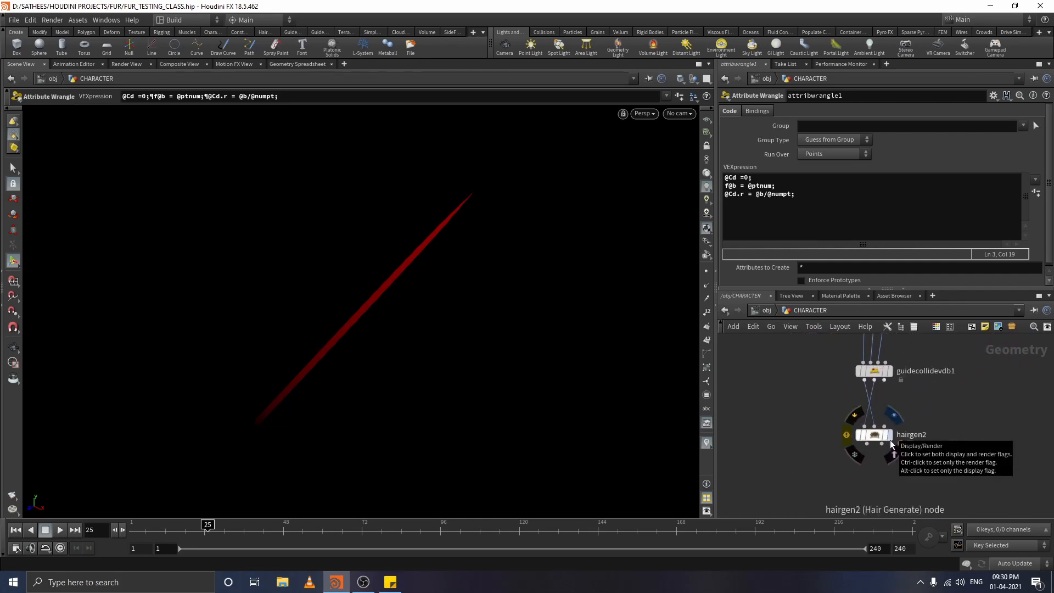
pyautogui.click(890, 439)
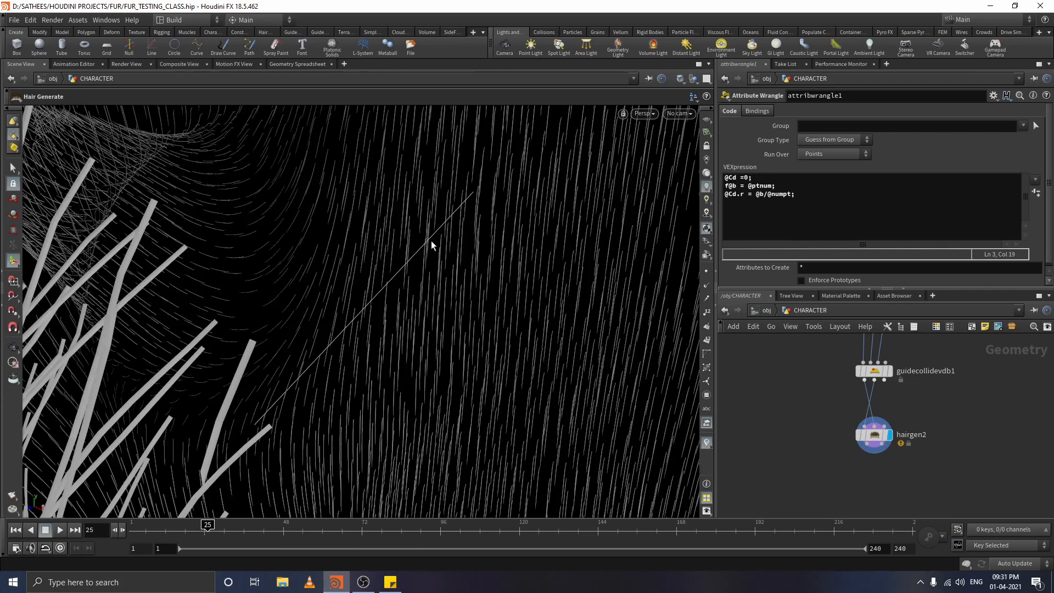
pyautogui.click(677, 114)
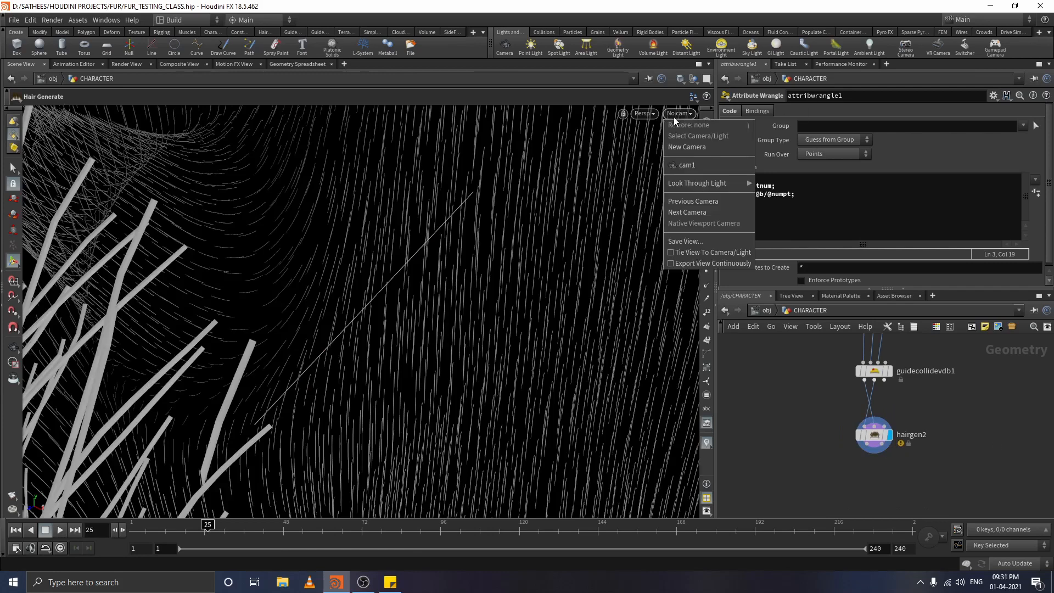
pyautogui.click(686, 165)
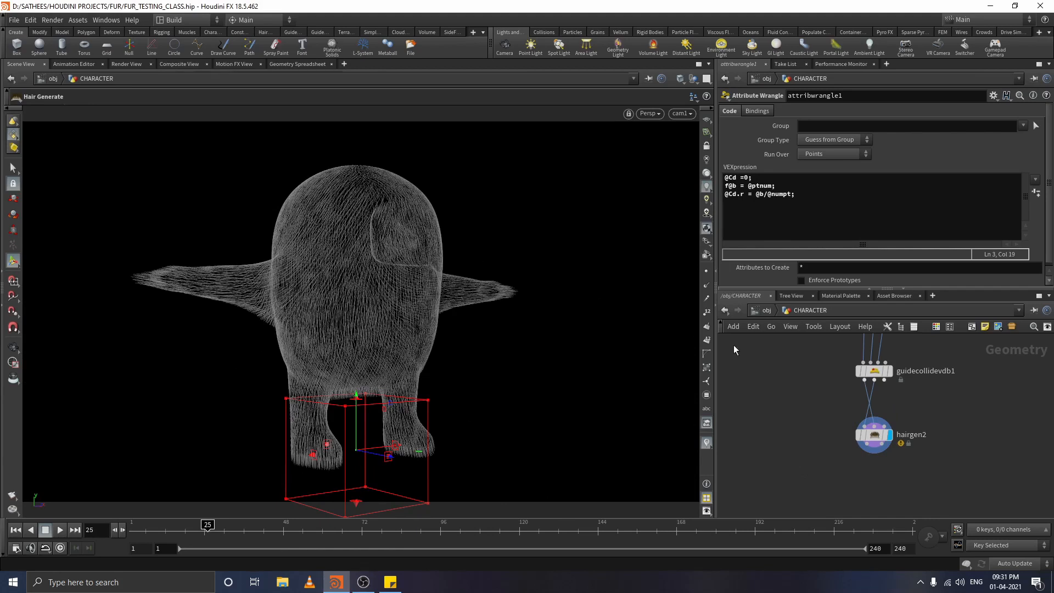
# - Set the second Hair Generate's guide attribute transfer to carry the point attribute Cd, and inspect the coloured fur
pyautogui.click(877, 437)
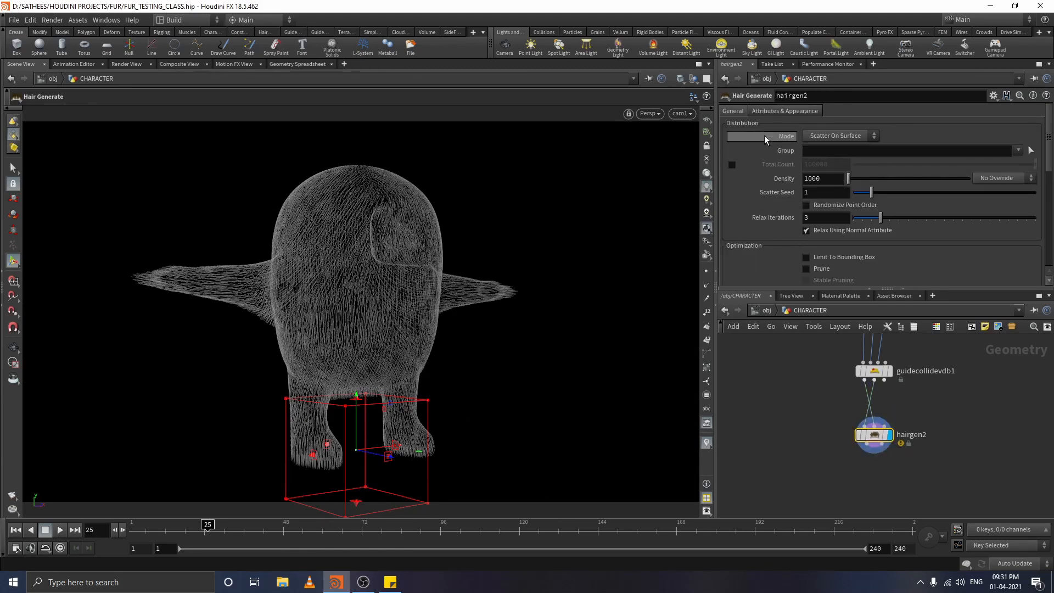
pyautogui.click(762, 110)
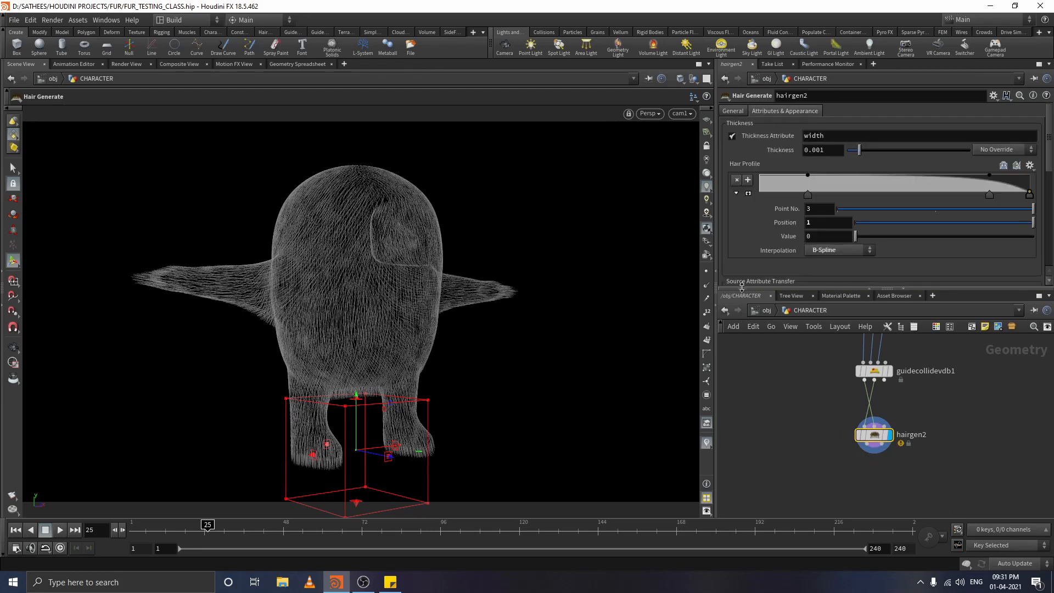
pyautogui.scroll(-1, 747, 258)
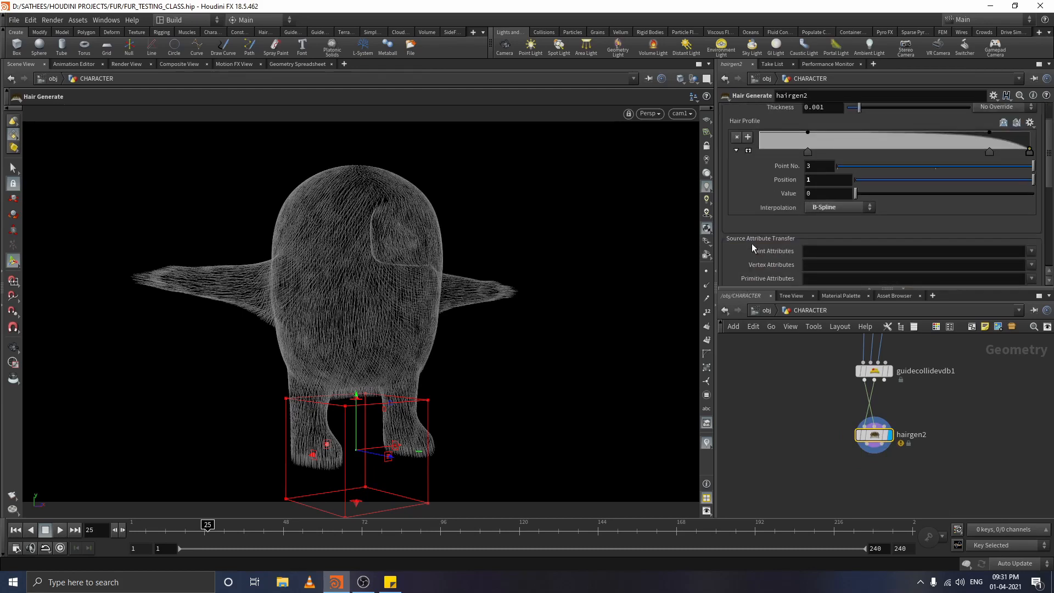
pyautogui.click(816, 252)
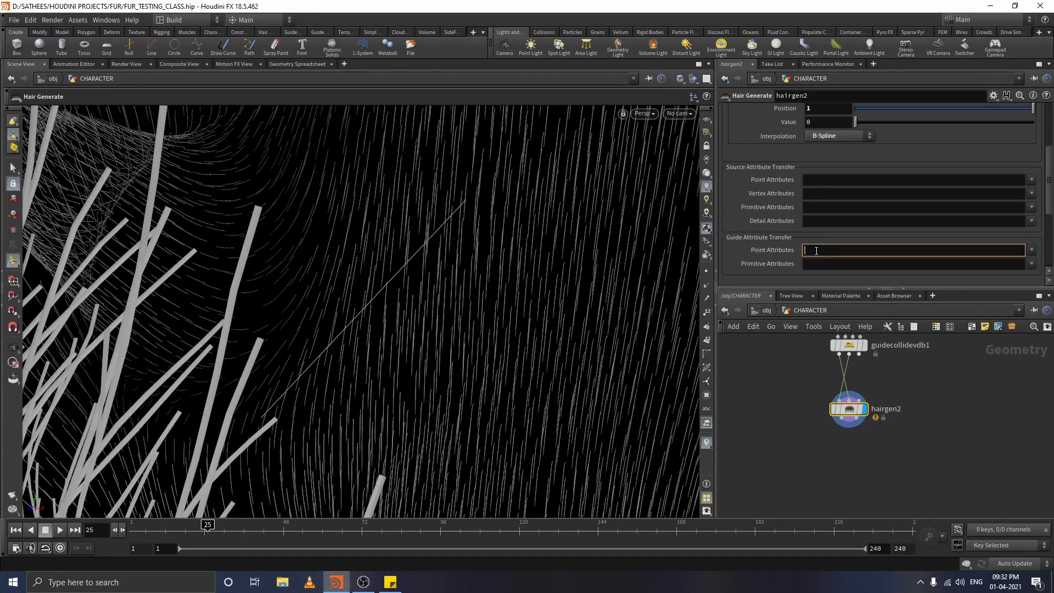
pyautogui.write('Cd')
pyautogui.press('Return')
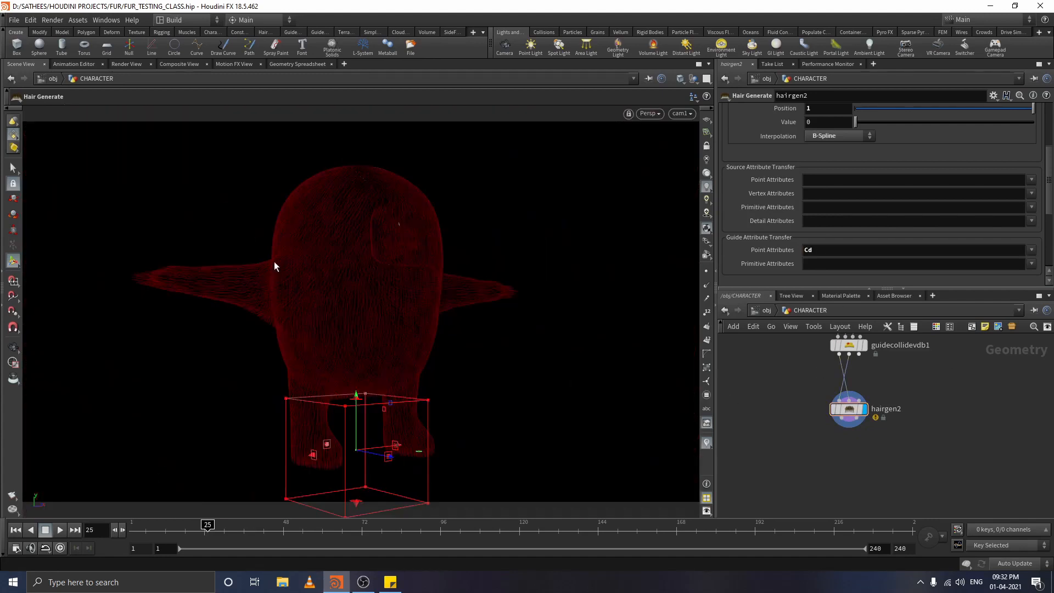
pyautogui.keyDown('alt'); pyautogui.moveTo(386, 267); pyautogui.dragTo(425, 272); pyautogui.keyUp('alt')
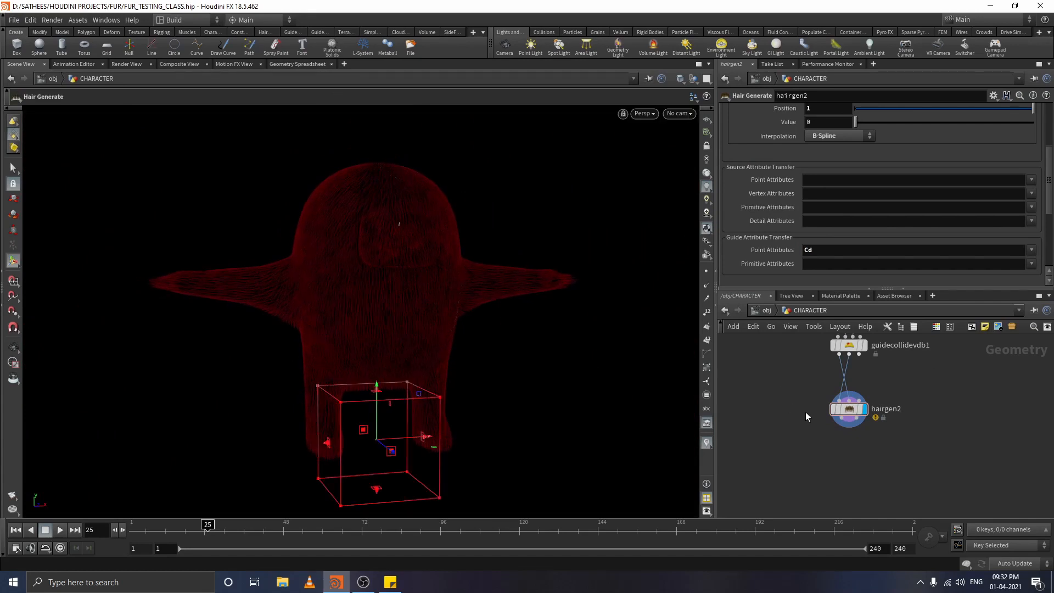
pyautogui.moveTo(777, 377); pyautogui.dragTo(805, 489, button='middle')
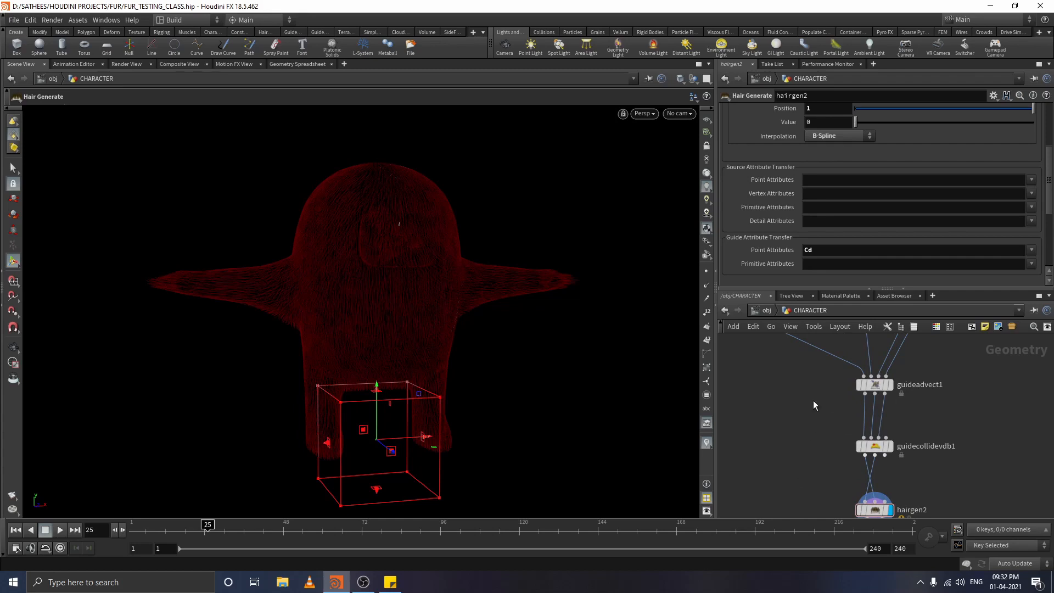
pyautogui.moveTo(939, 442)
pyautogui.press('space')
pyautogui.moveTo(909, 480); pyautogui.dragTo(907, 428, button='middle')
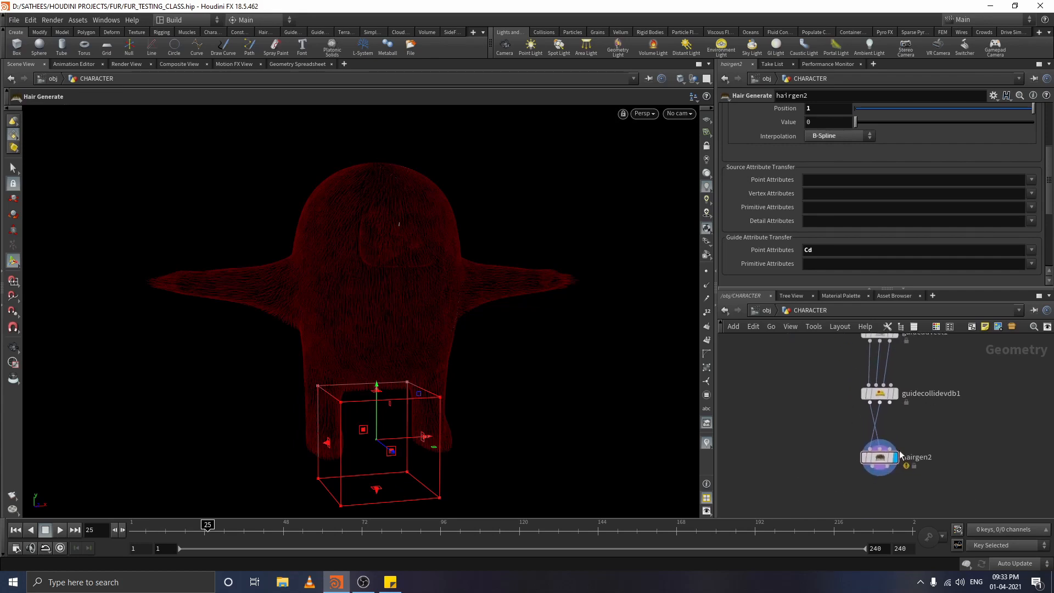
pyautogui.moveTo(900, 468)
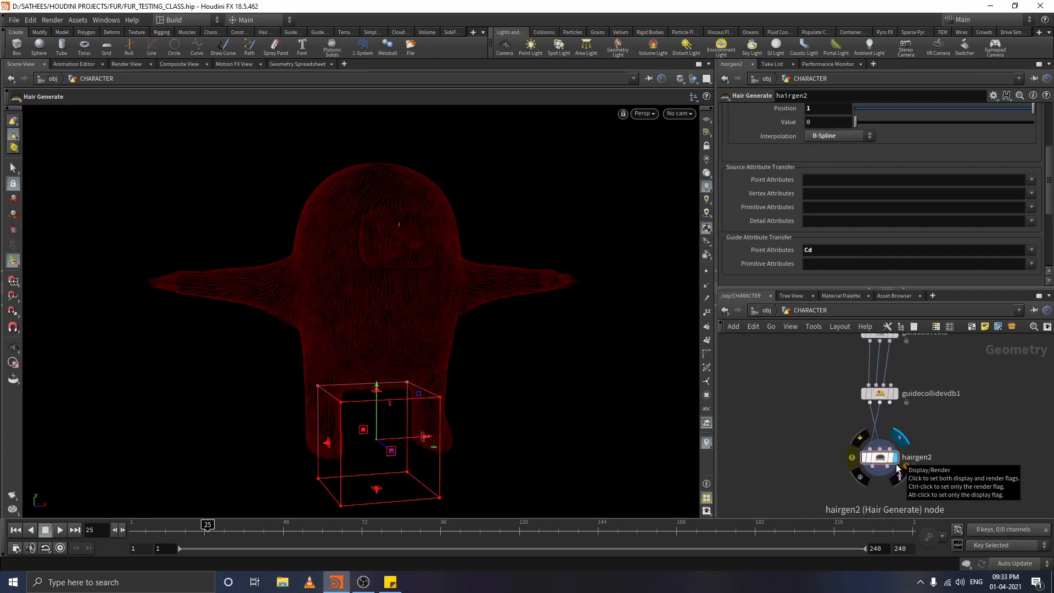
pyautogui.click(894, 463)
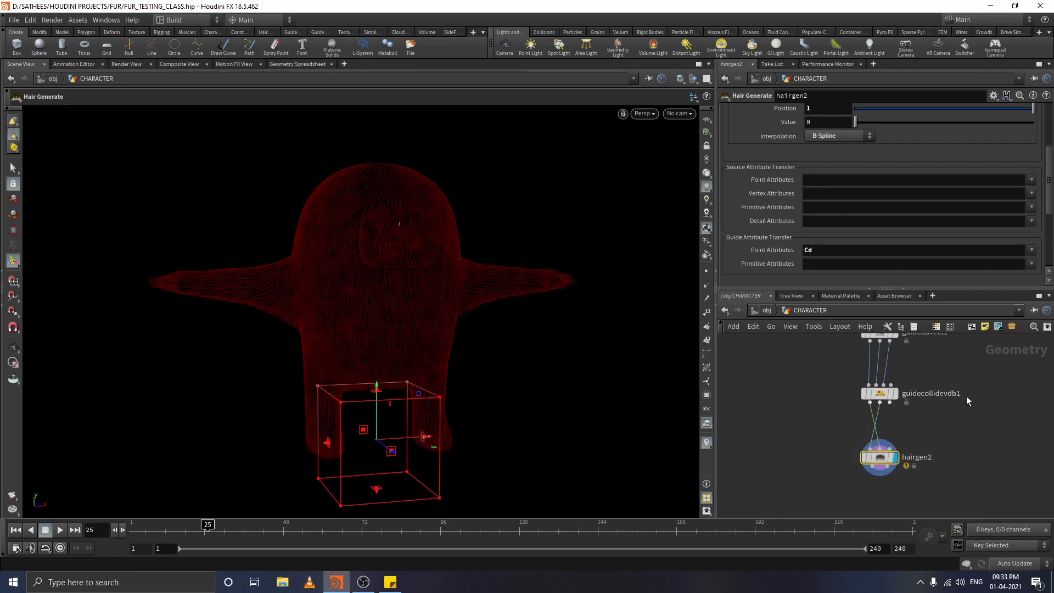
pyautogui.moveTo(873, 459)
pyautogui.moveTo(900, 416); pyautogui.dragTo(931, 483, button='middle')
pyautogui.hotkey('ctrl', 'z')
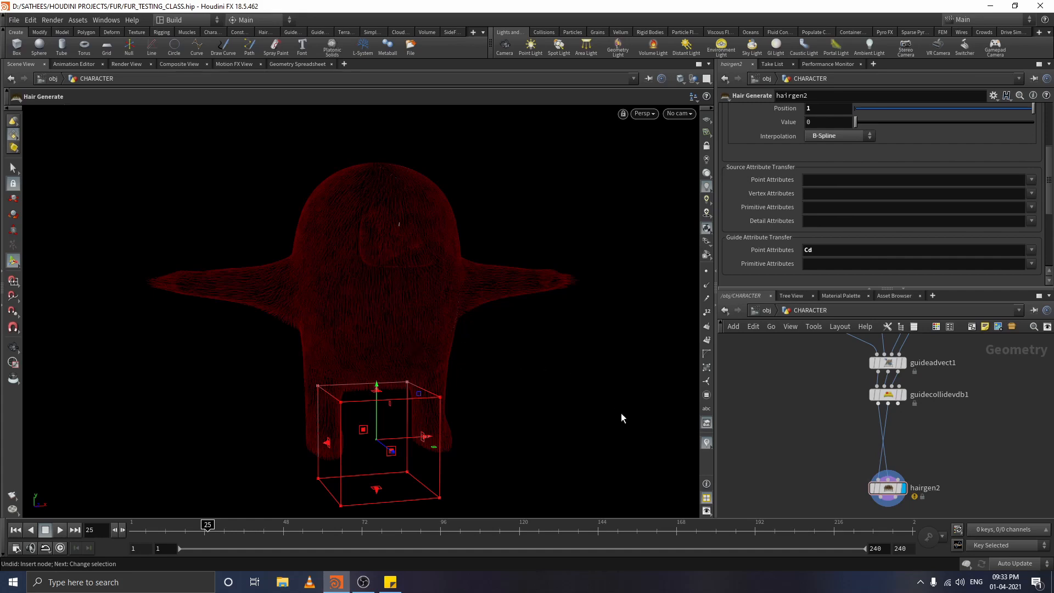
# - Append a Group Expression to the second Hair Generate, and add another one fed by Guide Collide With VDB's first output
pyautogui.press('Tab')
pyautogui.press('Return')
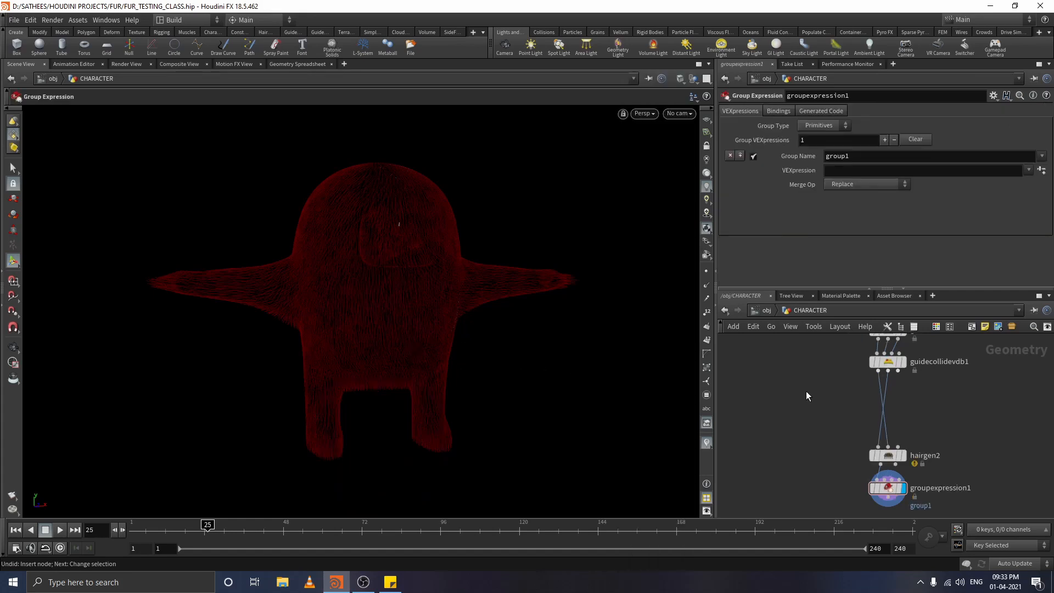
pyautogui.press('Tab')
pyautogui.write('group')
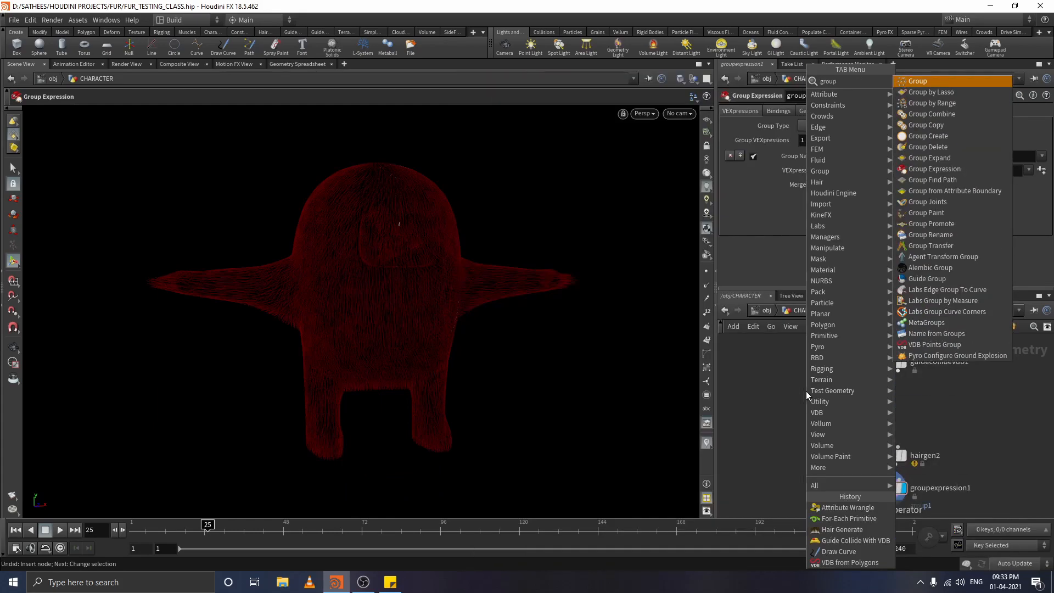
pyautogui.write('exp')
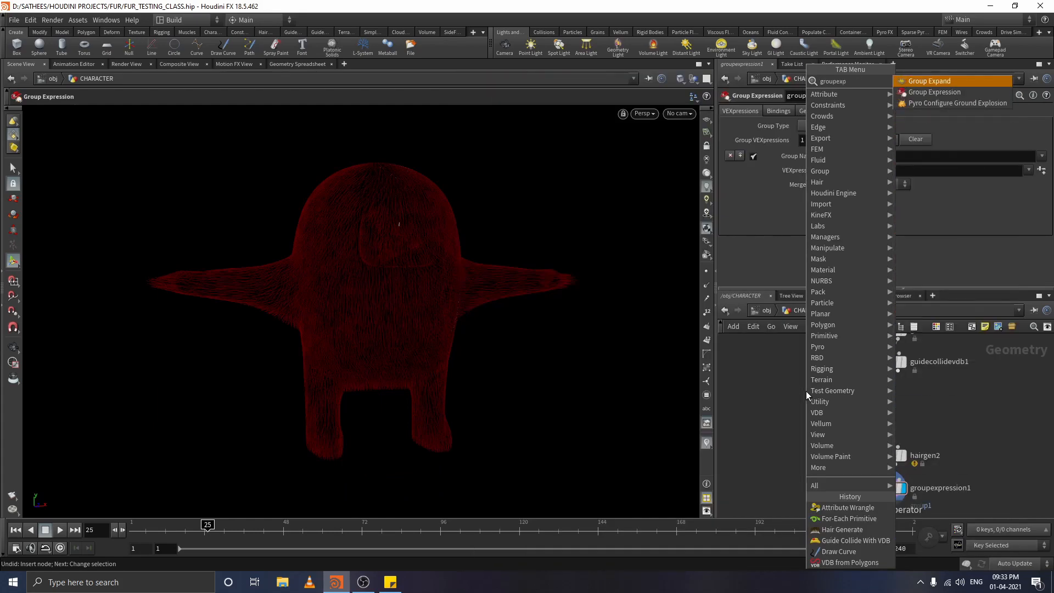
pyautogui.press('Down')
pyautogui.press('Return')
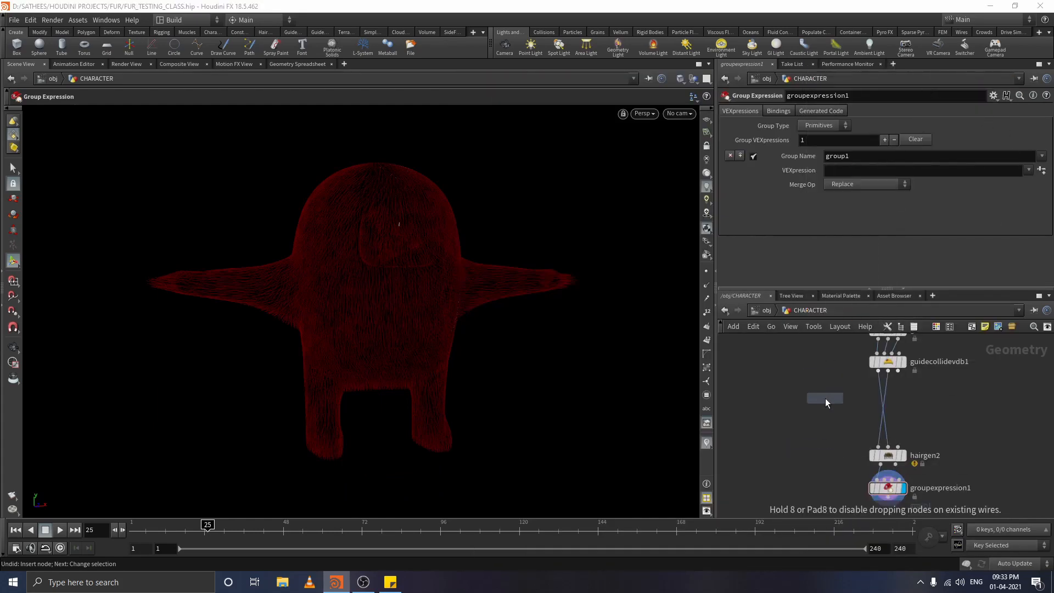
pyautogui.click(803, 401)
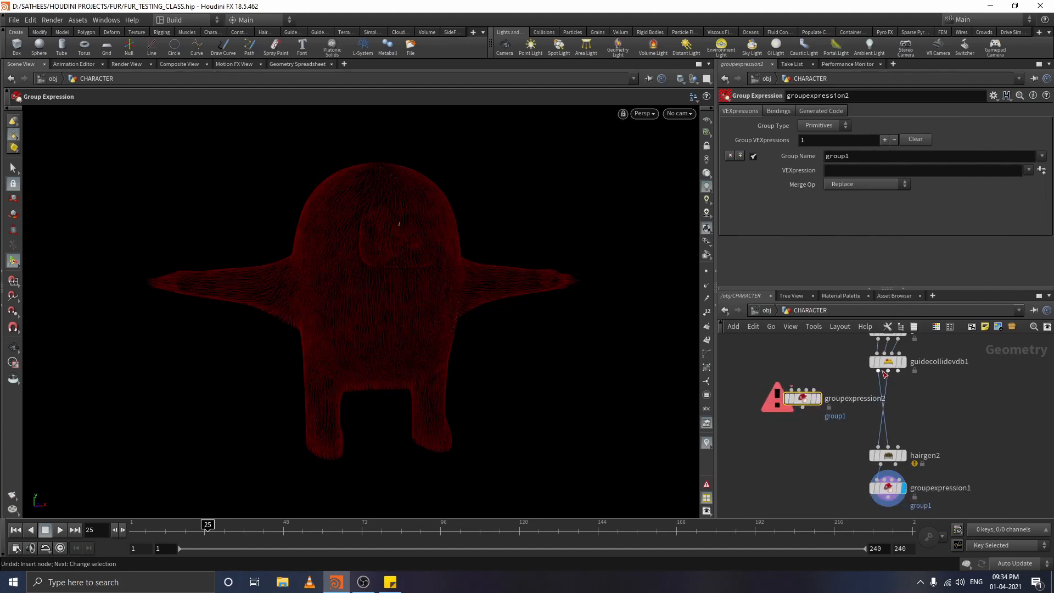
pyautogui.moveTo(883, 372); pyautogui.dragTo(804, 402)
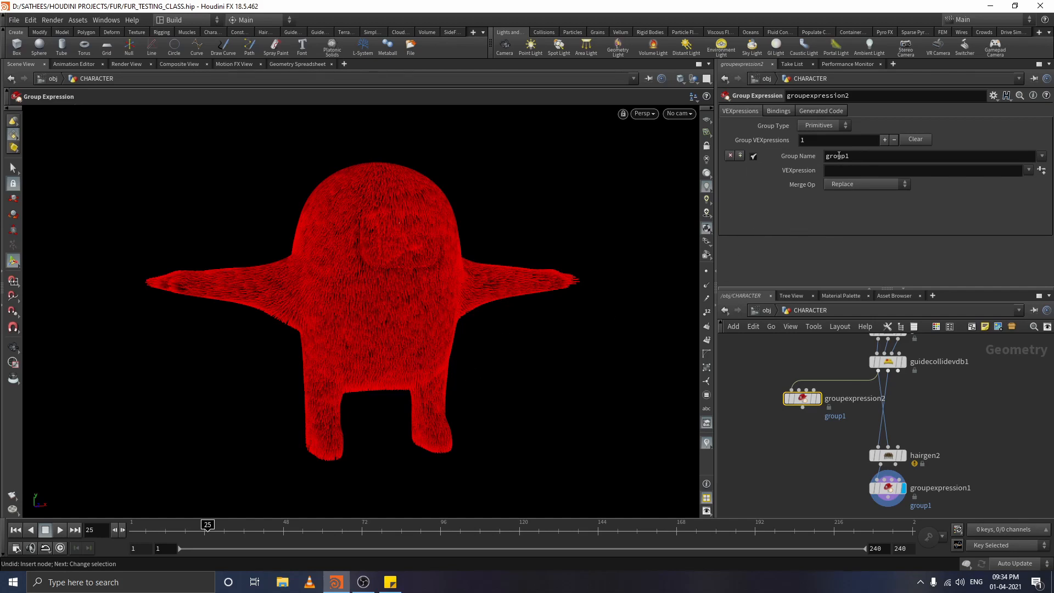
# - Set the Group Expression below Guide Collide With VDB to Points, name its group "roots", and apply the First Point of Primitive expression
pyautogui.click(821, 125)
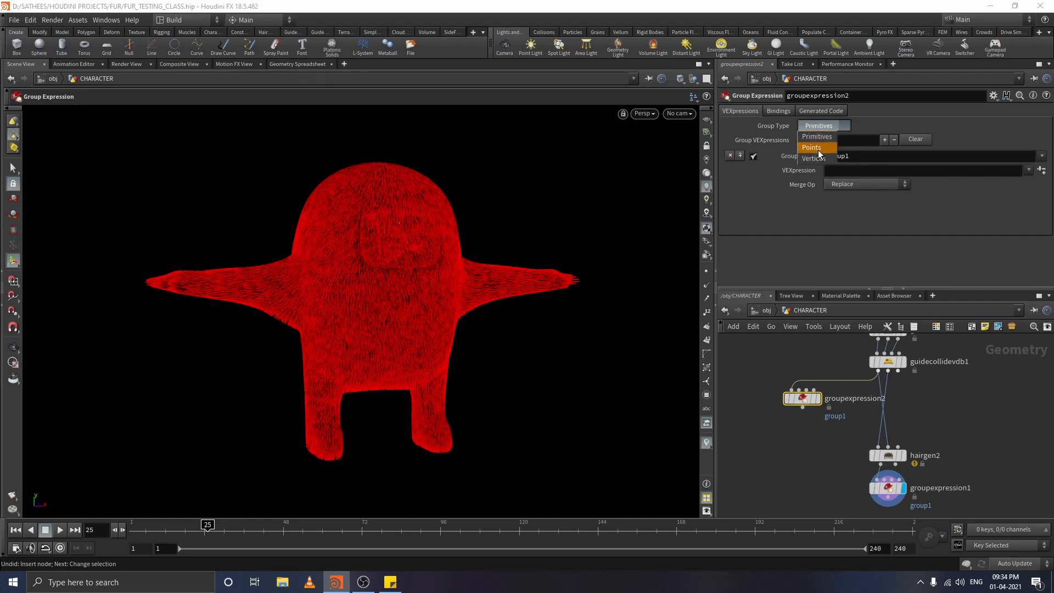
pyautogui.click(818, 150)
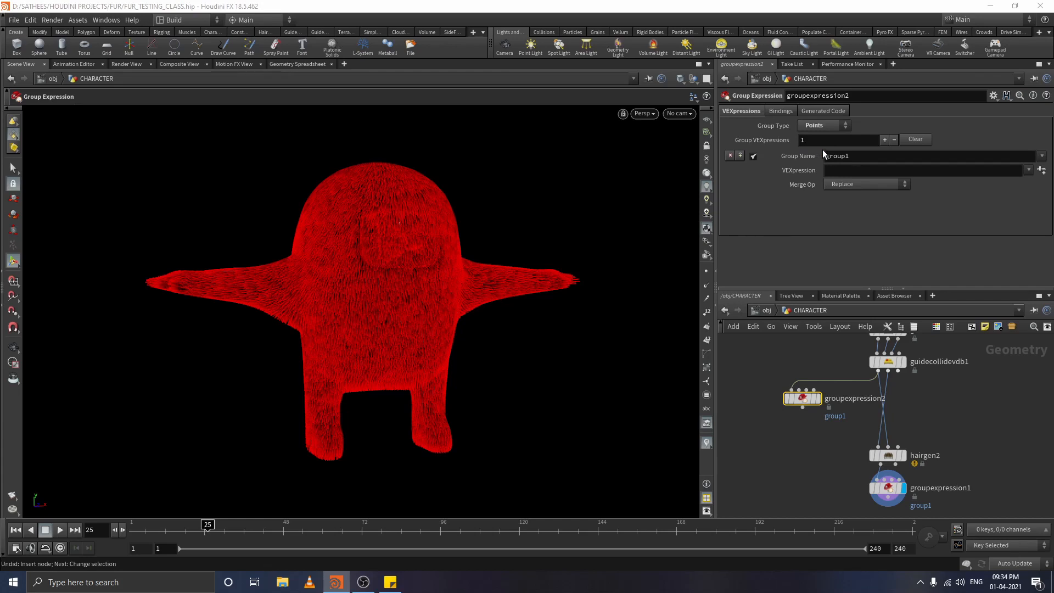
pyautogui.moveTo(888, 156); pyautogui.dragTo(562, 159)
pyautogui.write('r')
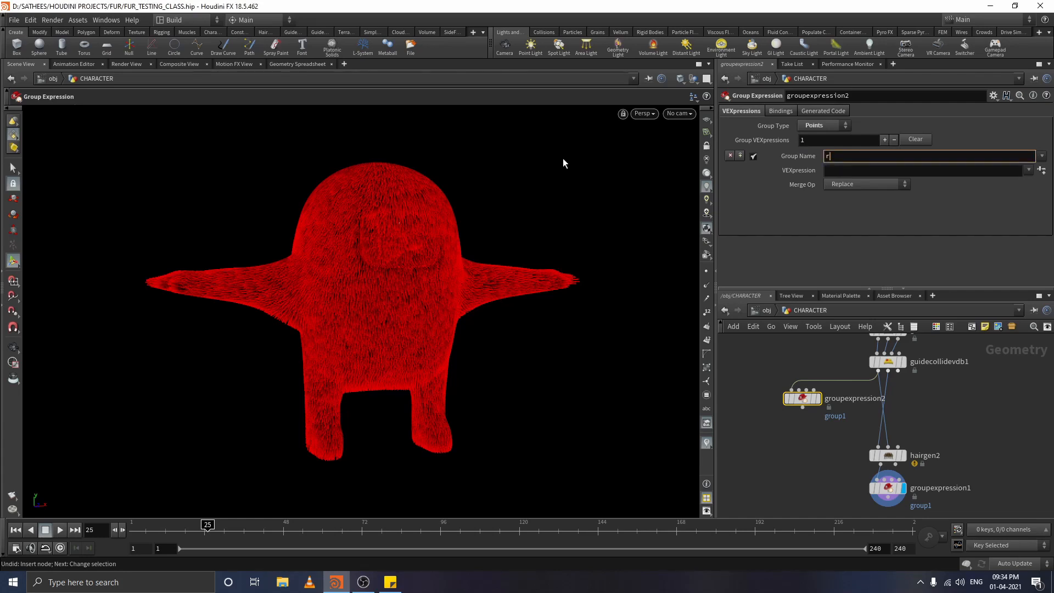
pyautogui.write('oots')
pyautogui.press('Return')
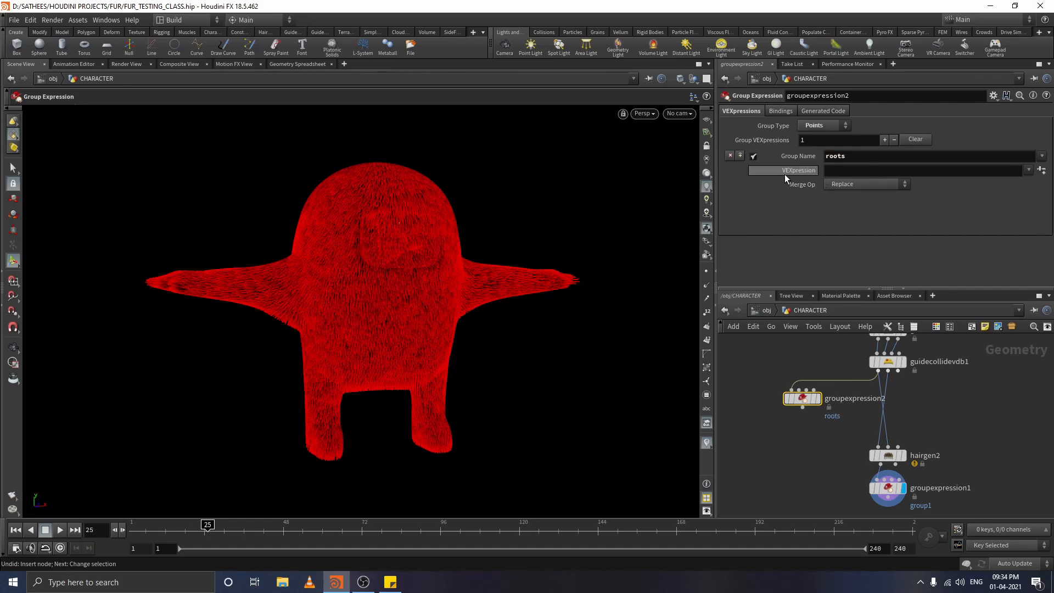
pyautogui.click(1027, 170)
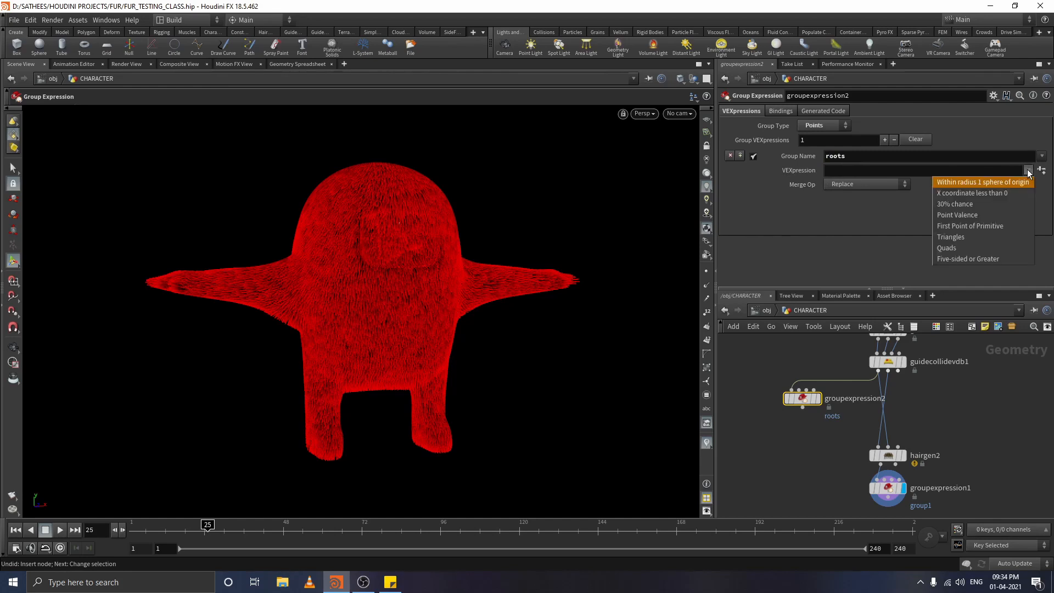
pyautogui.click(957, 228)
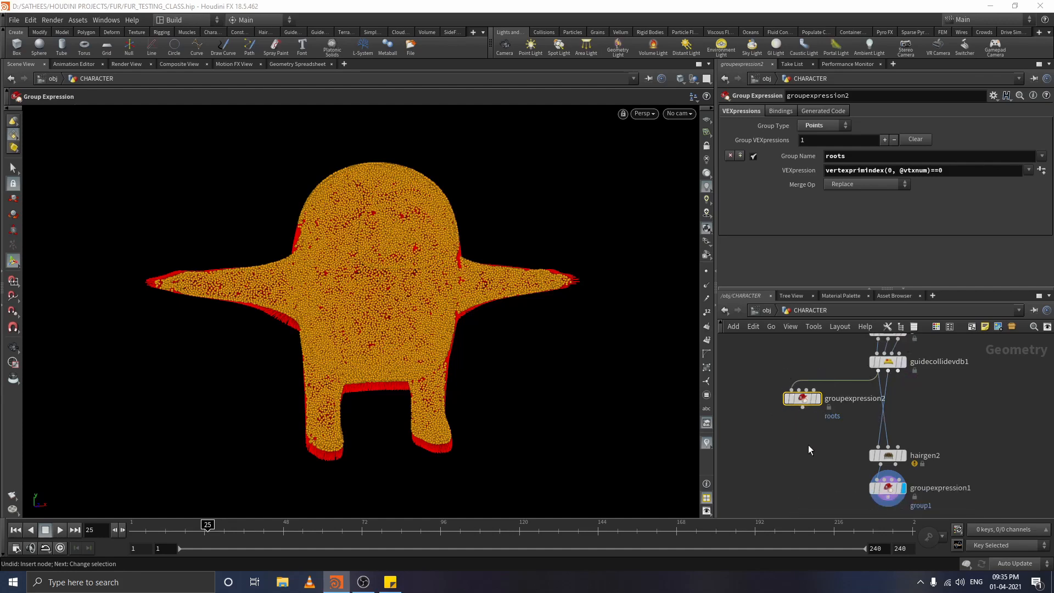
# - Add Vellum Configure Hair after the roots Group Expression, and wire its third input to Guide Collide With VDB's second output
pyautogui.press('Tab')
pyautogui.write('vell')
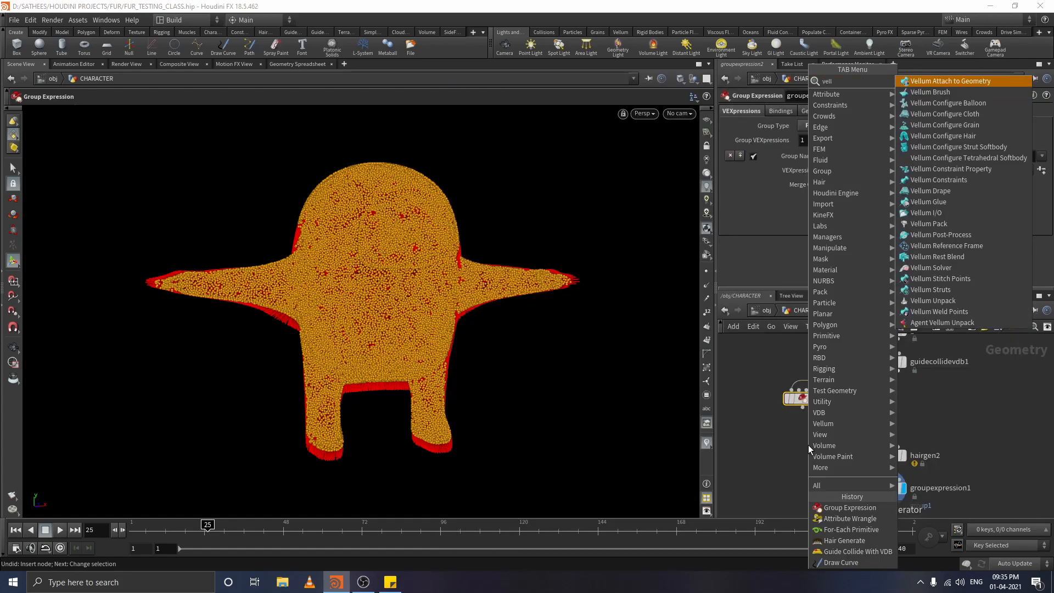
pyautogui.write('um hai')
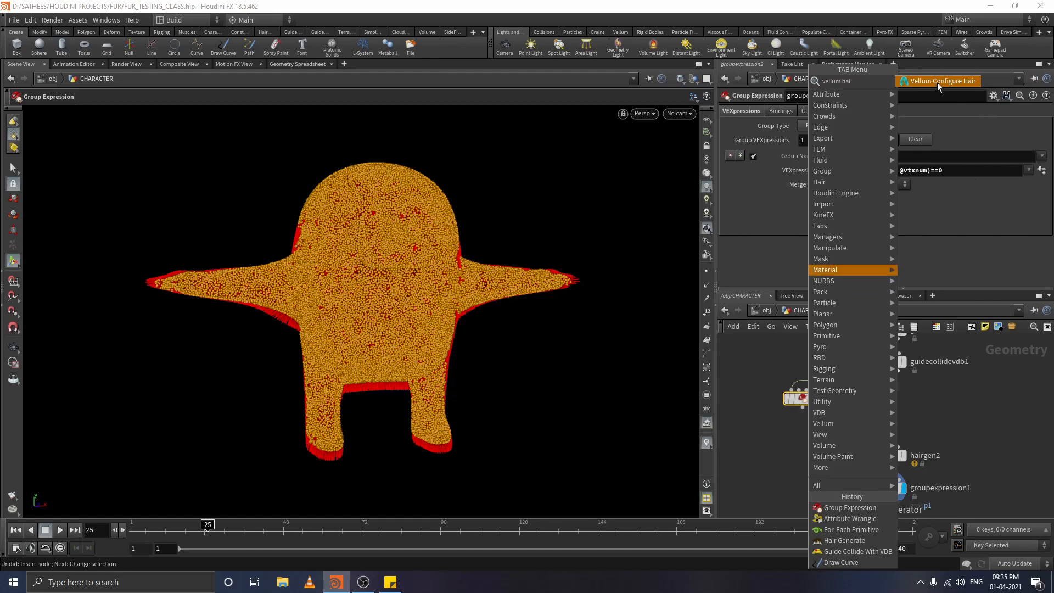
pyautogui.click(936, 83)
pyautogui.click(801, 440)
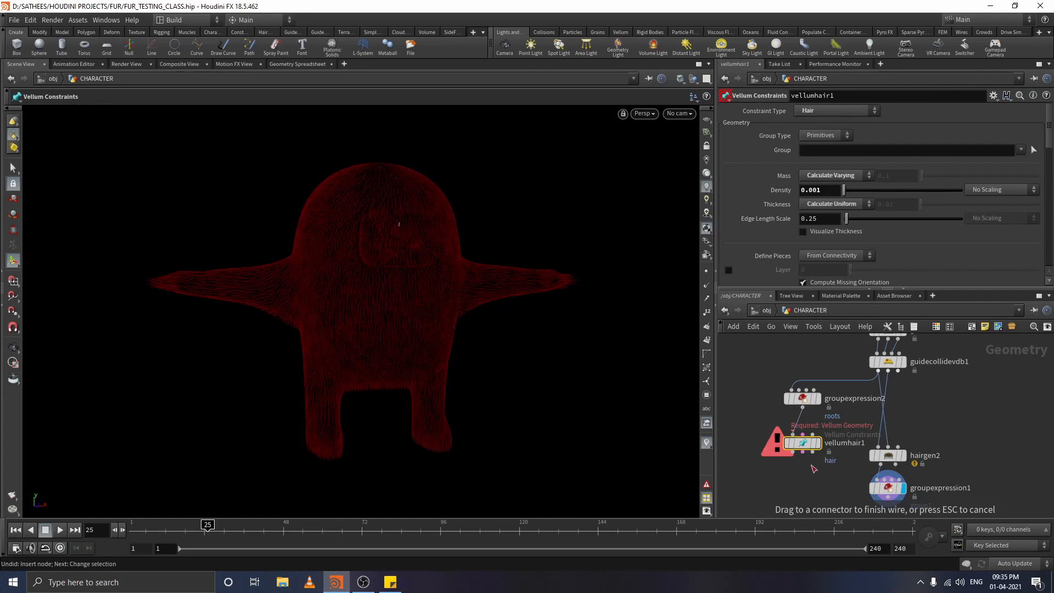
pyautogui.moveTo(812, 434); pyautogui.dragTo(889, 380)
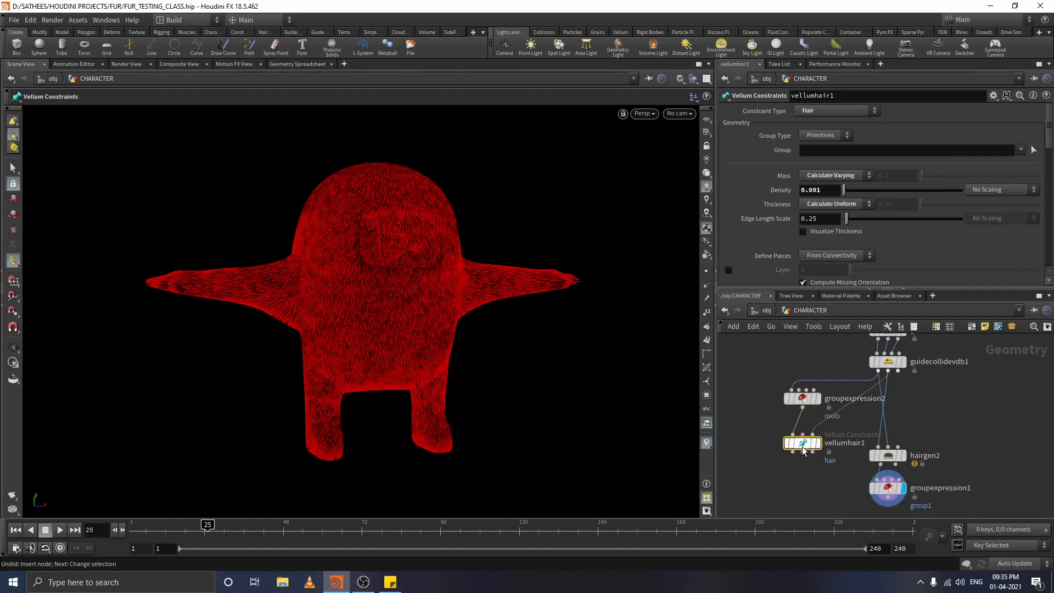
pyautogui.moveTo(803, 450); pyautogui.dragTo(796, 449)
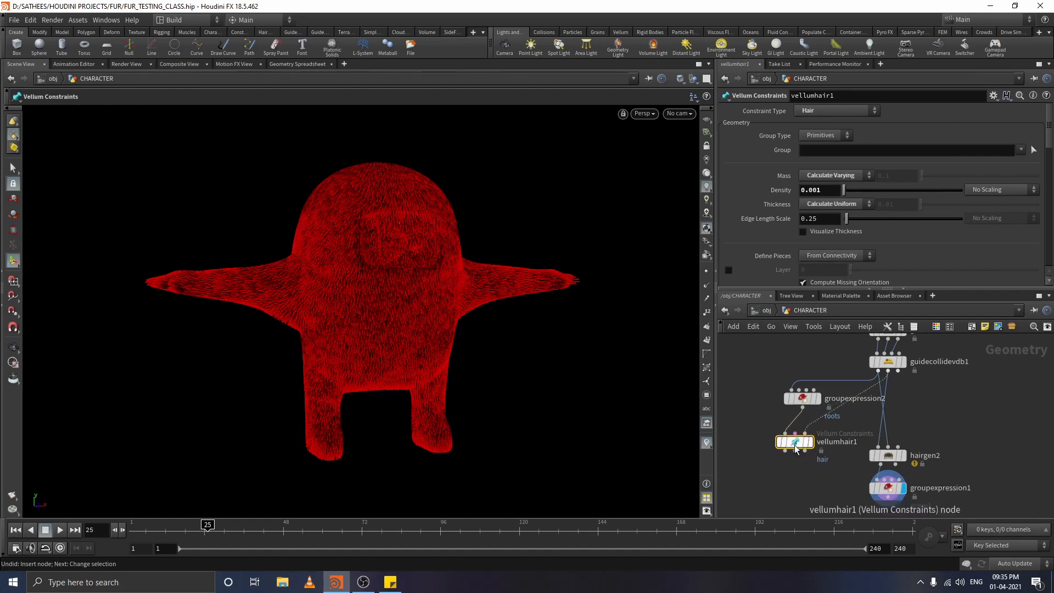
# - Set the Vellum hair's pin points to the roots group, and align the node closely below the roots Group Expression
pyautogui.moveTo(801, 449)
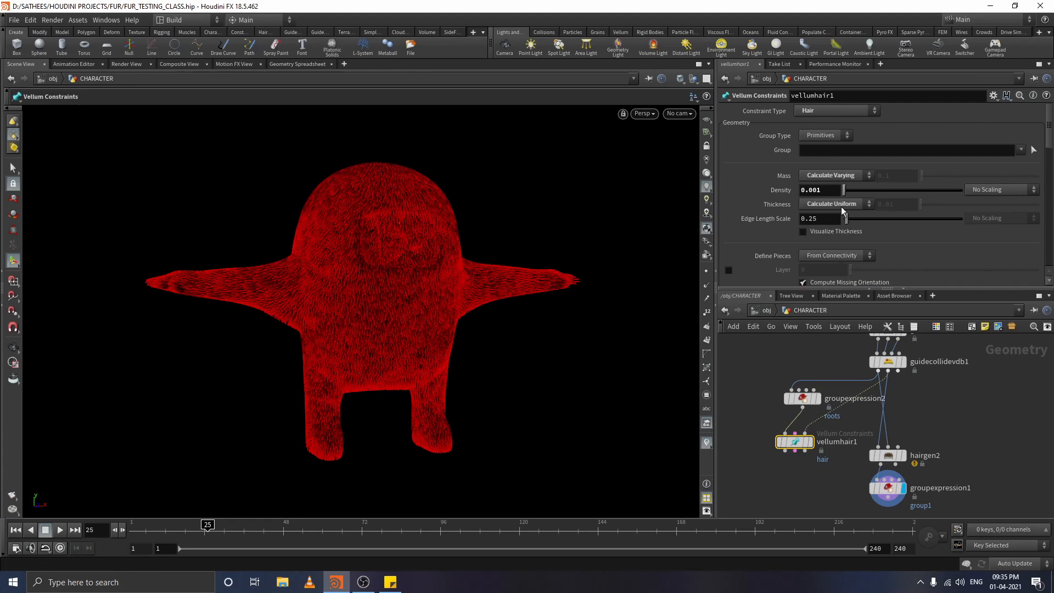
pyautogui.scroll(-1, 810, 200)
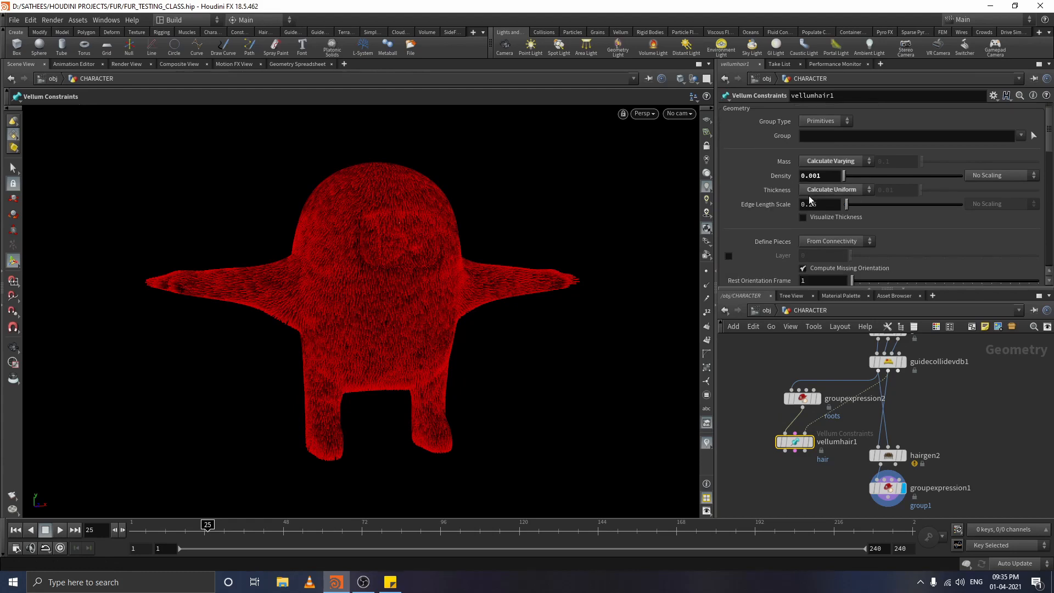
pyautogui.scroll(-10, 810, 199)
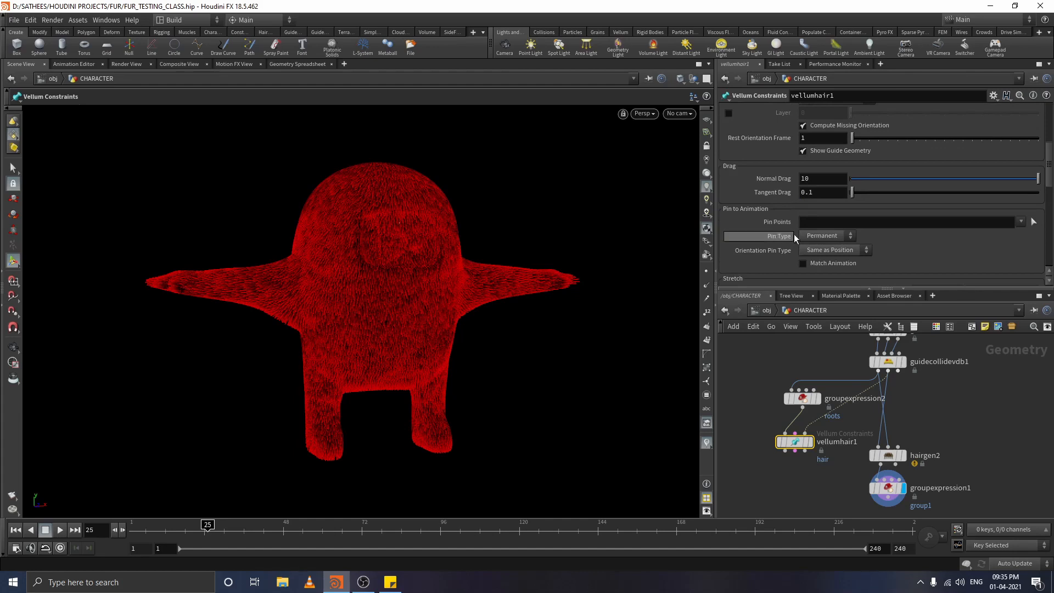
pyautogui.click(1020, 221)
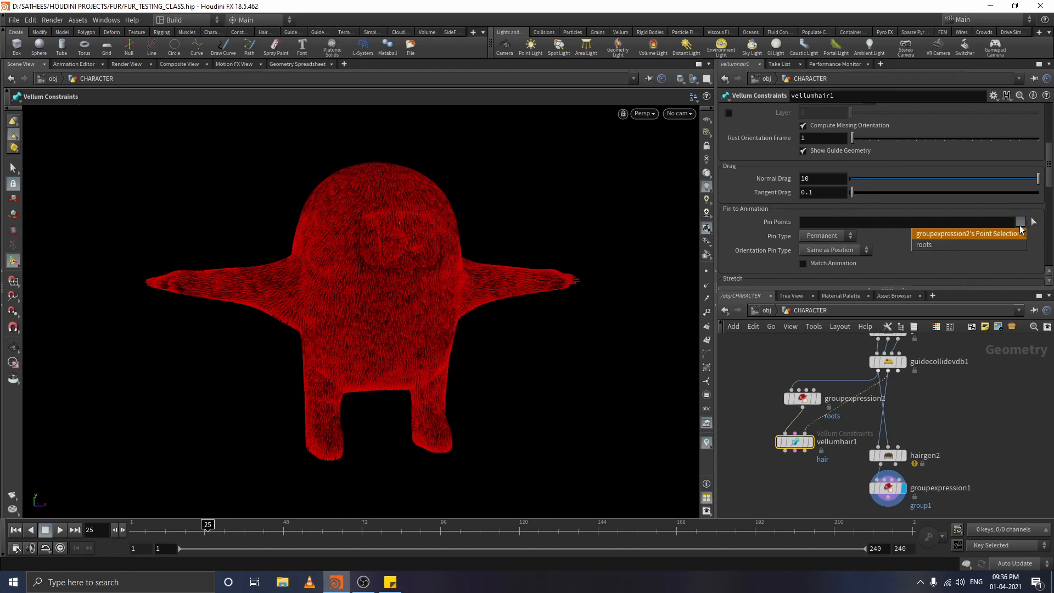
pyautogui.click(937, 245)
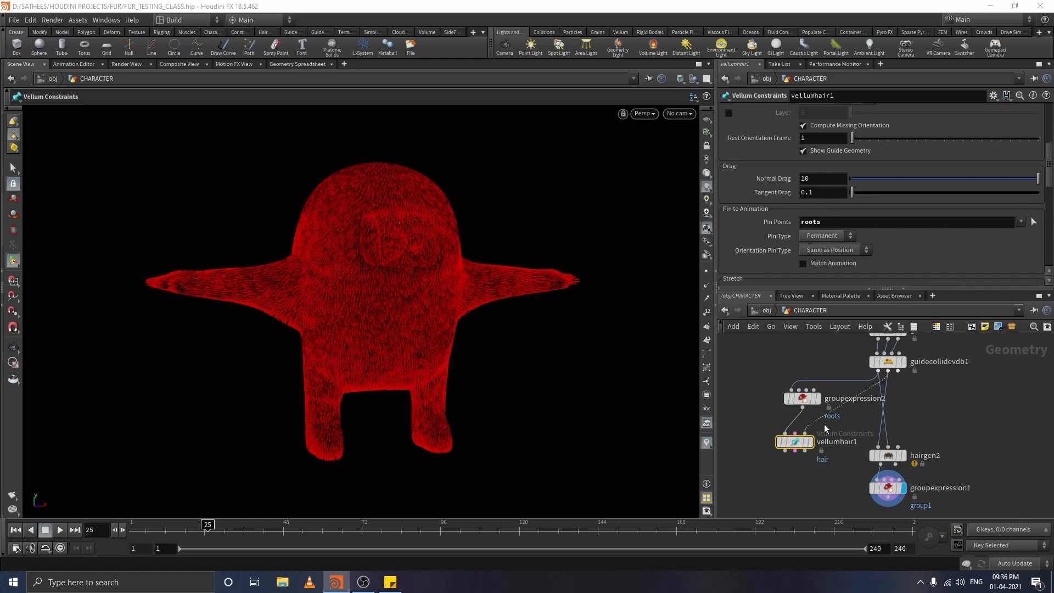
pyautogui.moveTo(807, 448); pyautogui.dragTo(815, 447)
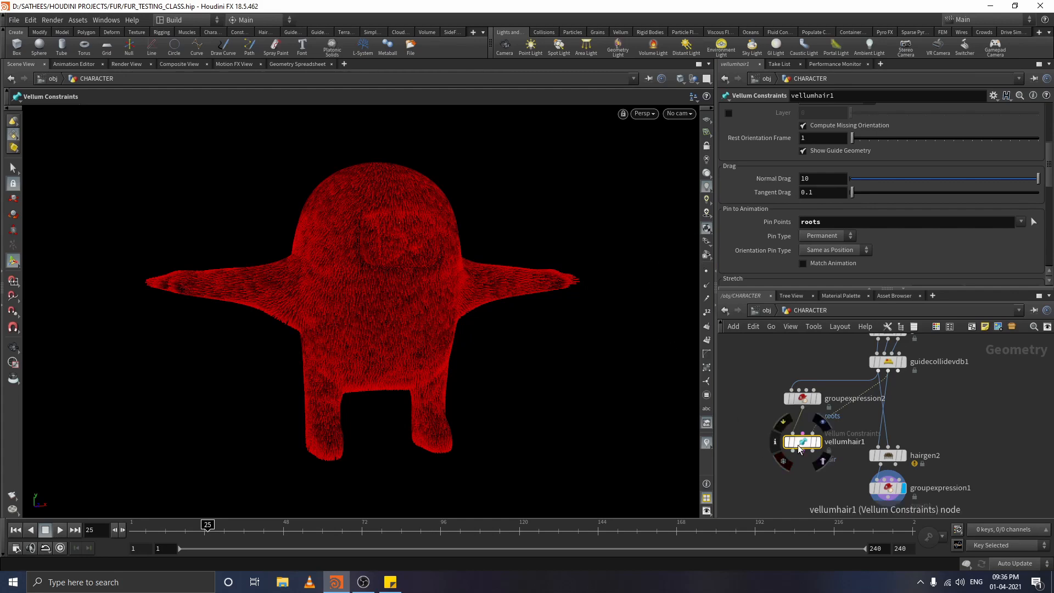
pyautogui.moveTo(803, 448); pyautogui.dragTo(801, 442)
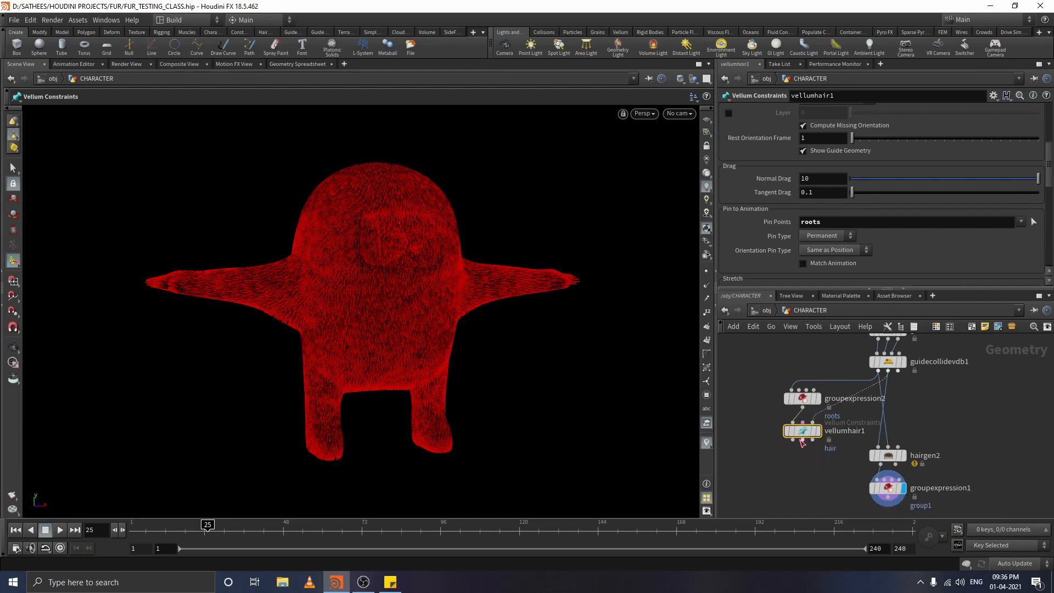
# - Add a Vellum Solver below the Vellum hair node, feed it from all three of that node's outputs, and display it
pyautogui.press('Tab')
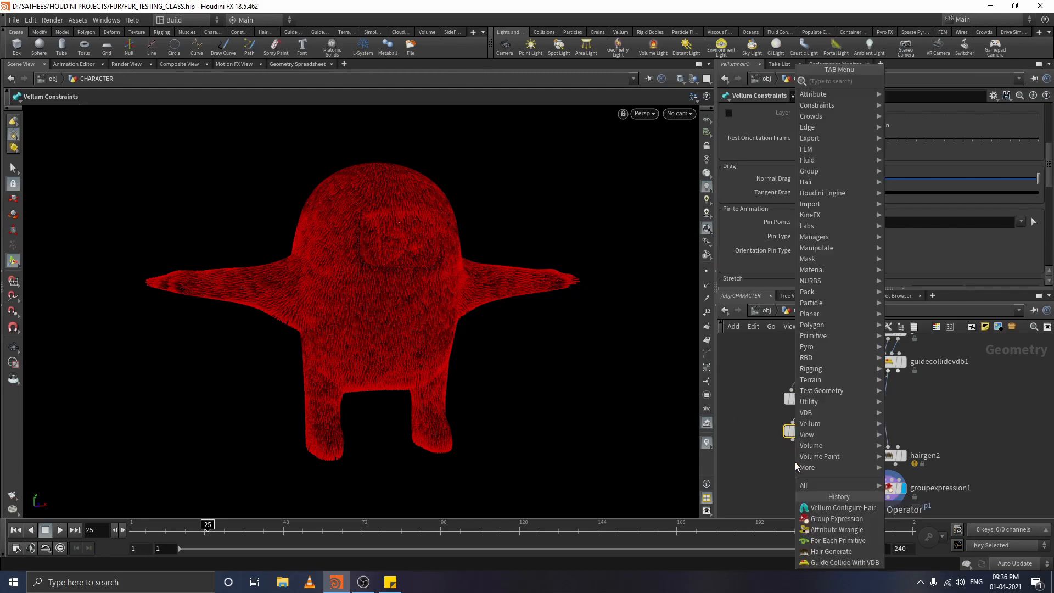
pyautogui.write('vellum')
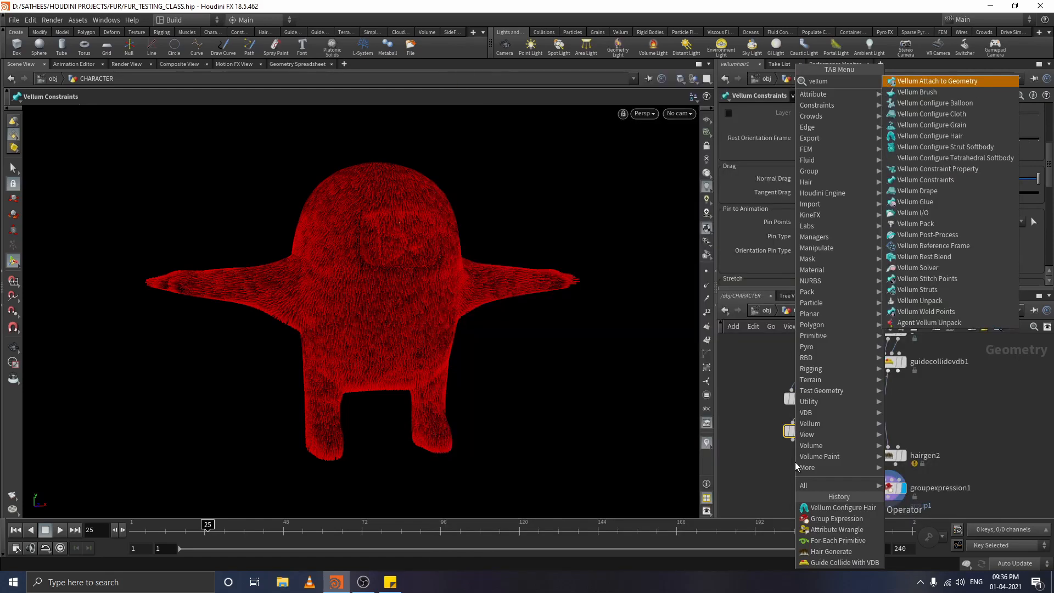
pyautogui.write(' solver')
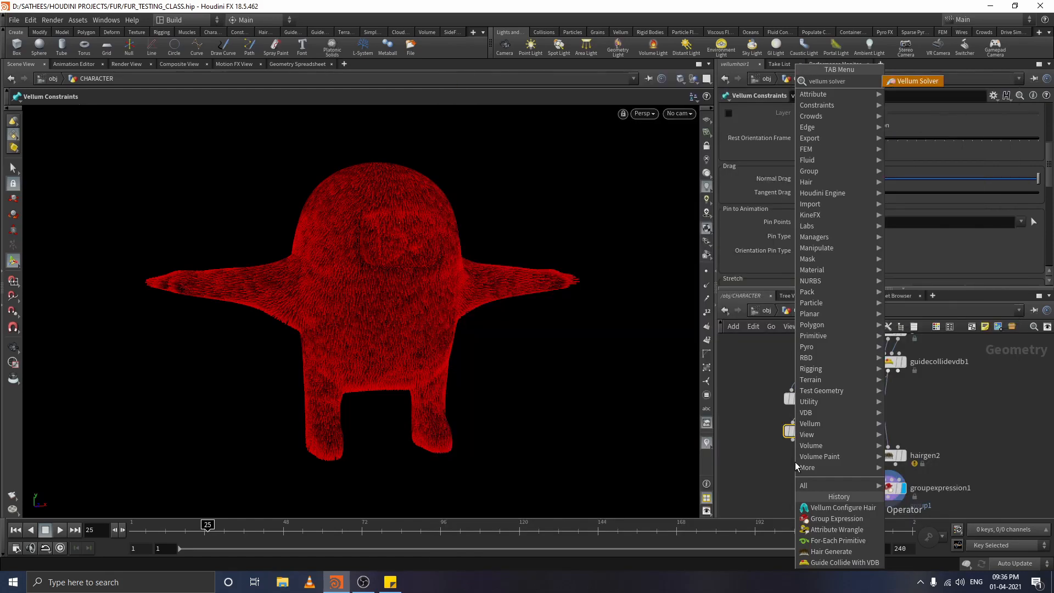
pyautogui.click(907, 82)
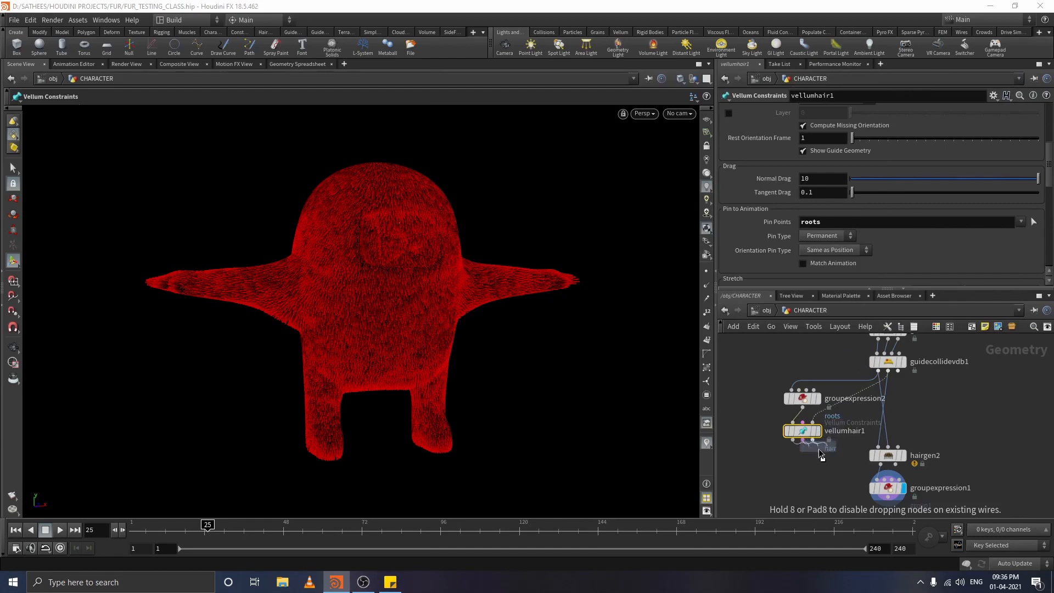
pyautogui.click(818, 450)
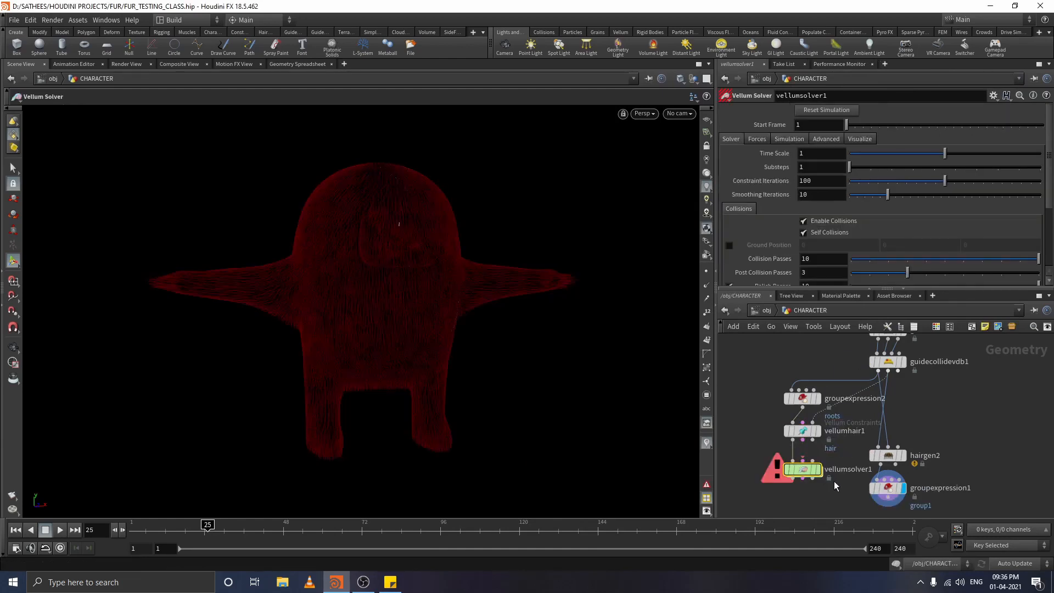
pyautogui.click(818, 469)
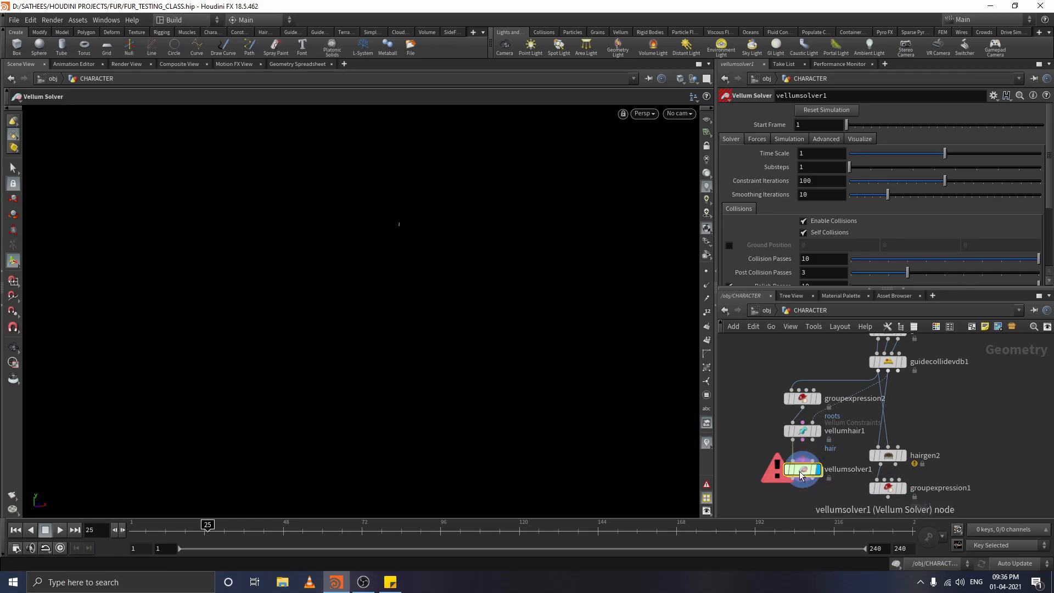
pyautogui.moveTo(800, 475)
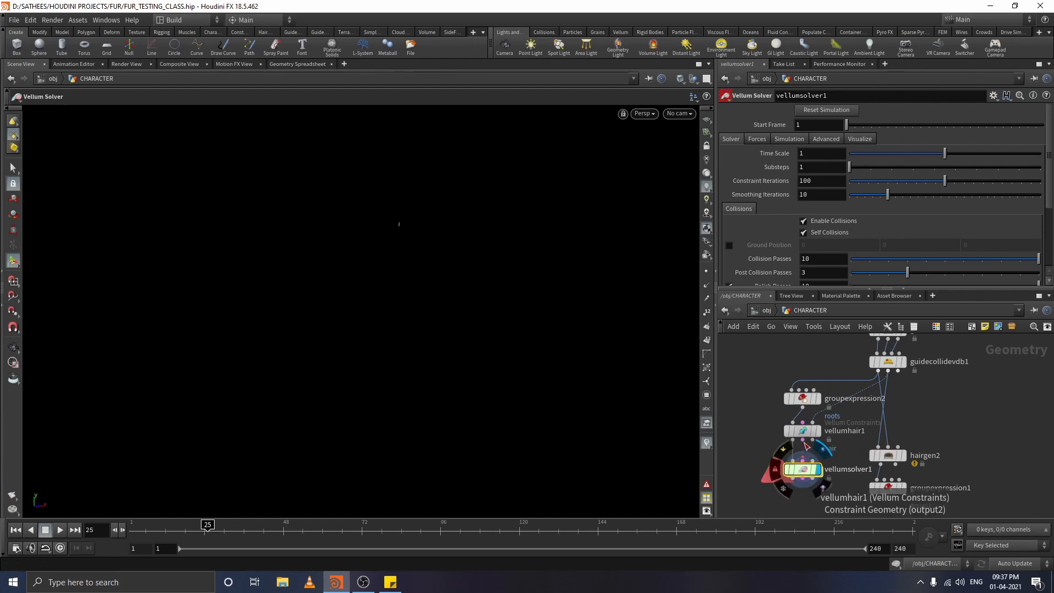
pyautogui.click(807, 459)
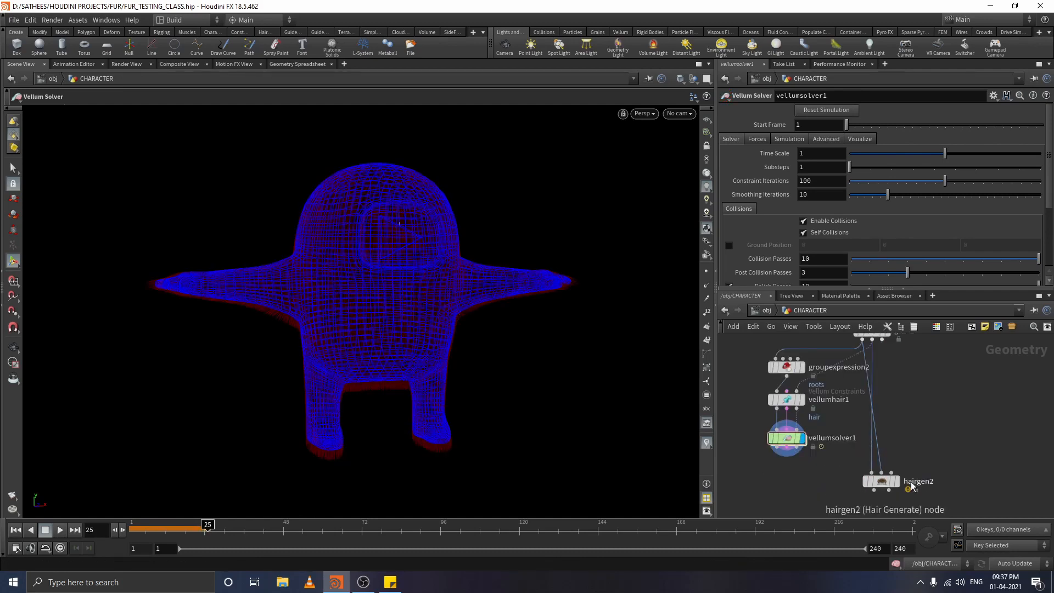
# - Add an Attribute Delete directly below the Vellum Solver, fed by the solver's first output
pyautogui.moveTo(884, 483); pyautogui.dragTo(881, 488)
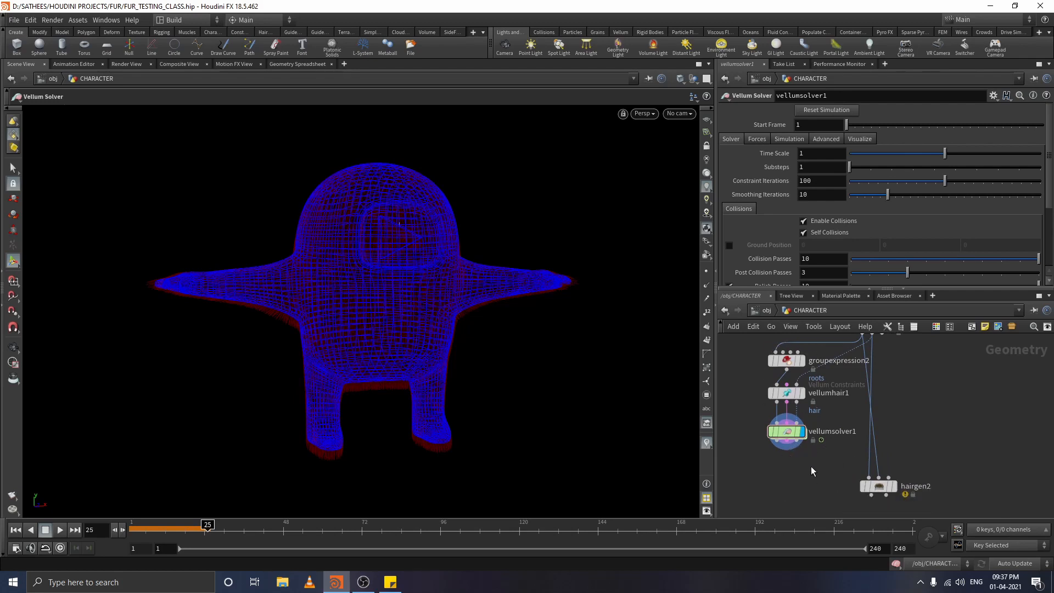
pyautogui.press('Tab')
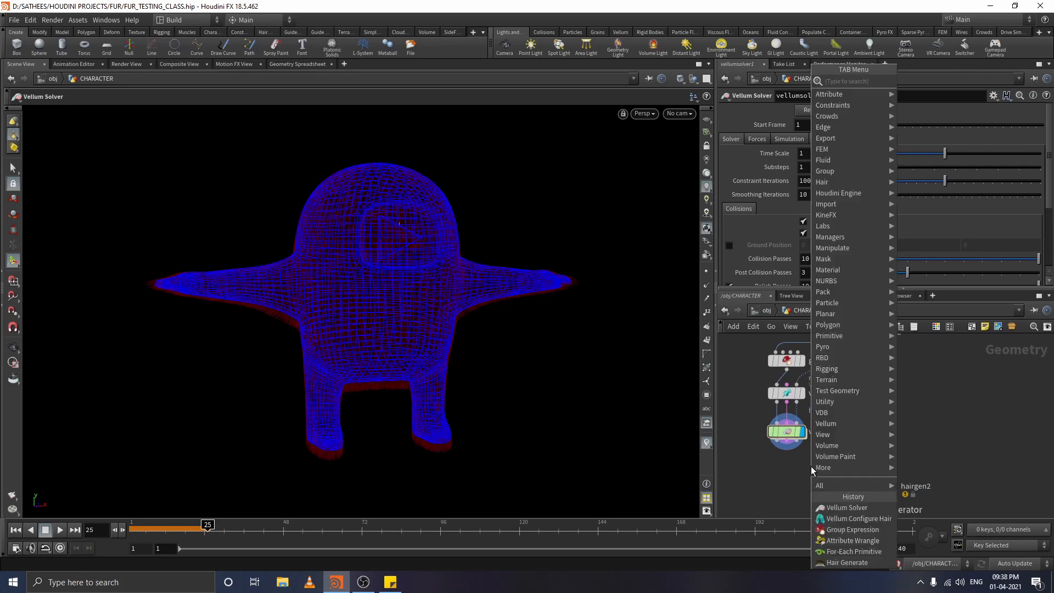
pyautogui.write('attr')
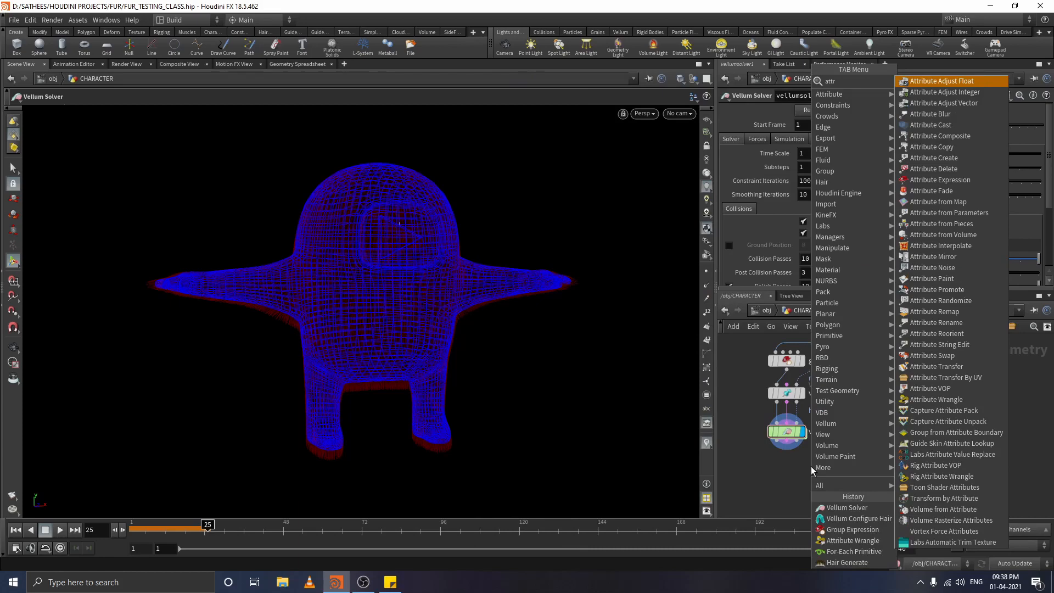
pyautogui.write('dele')
pyautogui.press('Return')
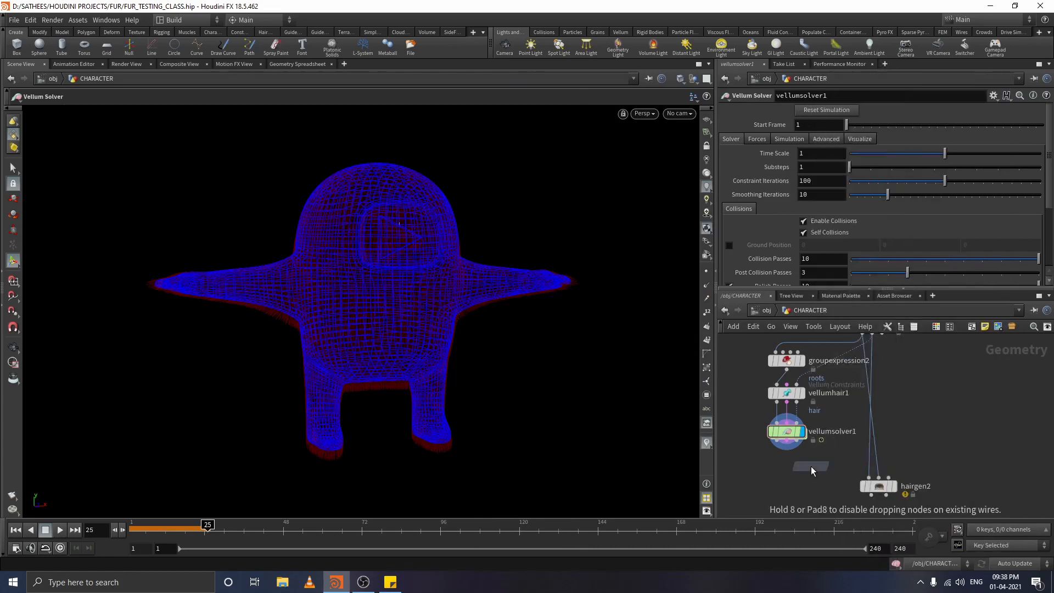
pyautogui.click(794, 472)
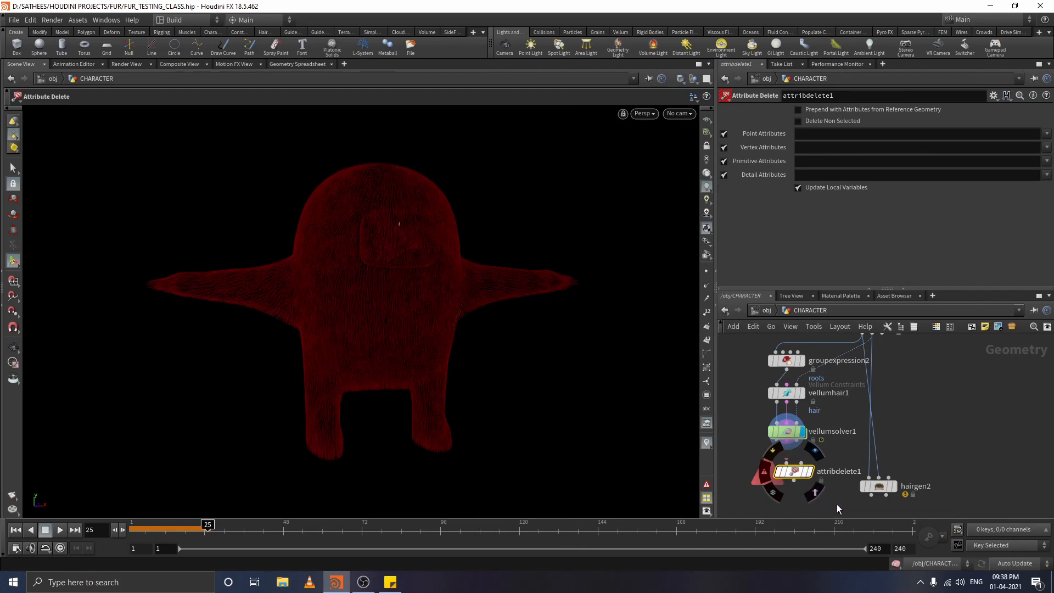
pyautogui.moveTo(787, 440); pyautogui.dragTo(787, 471)
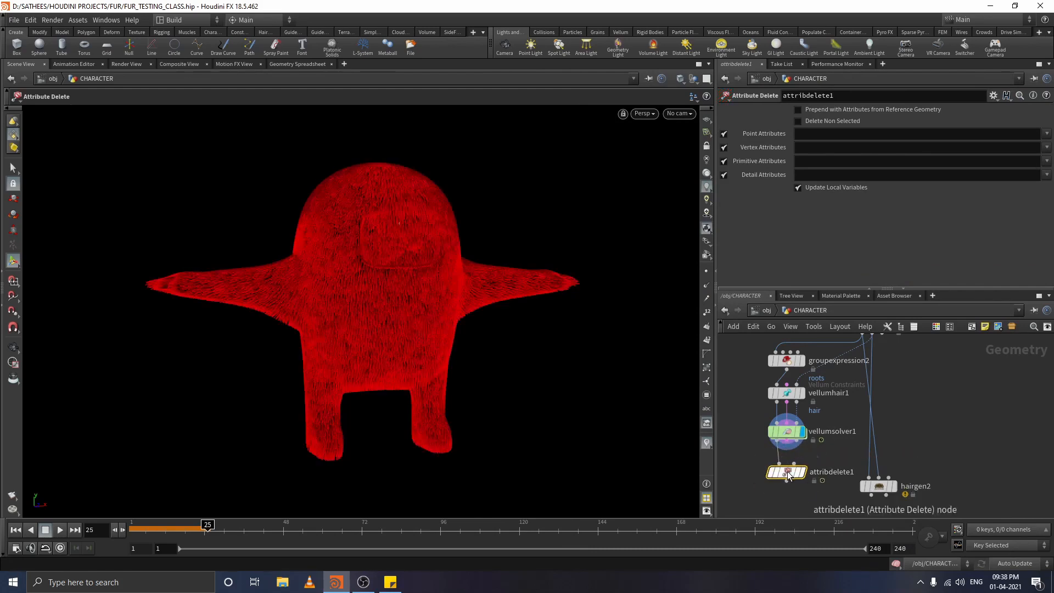
# - Set the Attribute Delete's point attributes to "* ^ Cd ^ v", picking the color and velocity attributes
pyautogui.click(820, 135)
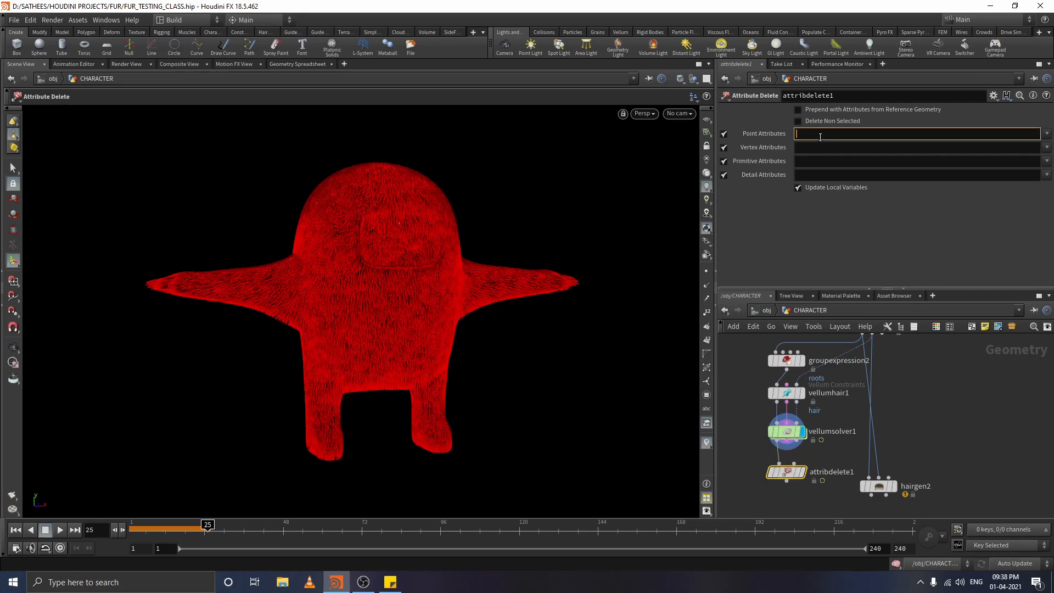
pyautogui.write('*')
pyautogui.write('^')
pyautogui.click(1046, 136)
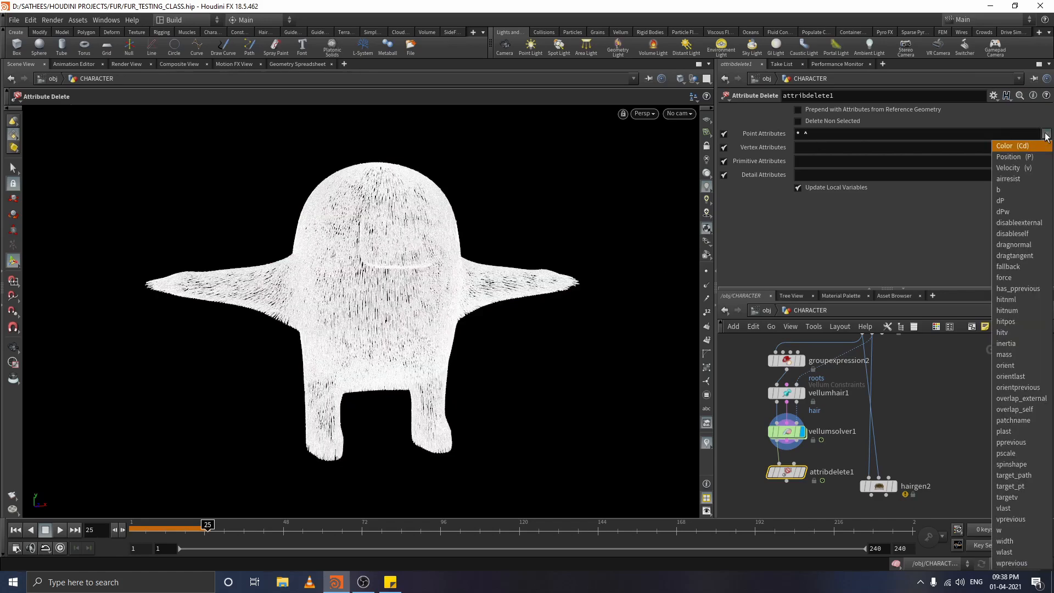
pyautogui.click(1040, 148)
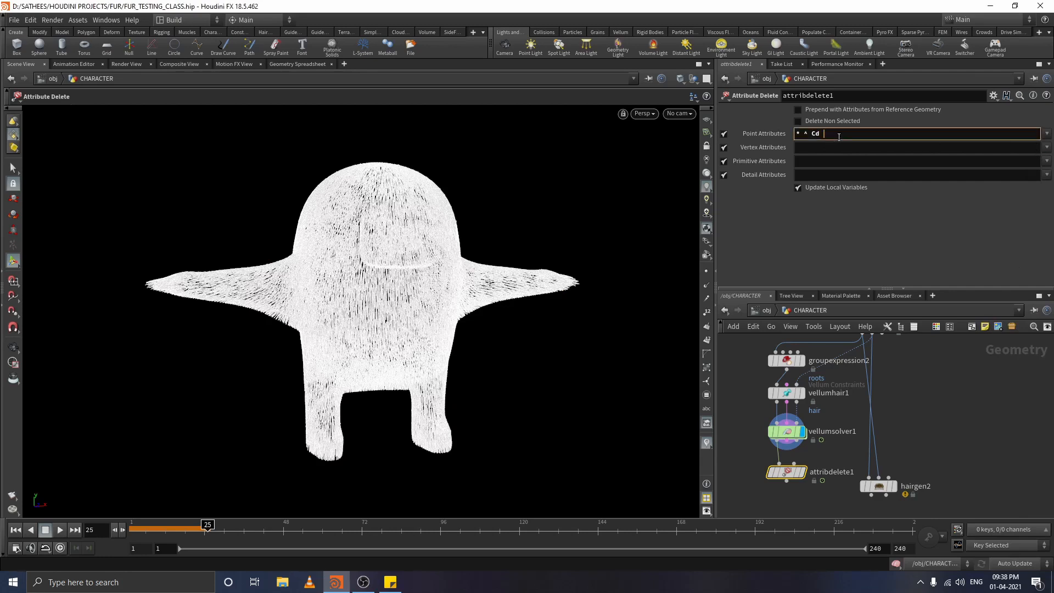
pyautogui.write('^')
pyautogui.click(1047, 133)
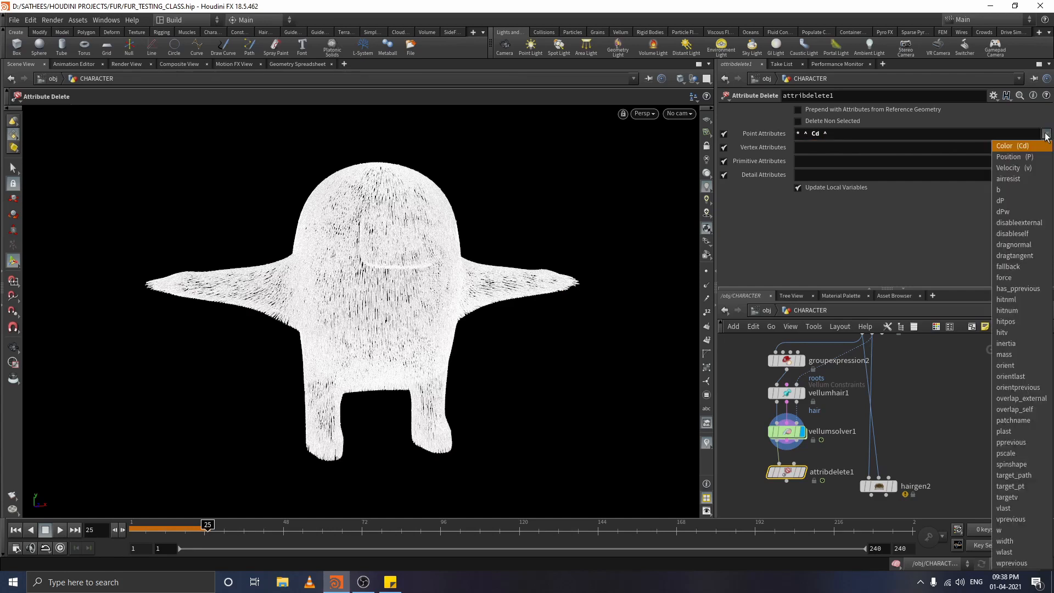
pyautogui.click(1031, 168)
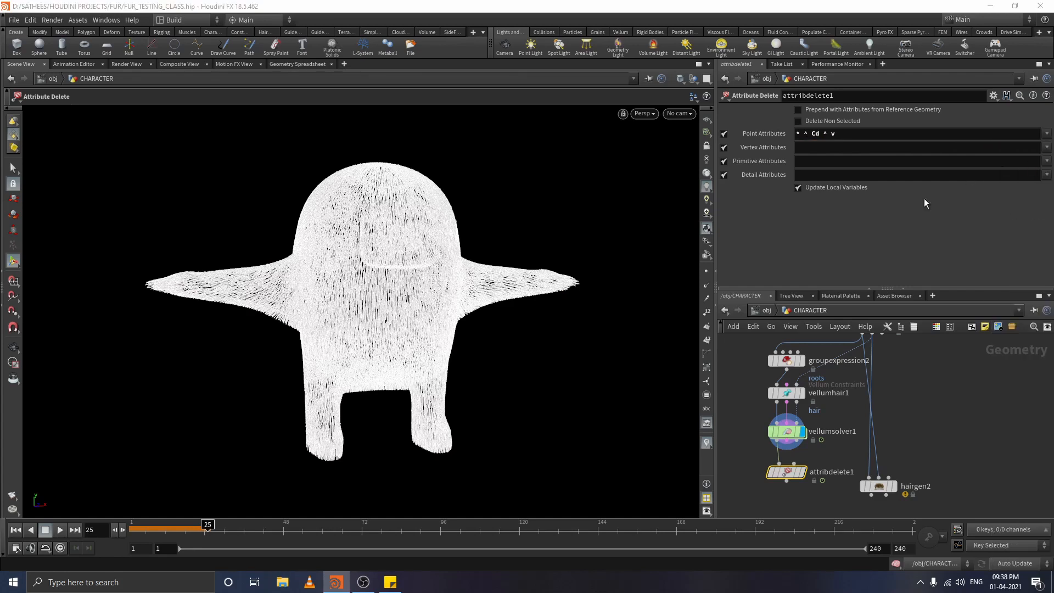
# - Set both the primitive and the detail attributes of the Attribute Delete to "*"
pyautogui.click(810, 160)
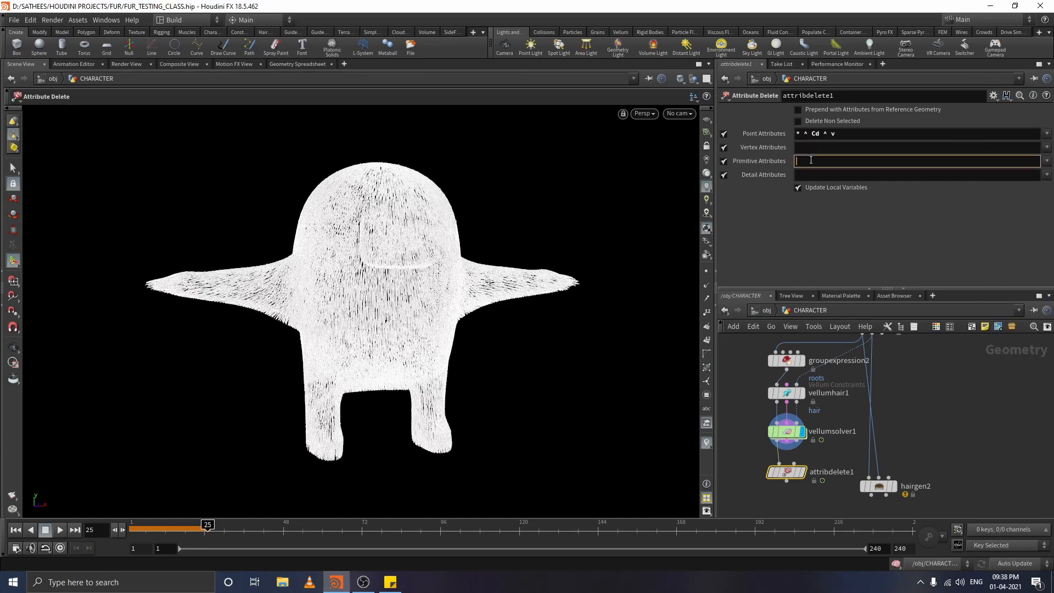
pyautogui.write('*')
pyautogui.click(807, 174)
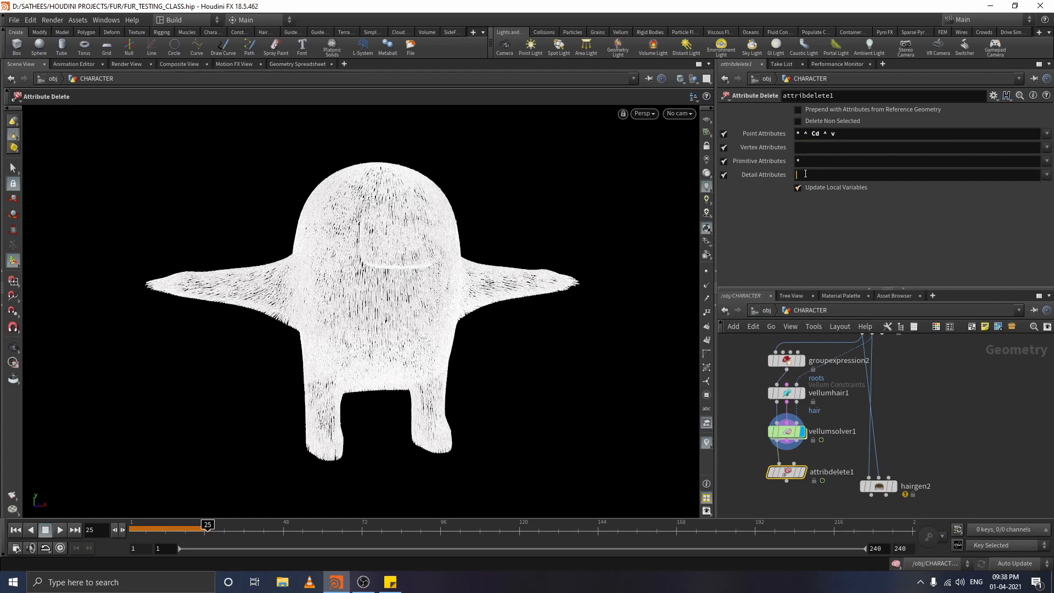
pyautogui.write('*')
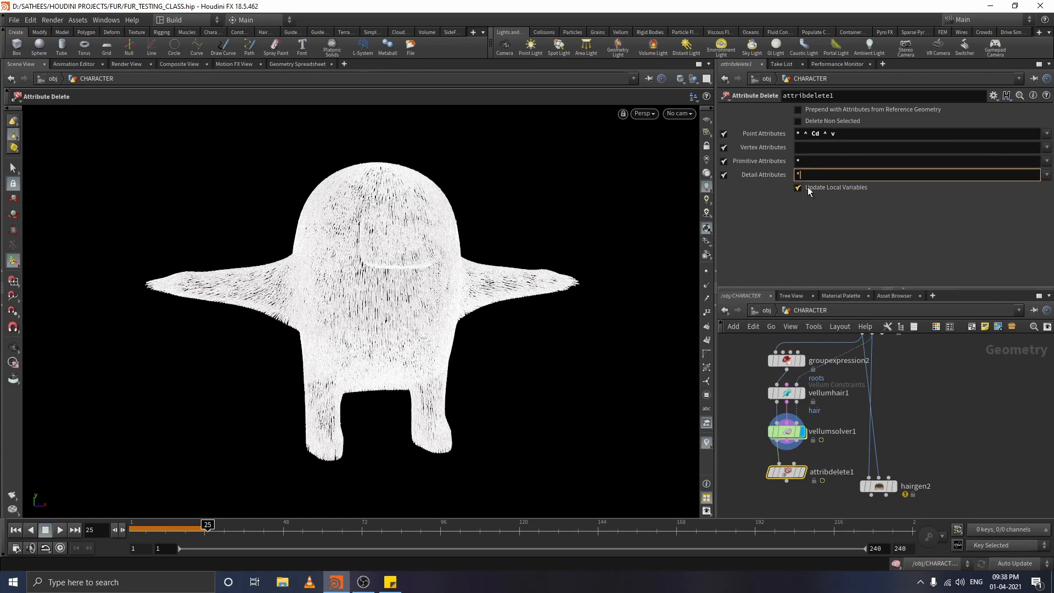
# - Correct the Attribute Delete's point attributes pattern to "* ^Cd ^v", without spaces after the carets
pyautogui.click(812, 133)
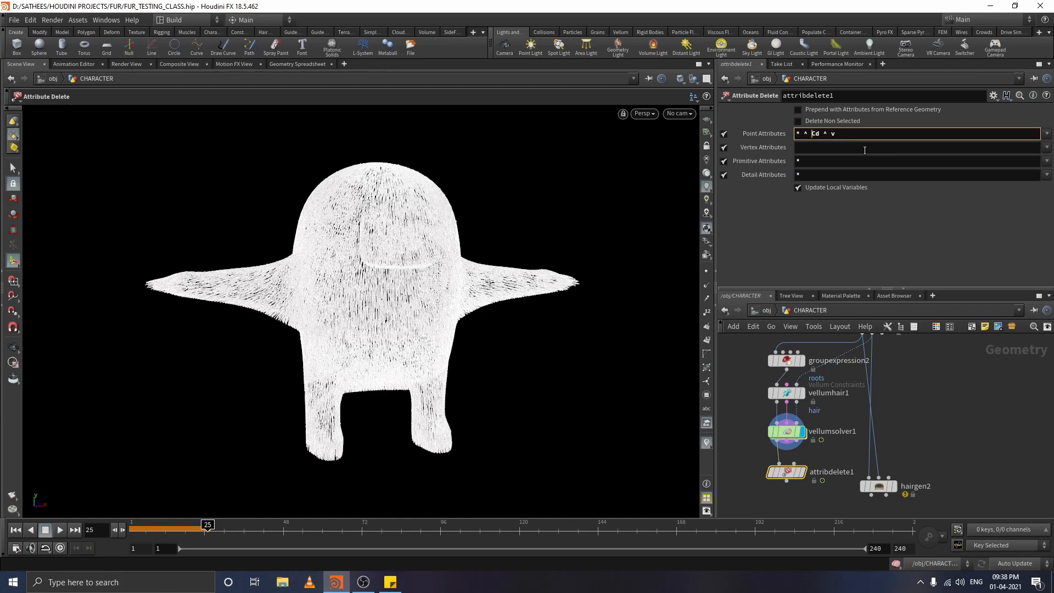
pyautogui.press('BackSpace')
pyautogui.press('End')
pyautogui.press('BackSpace')
pyautogui.click(1046, 134)
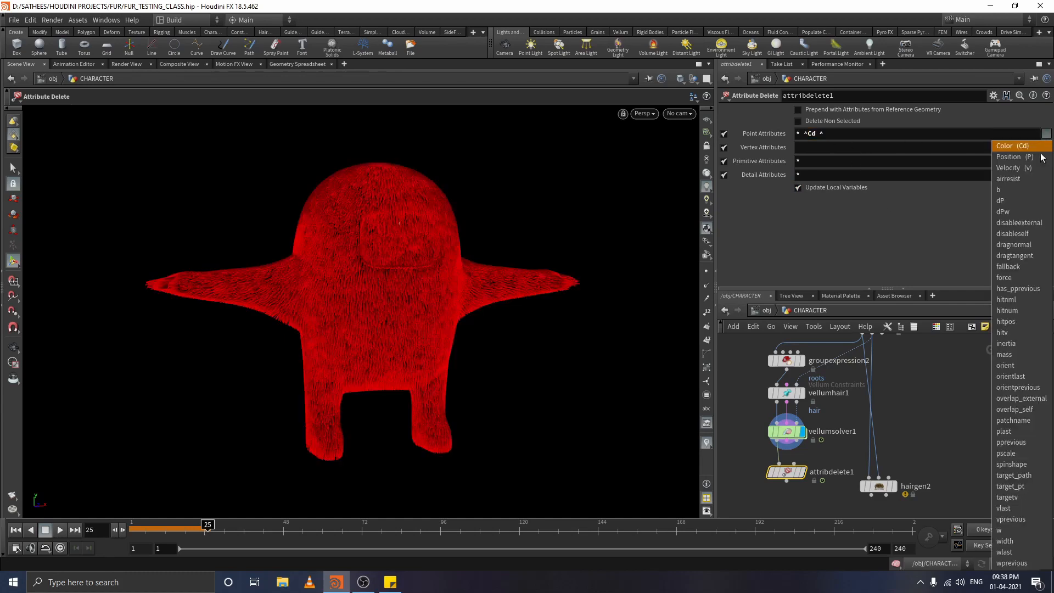
pyautogui.click(1011, 167)
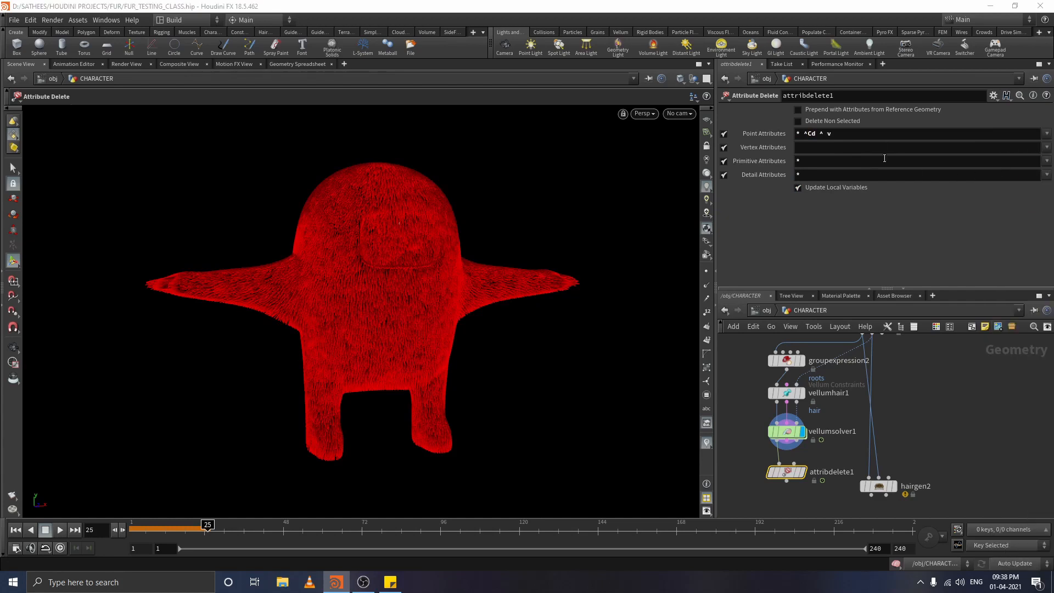
pyautogui.click(827, 134)
pyautogui.press('BackSpace')
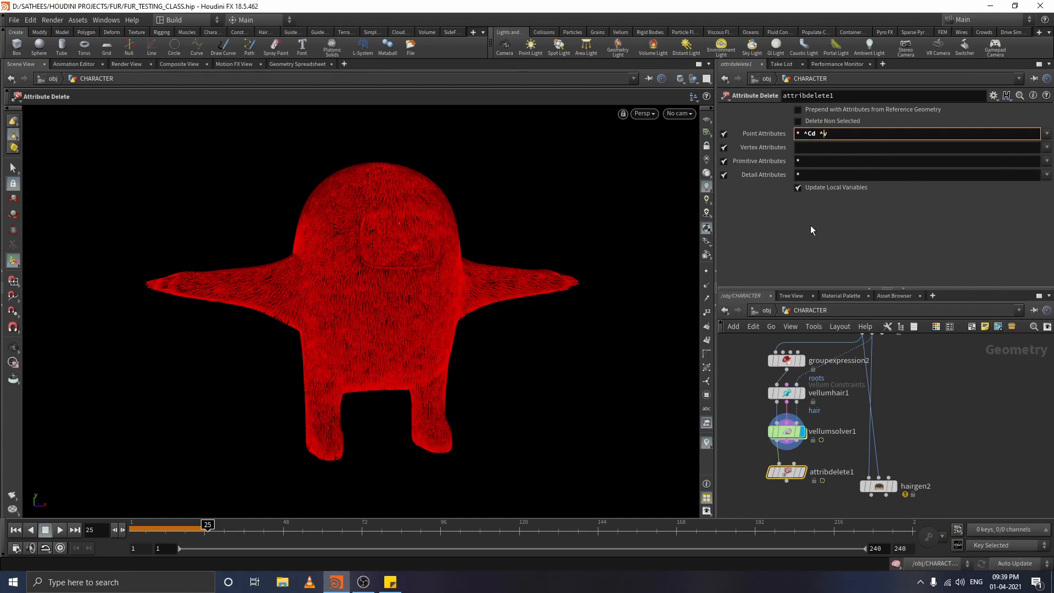
pyautogui.press('Return')
# - Move the second Hair Generate lower, and add a Guide Skin Attribute Lookup fed by the Attribute Delete's output
pyautogui.moveTo(811, 495); pyautogui.dragTo(807, 433, button='middle')
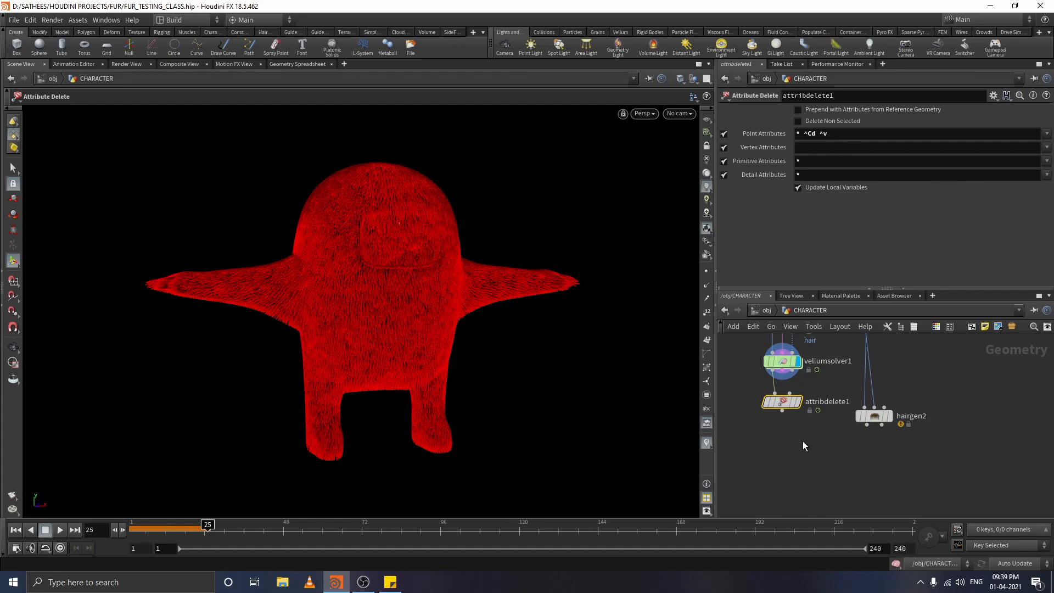
pyautogui.moveTo(874, 417); pyautogui.dragTo(881, 455)
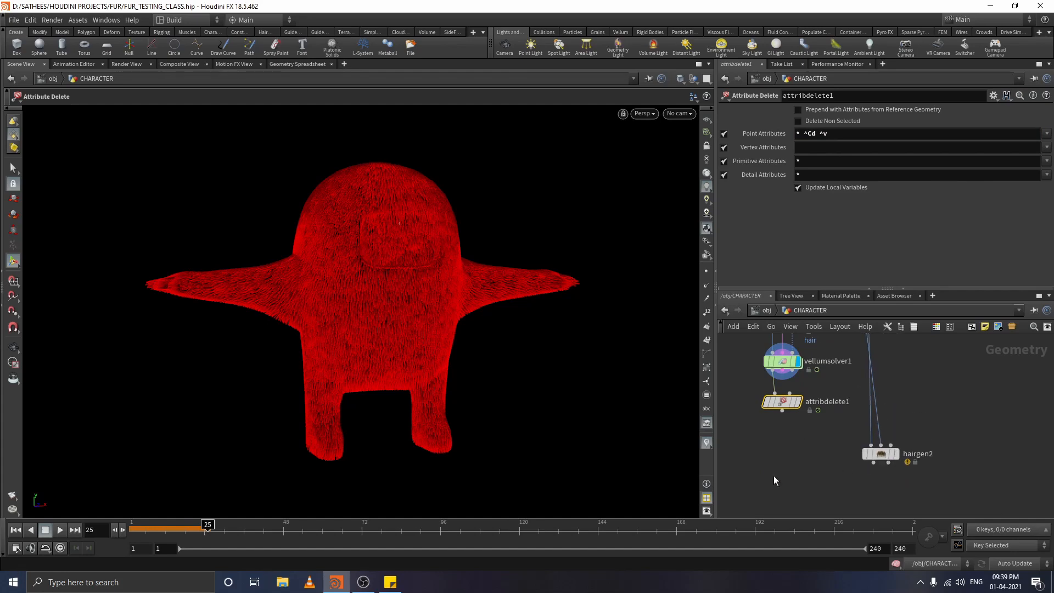
pyautogui.press('Tab')
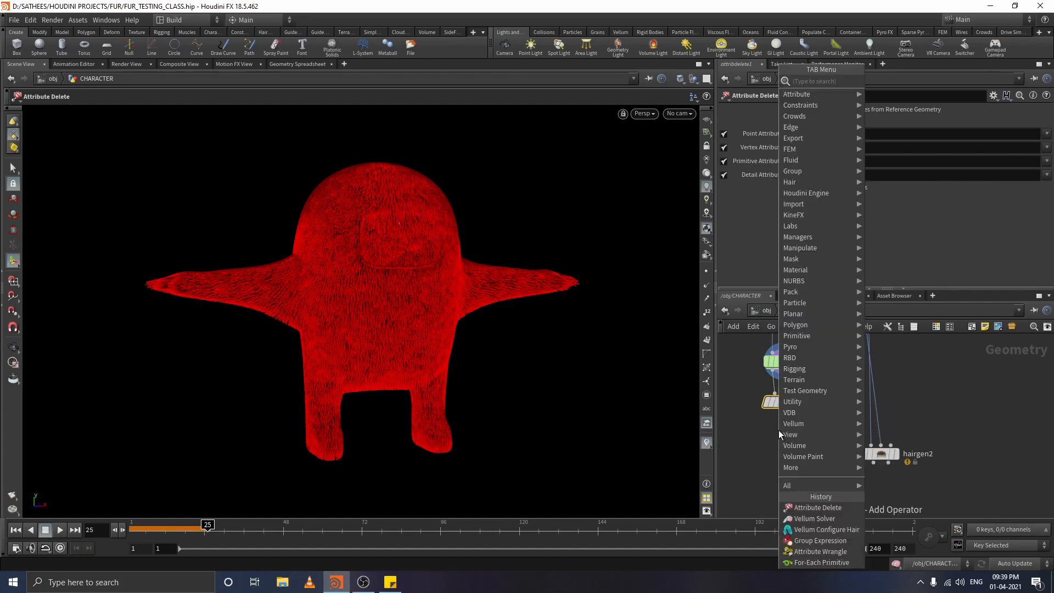
pyautogui.write('attr')
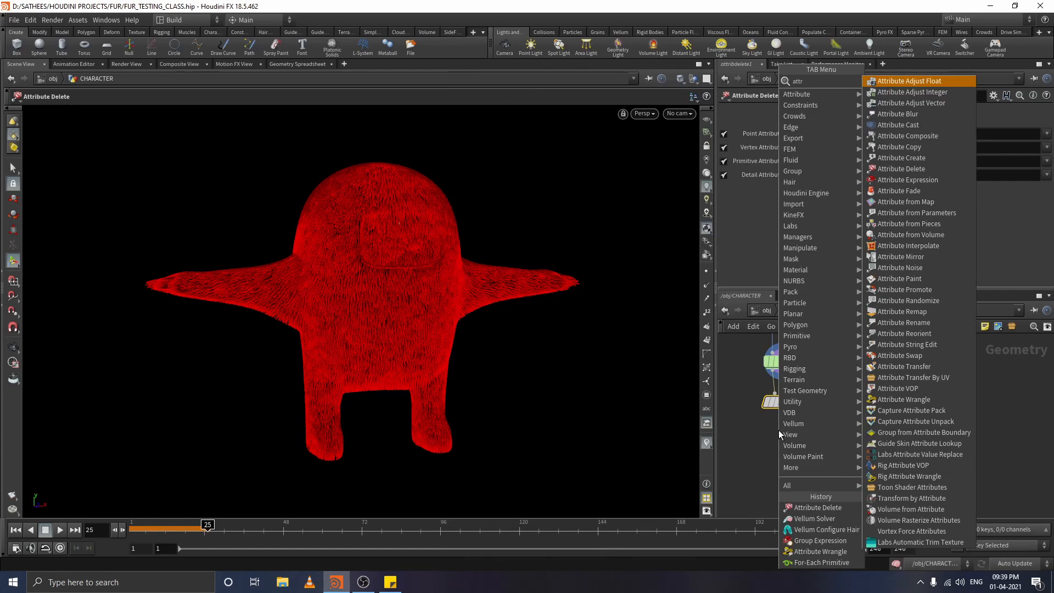
pyautogui.write('look')
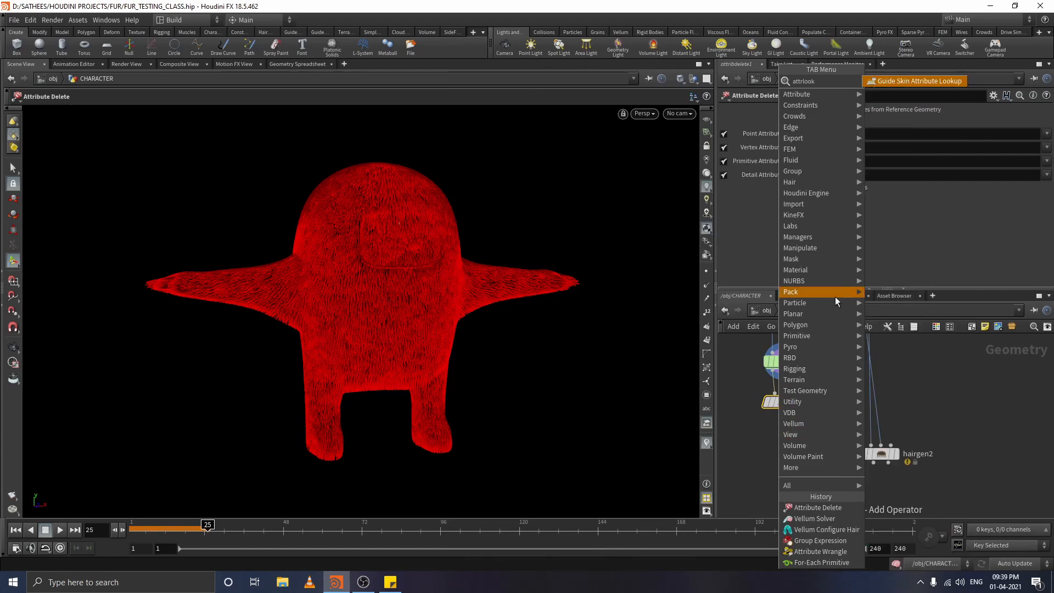
pyautogui.click(917, 84)
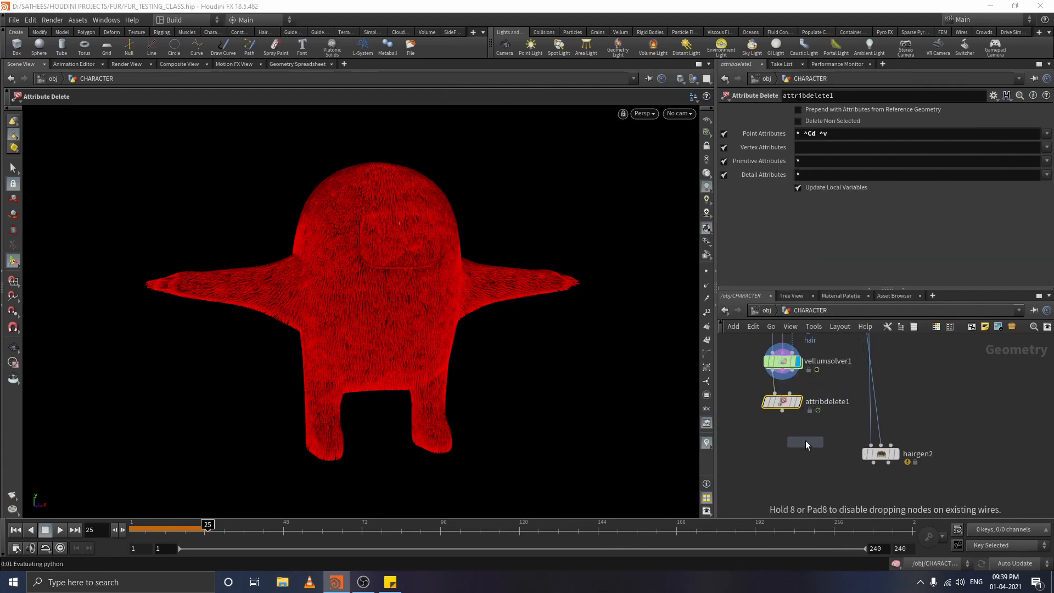
pyautogui.click(805, 440)
pyautogui.click(782, 411)
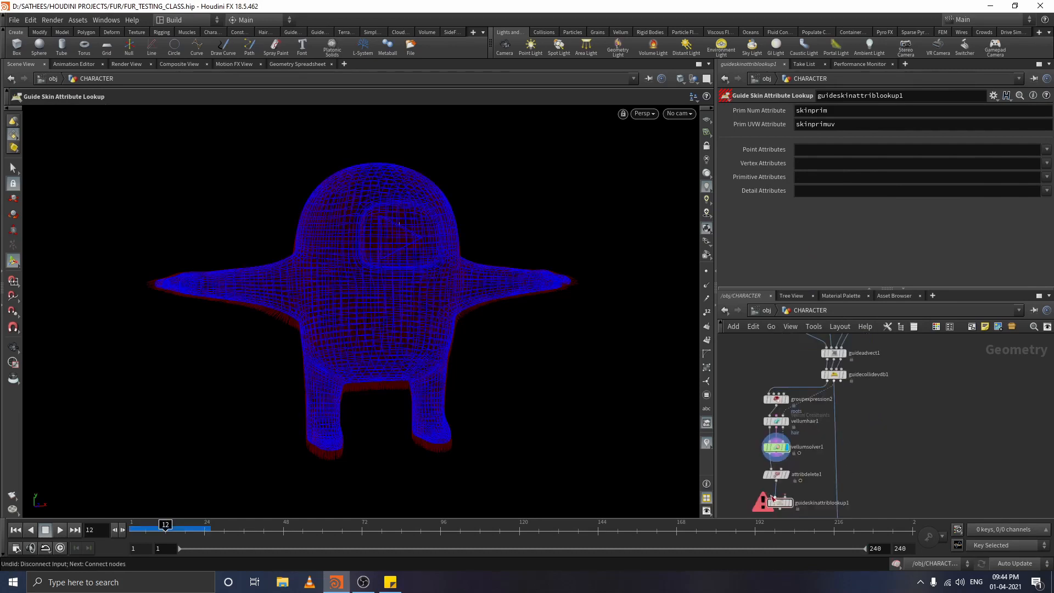
# - Align the Guide Skin Attribute Lookup below the Attribute Delete, and wire its second input to Guide Collide With VDB's Skin output
pyautogui.moveTo(821, 475); pyautogui.dragTo(830, 437, button='middle')
pyautogui.moveTo(790, 467); pyautogui.dragTo(784, 467)
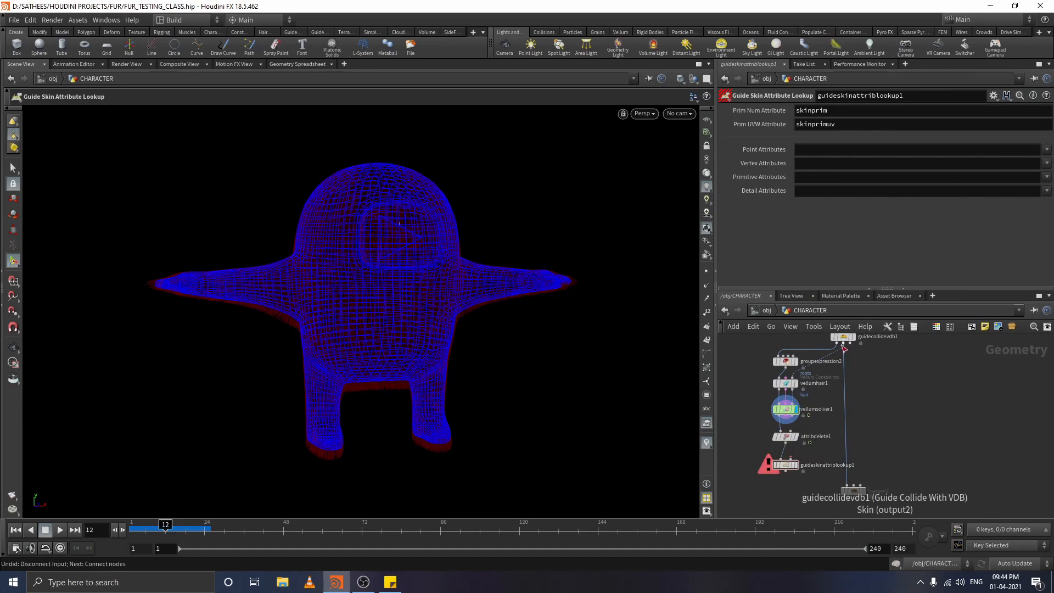
pyautogui.moveTo(843, 344); pyautogui.dragTo(802, 460)
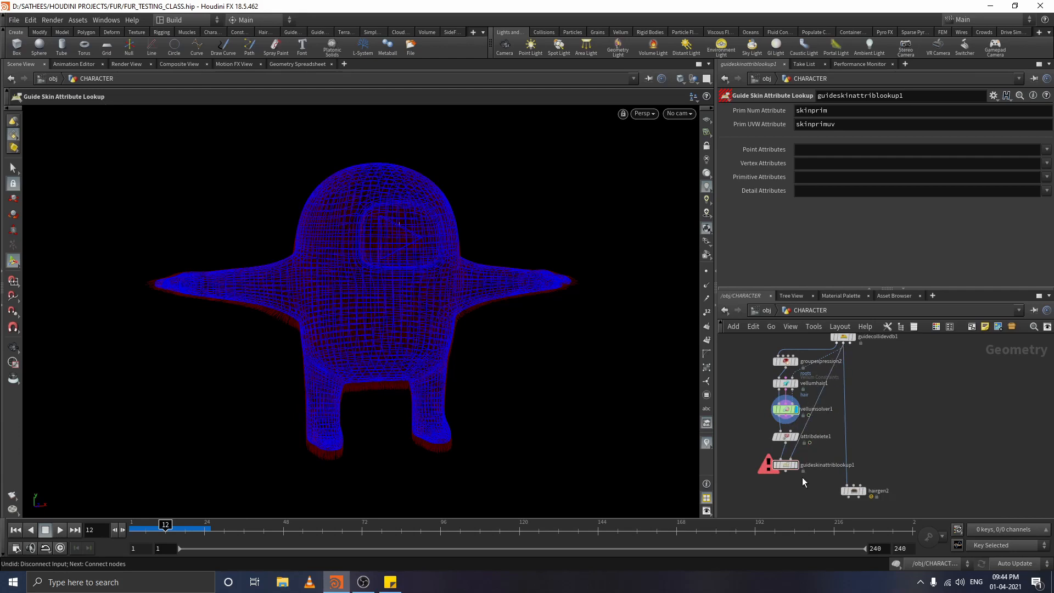
# - Wire the Guide Skin Attribute Lookup's Guides output into the second Hair Generate's guides input, and display that Hair Generate
pyautogui.click(795, 465)
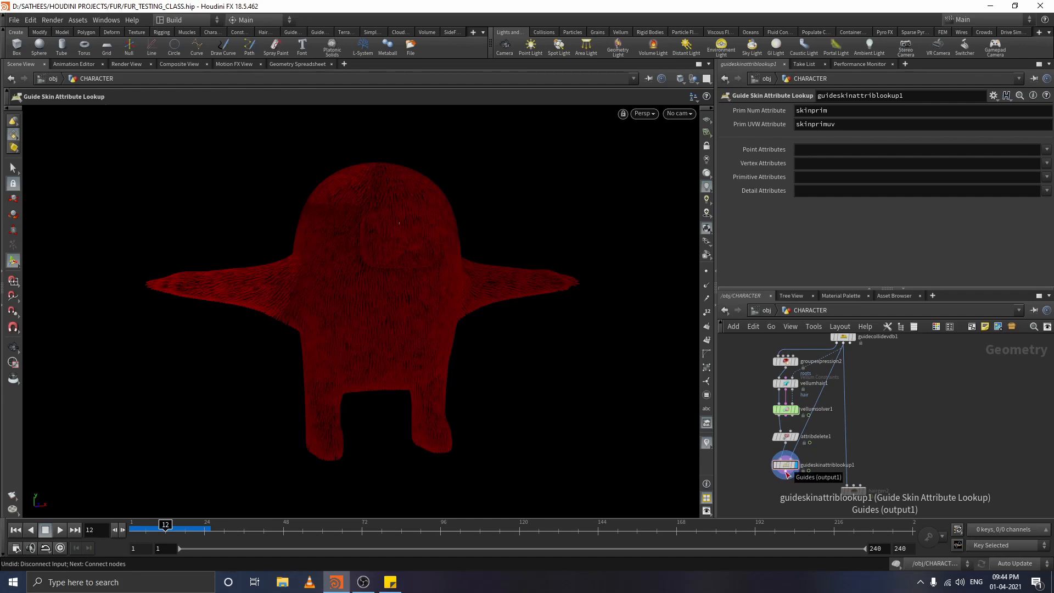
pyautogui.moveTo(787, 473); pyautogui.dragTo(855, 489)
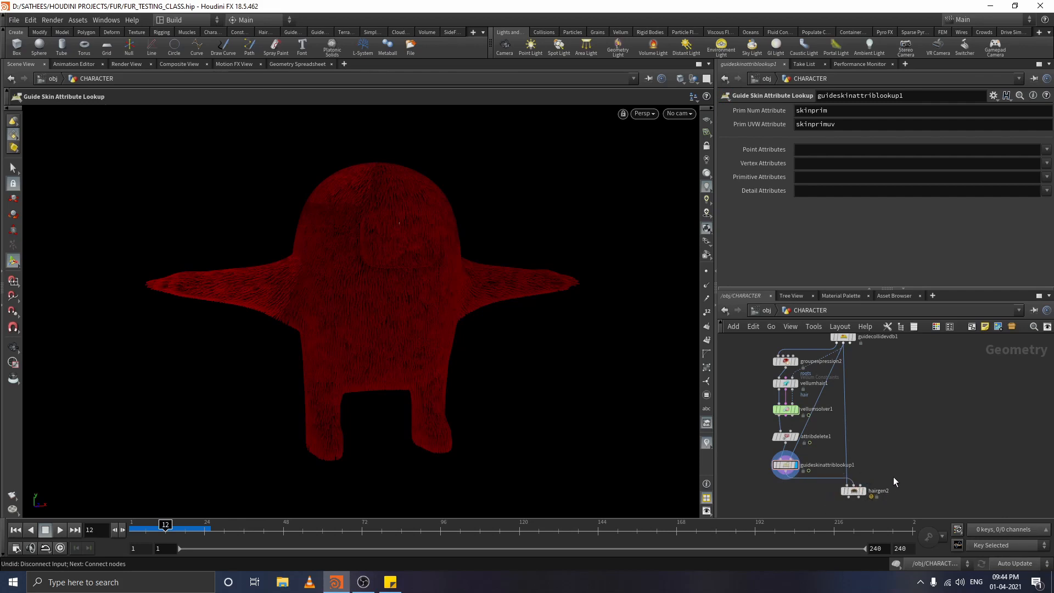
pyautogui.click(861, 492)
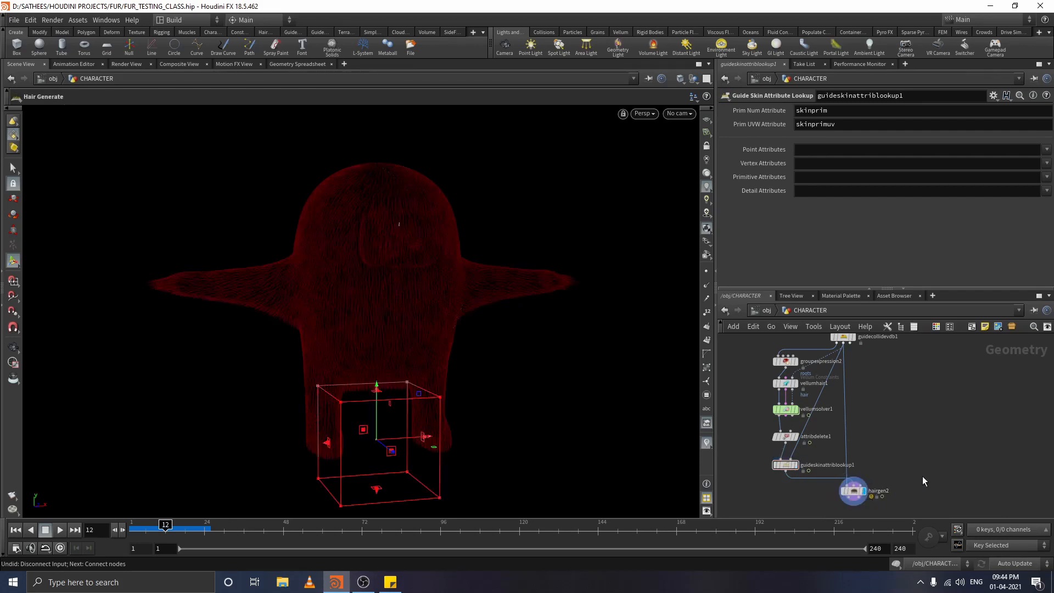
# - Enter the Vellum Solver's forces network and place a POP Force node between Input 1 and force_output
pyautogui.scroll(5, 881, 473)
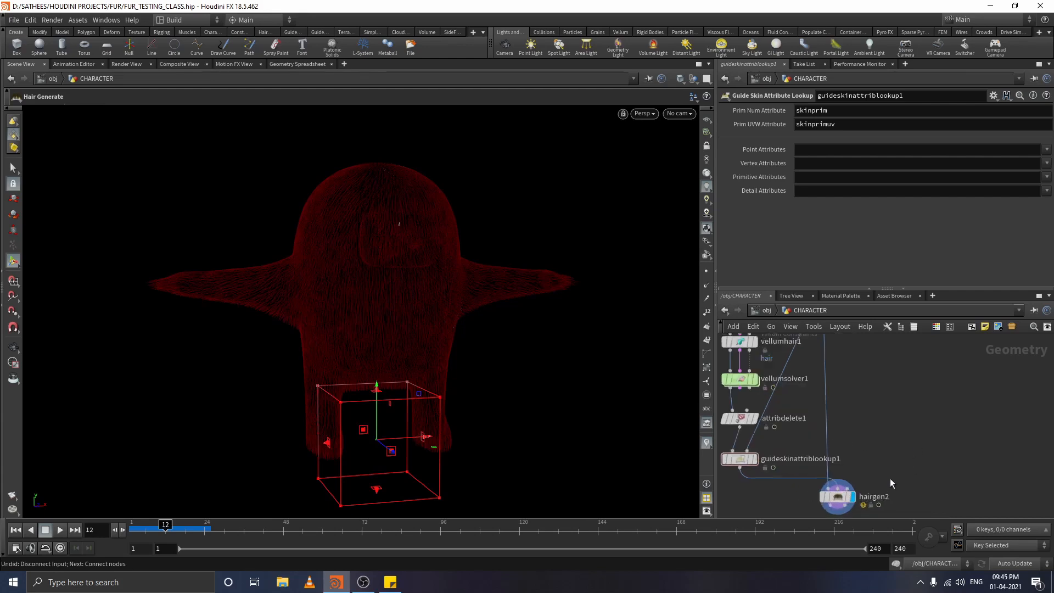
pyautogui.moveTo(934, 442); pyautogui.dragTo(944, 481, button='middle')
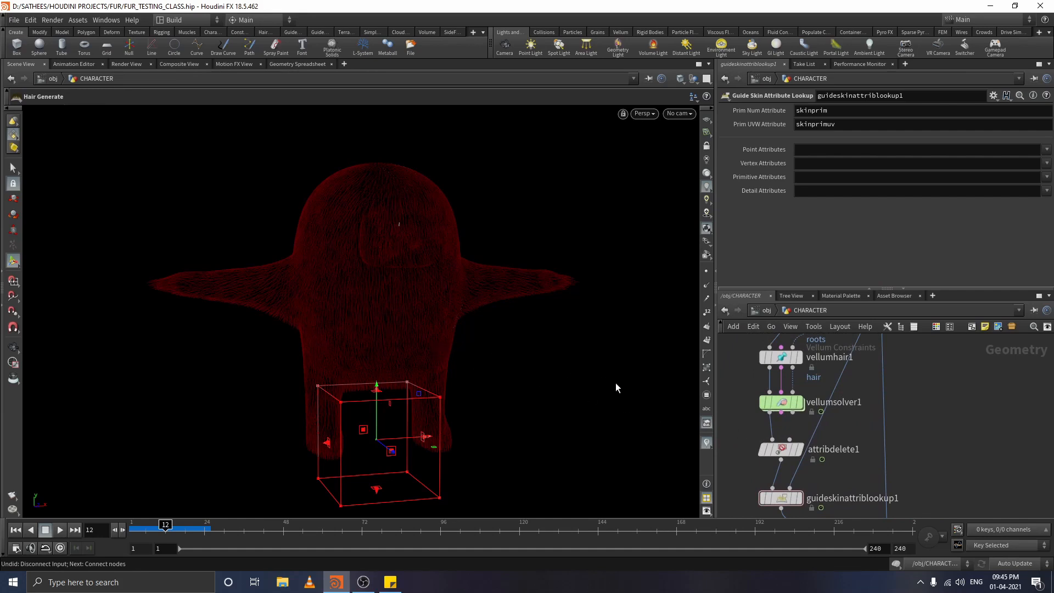
pyautogui.moveTo(944, 417); pyautogui.dragTo(953, 448, button='middle')
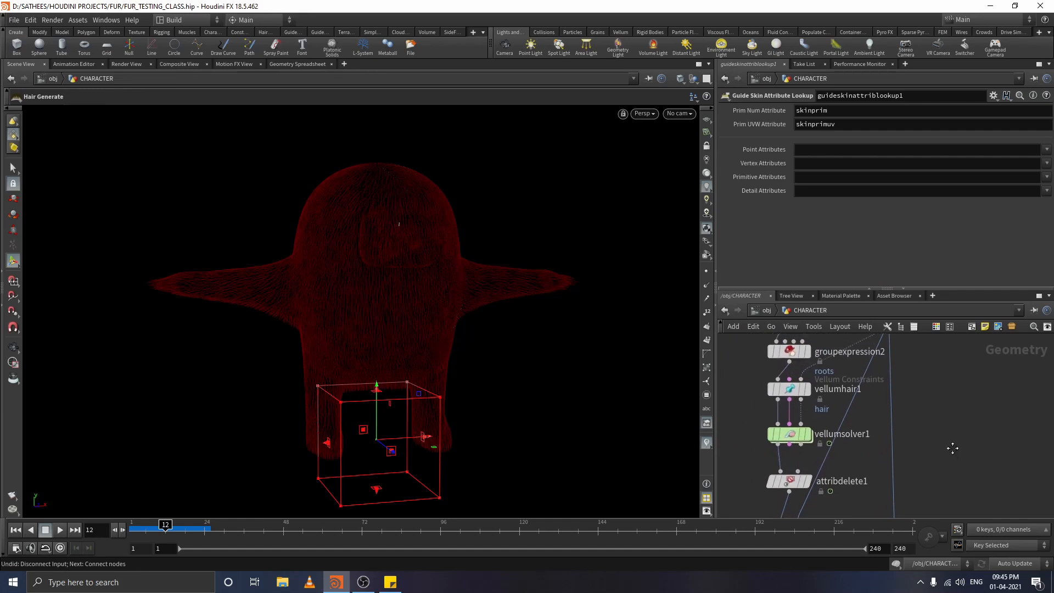
pyautogui.doubleClick(789, 433)
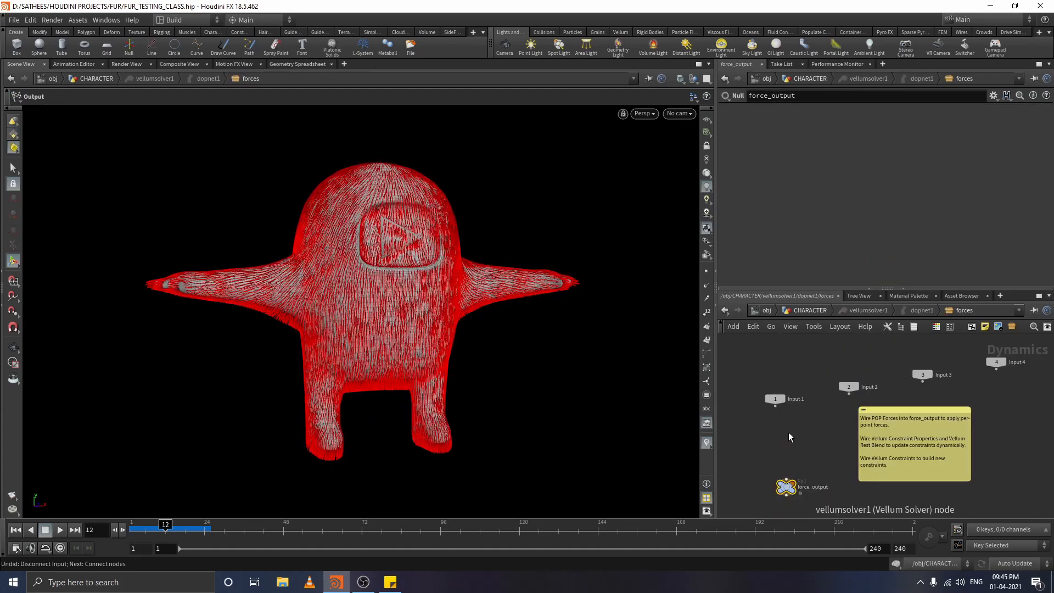
pyautogui.scroll(3, 826, 480)
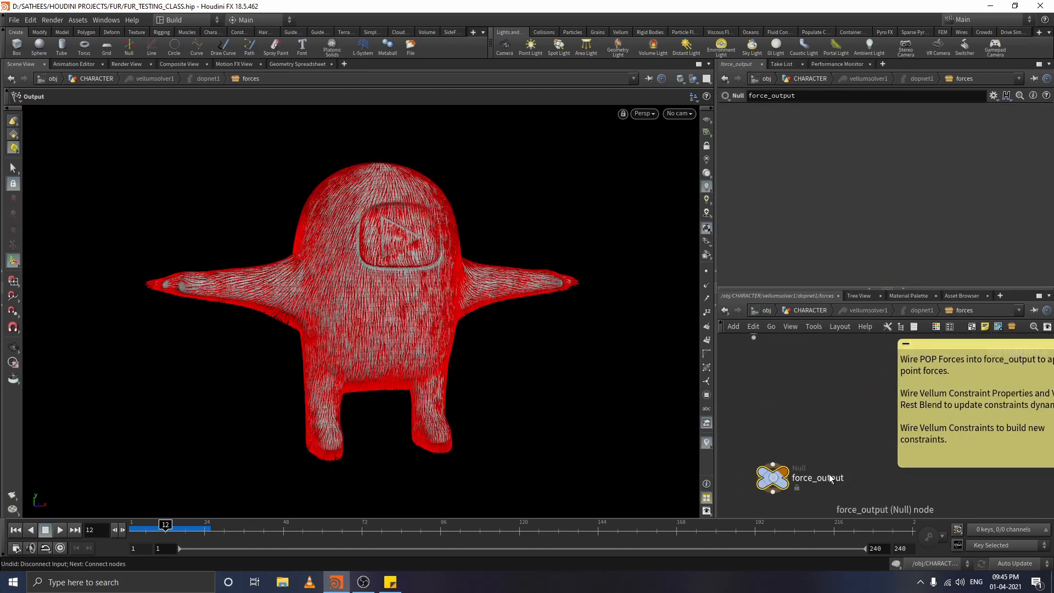
pyautogui.scroll(-1, 799, 434)
pyautogui.moveTo(806, 418); pyautogui.dragTo(808, 448, button='middle')
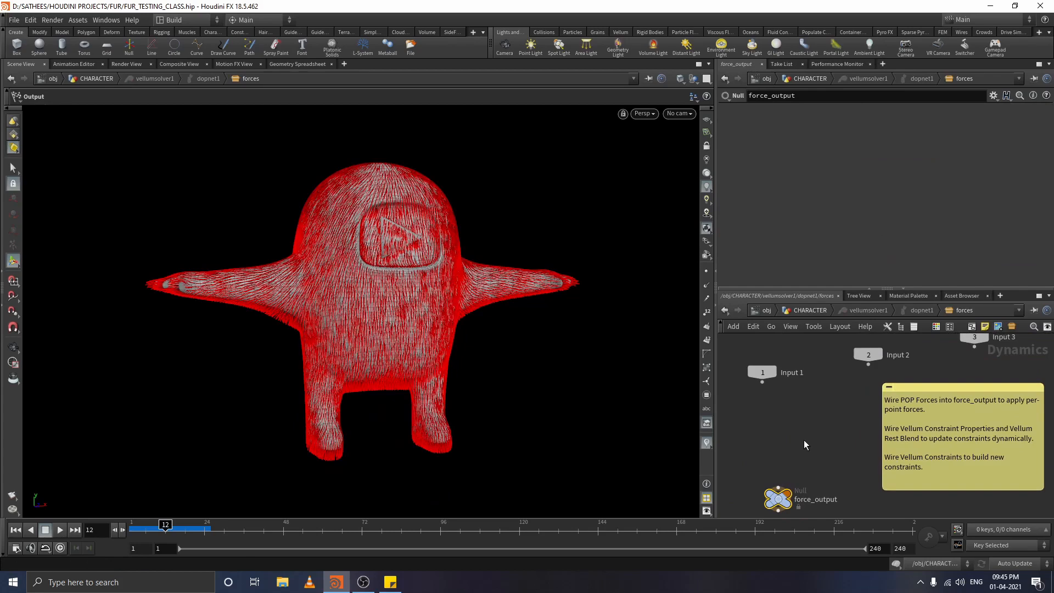
pyautogui.press('Tab')
pyautogui.write('pop')
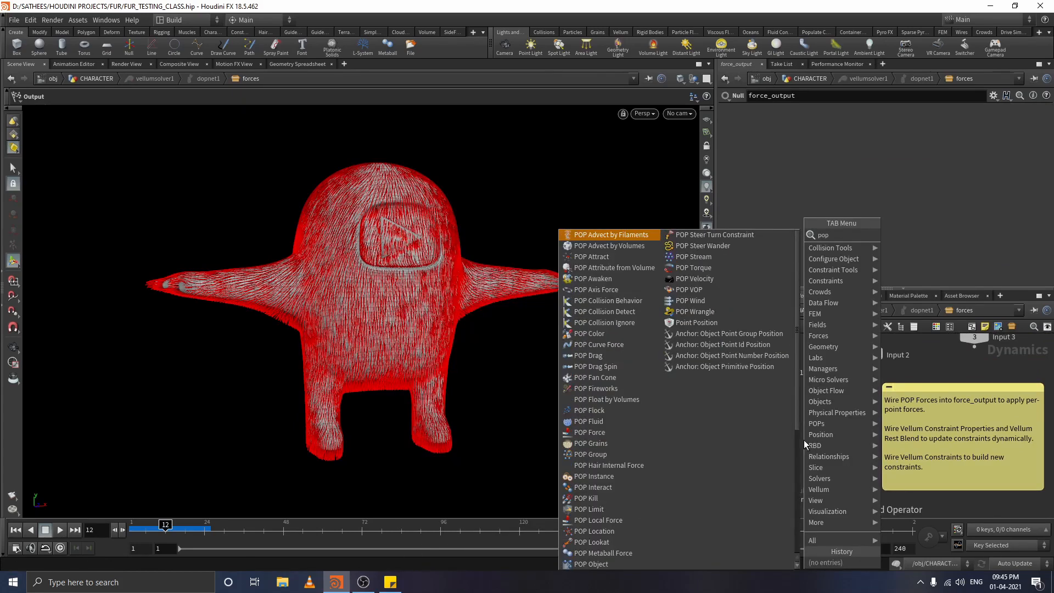
pyautogui.write(' fo')
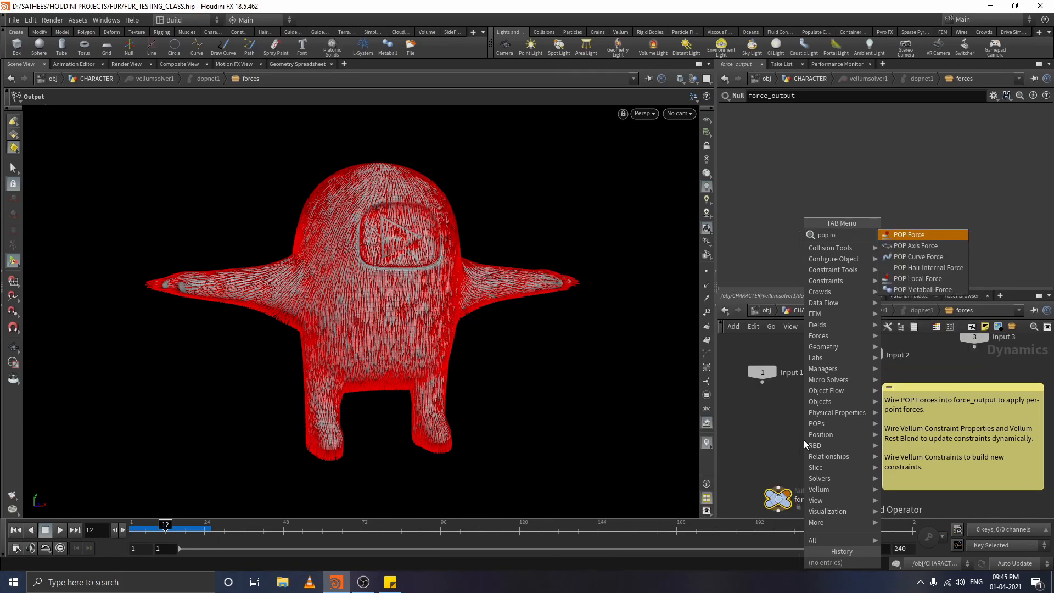
pyautogui.write('r')
pyautogui.press('Return')
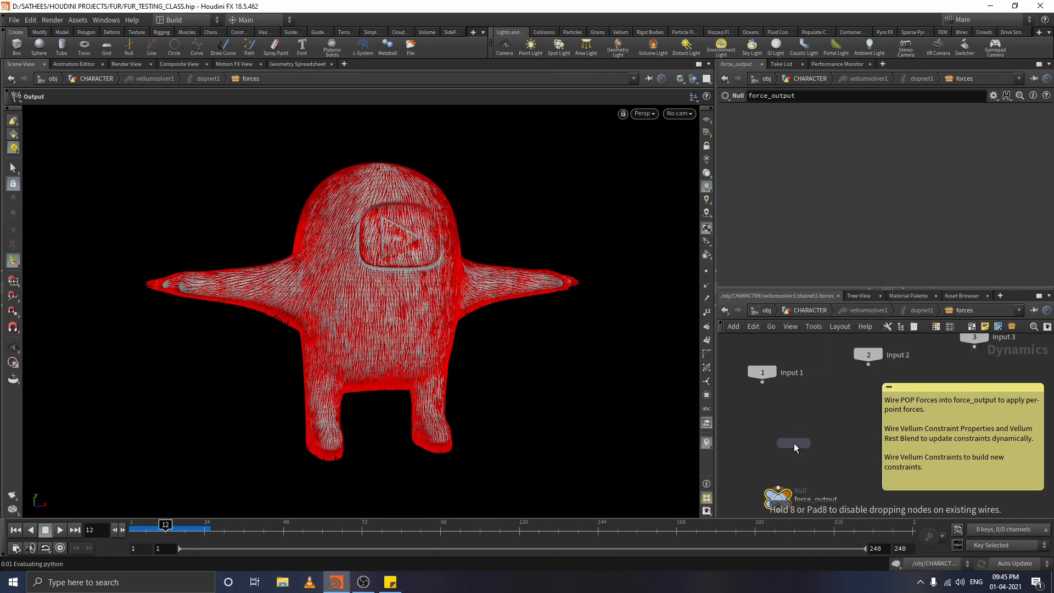
pyautogui.click(779, 437)
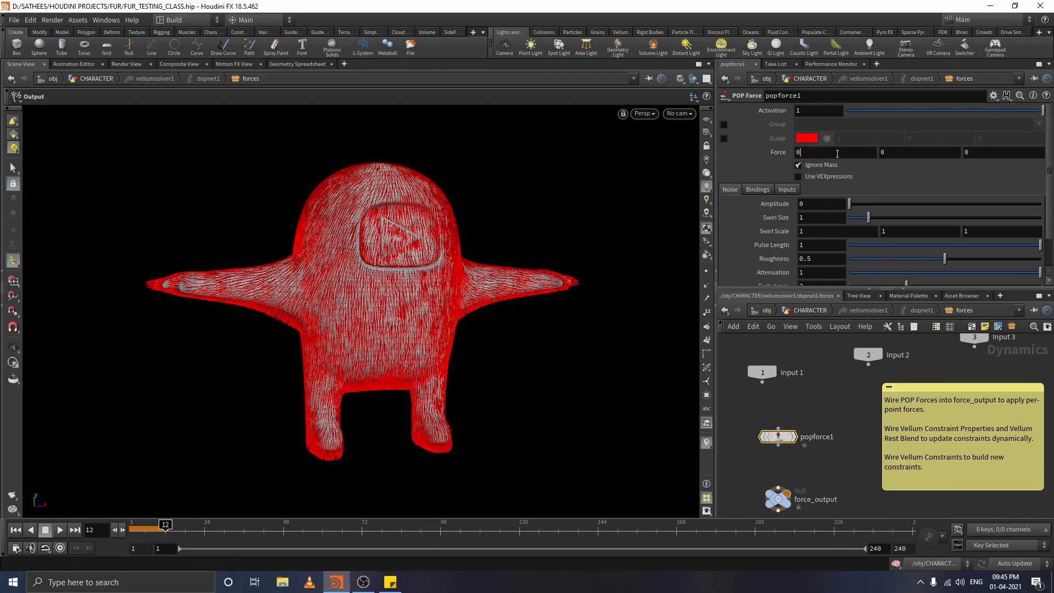
# - Set the POP Force's X force to -5 and noise amplitude to 3, and wire its output into force_output
pyautogui.moveTo(834, 152); pyautogui.dragTo(666, 158)
pyautogui.write('-5')
pyautogui.press('Return')
pyautogui.moveTo(847, 207); pyautogui.dragTo(704, 208)
pyautogui.write('3')
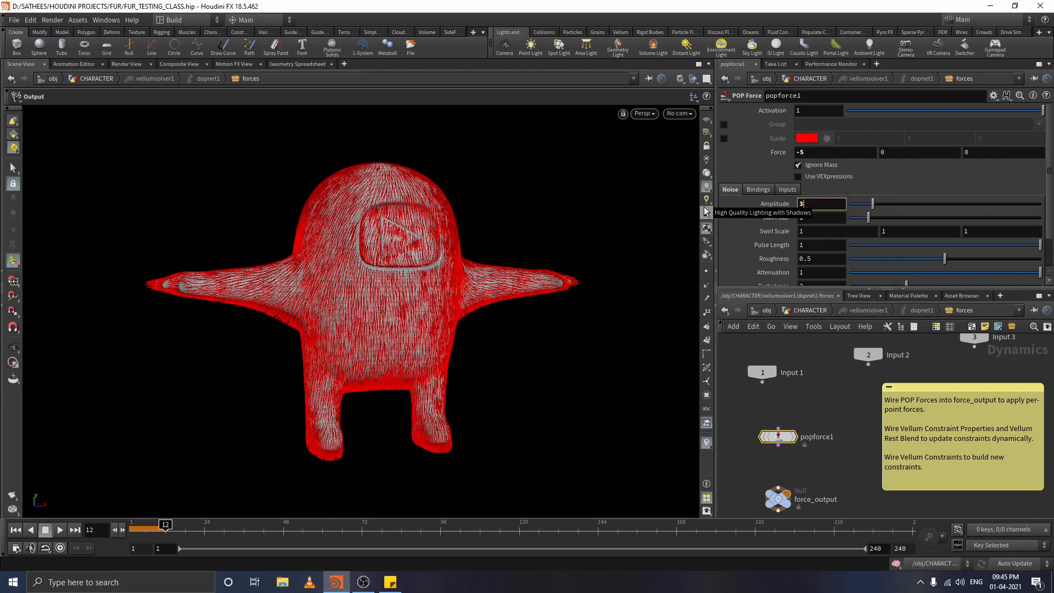
pyautogui.press('Return')
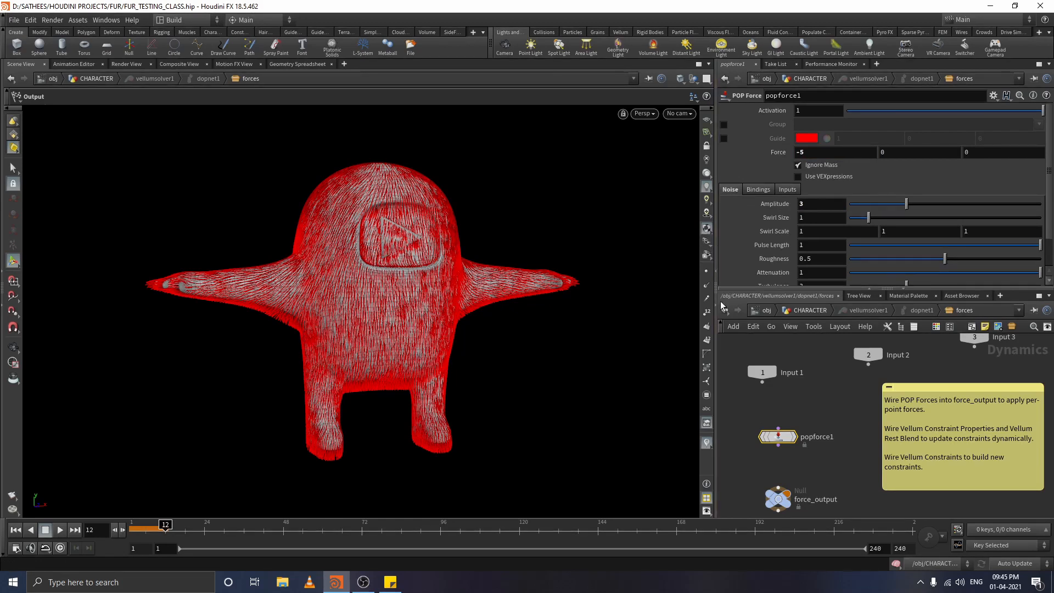
pyautogui.moveTo(778, 445); pyautogui.dragTo(782, 494)
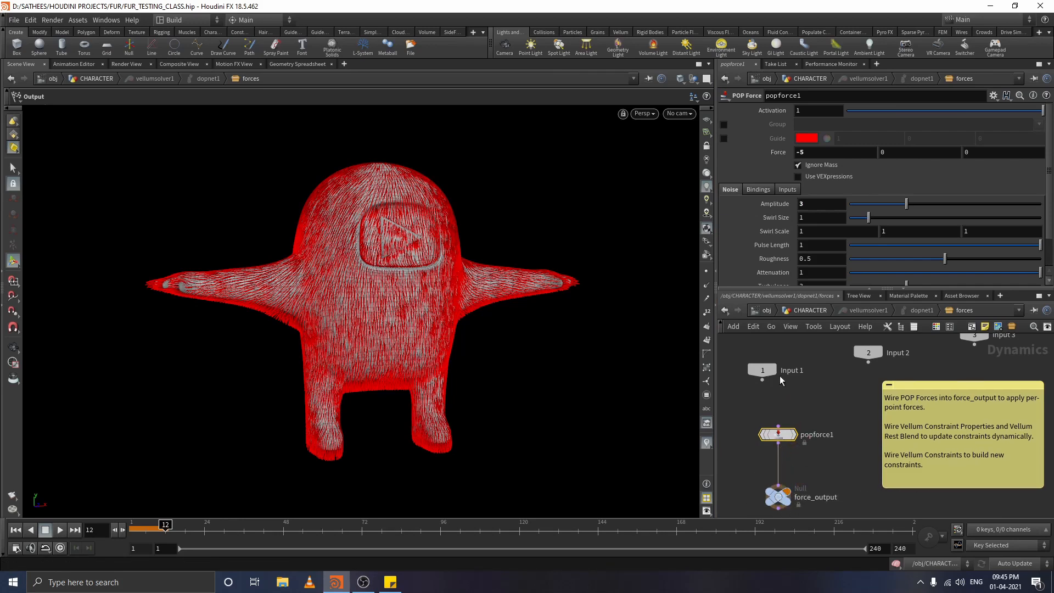
# - Return to the object level and turn off Shade Open Curves In Viewport for the CHARACTER object
pyautogui.click(764, 311)
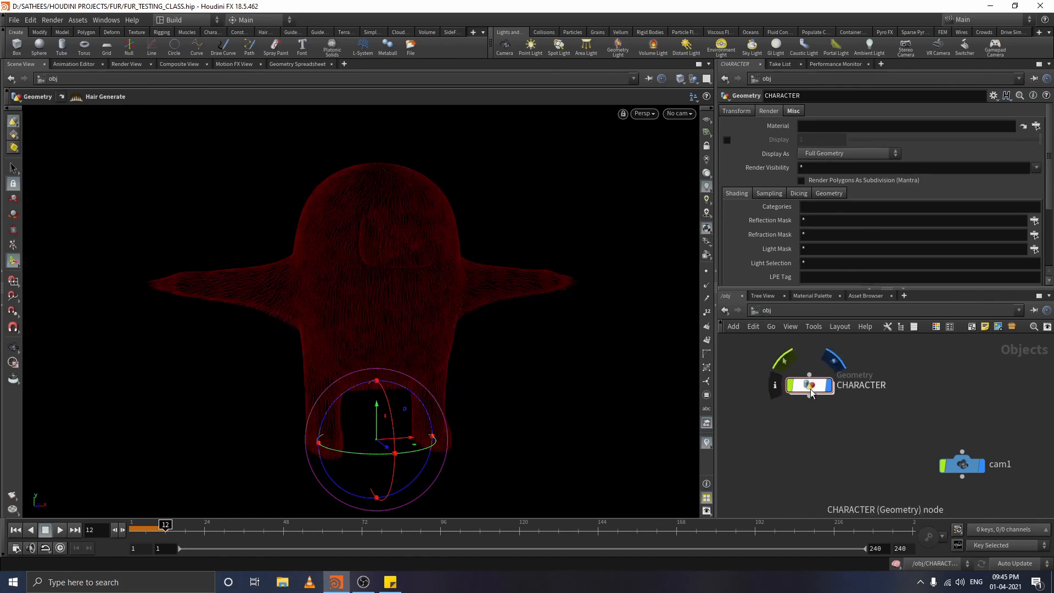
pyautogui.click(793, 111)
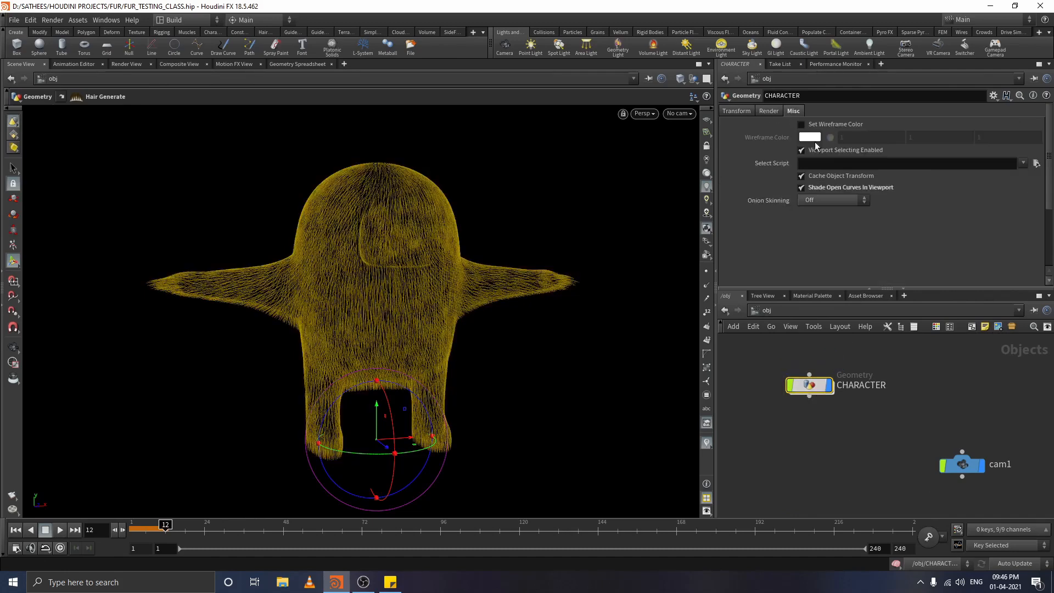
pyautogui.click(802, 187)
pyautogui.click(801, 187)
pyautogui.click(761, 436)
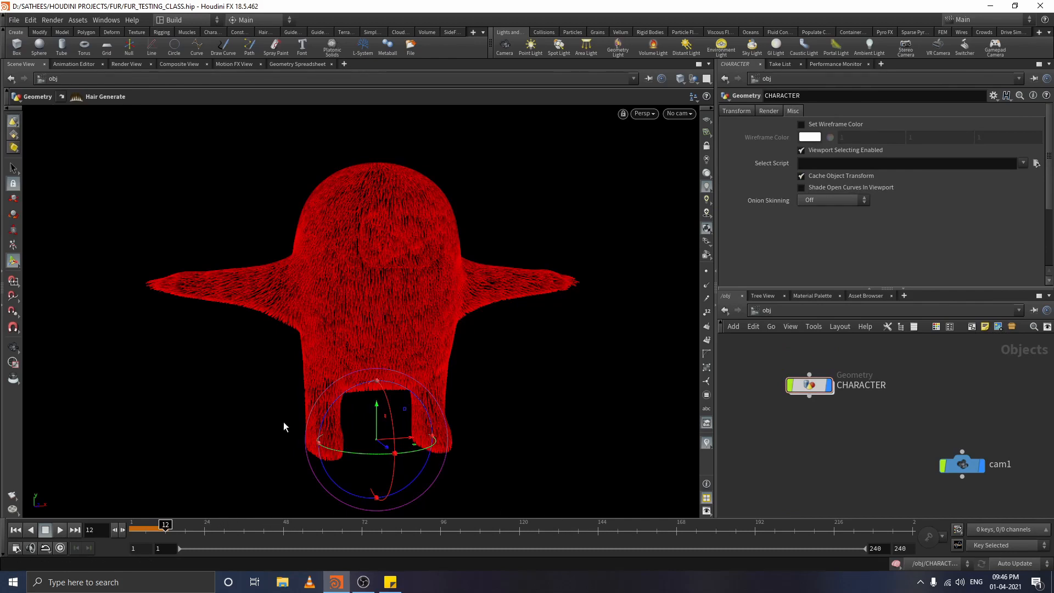
# - Go to the first frame, flipbook frames 1 to 240 of the fur simulation, and play the captured frames in MPlay
pyautogui.click(135, 527)
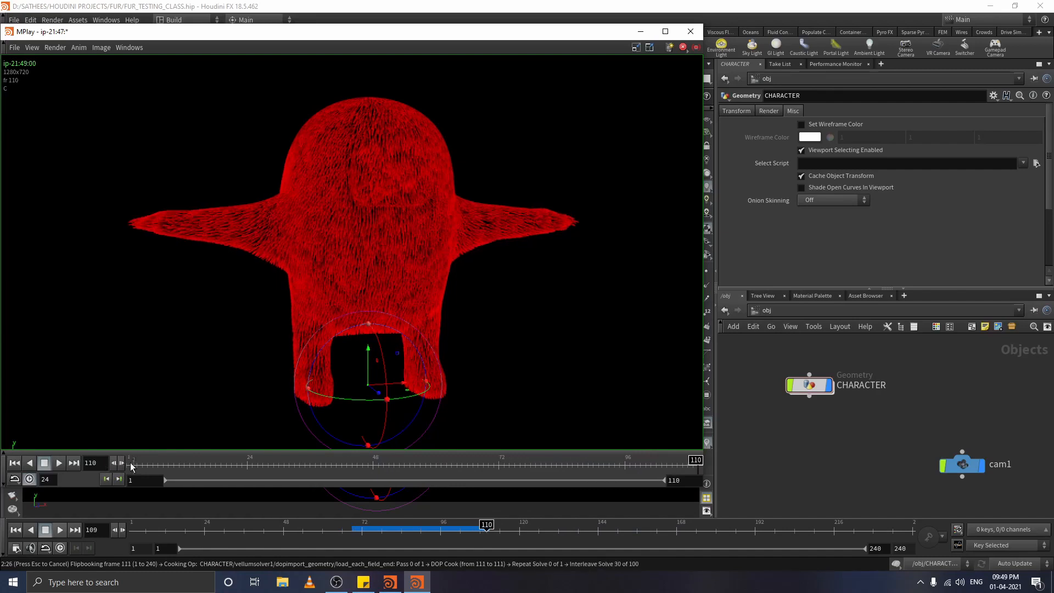
pyautogui.click(60, 462)
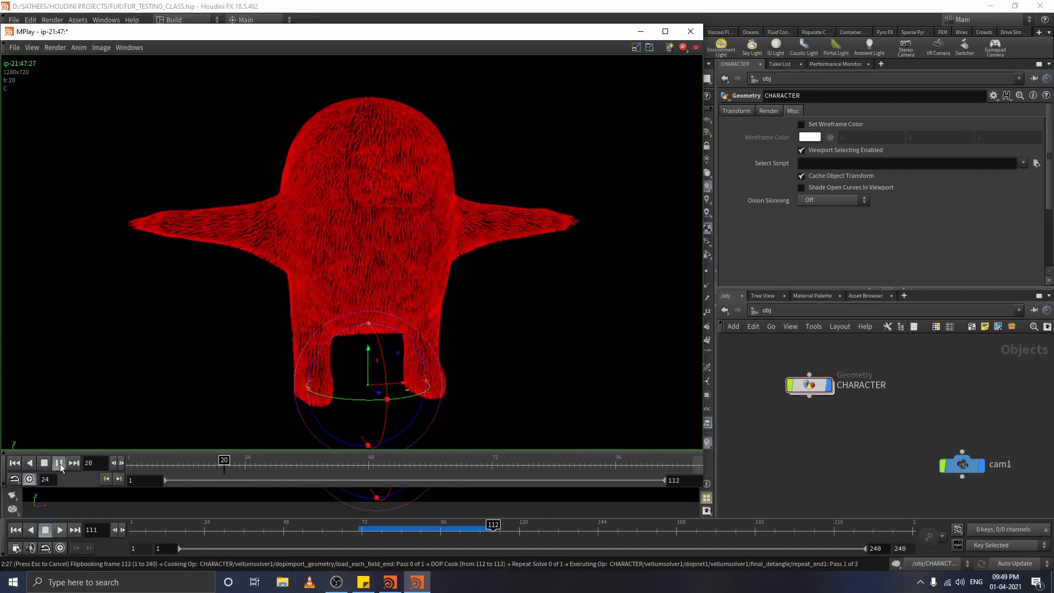